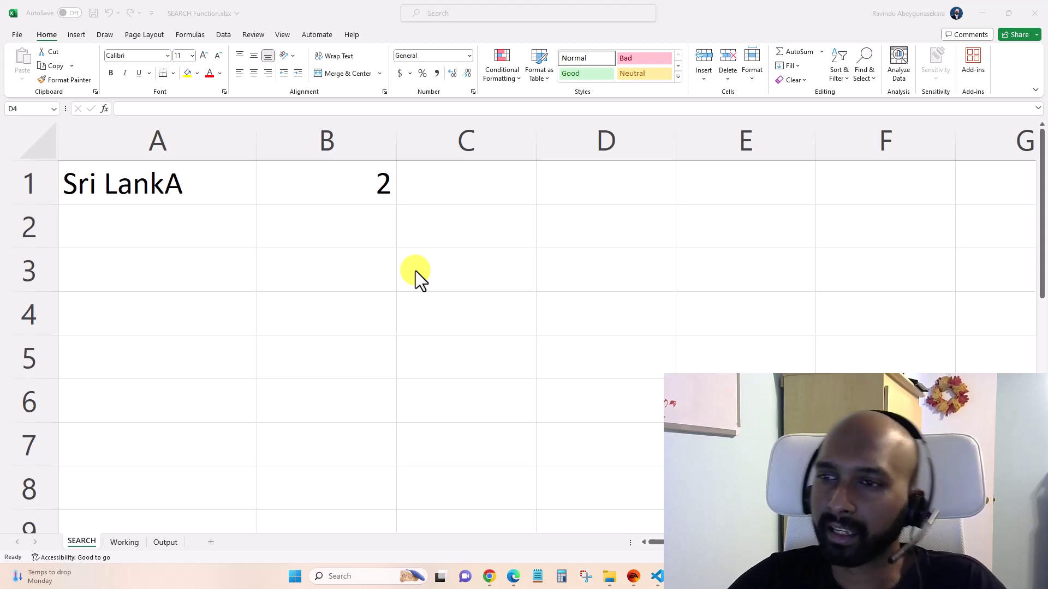
{"action": "left_click", "coordinate": [408, 240]}
{"action": "left_click", "coordinate": [369, 213]}
{"action": "left_click", "coordinate": [364, 190]}
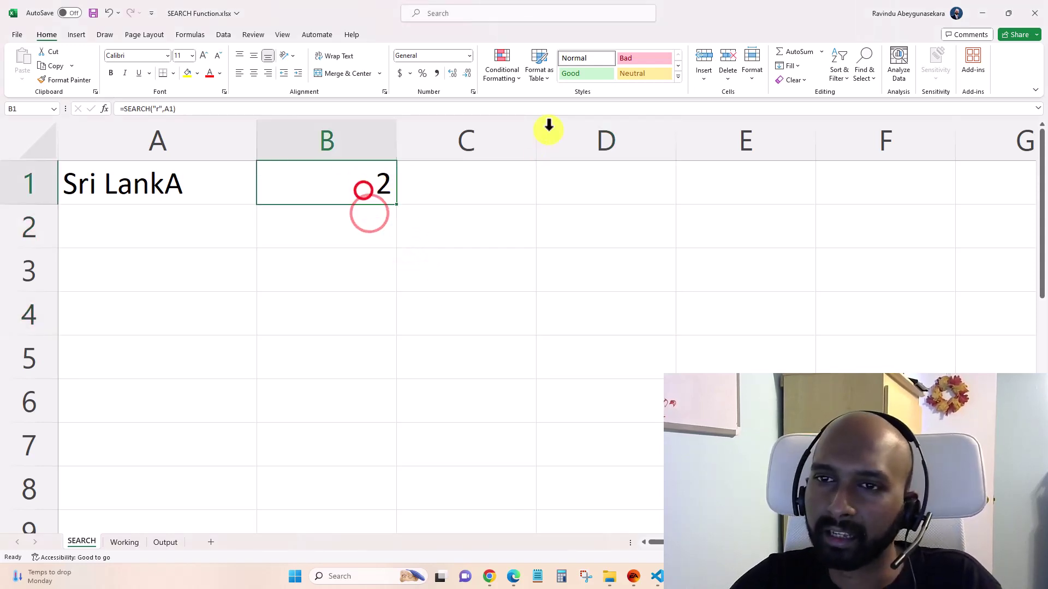
{"action": "left_click_drag", "start_coordinate": [222, 178], "coordinate": [319, 190]}
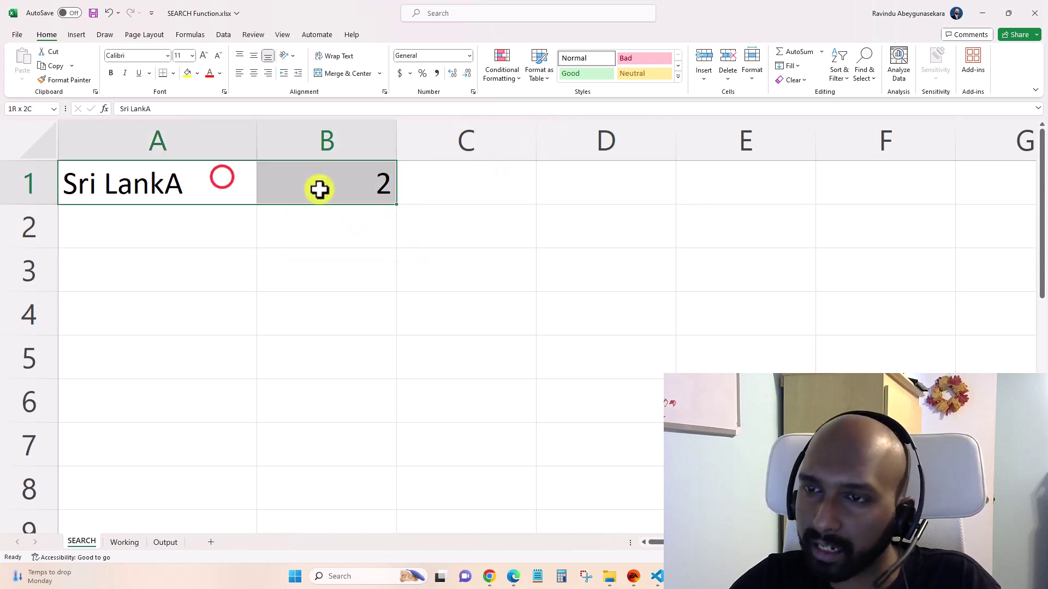
{"action": "left_click", "coordinate": [208, 180]}
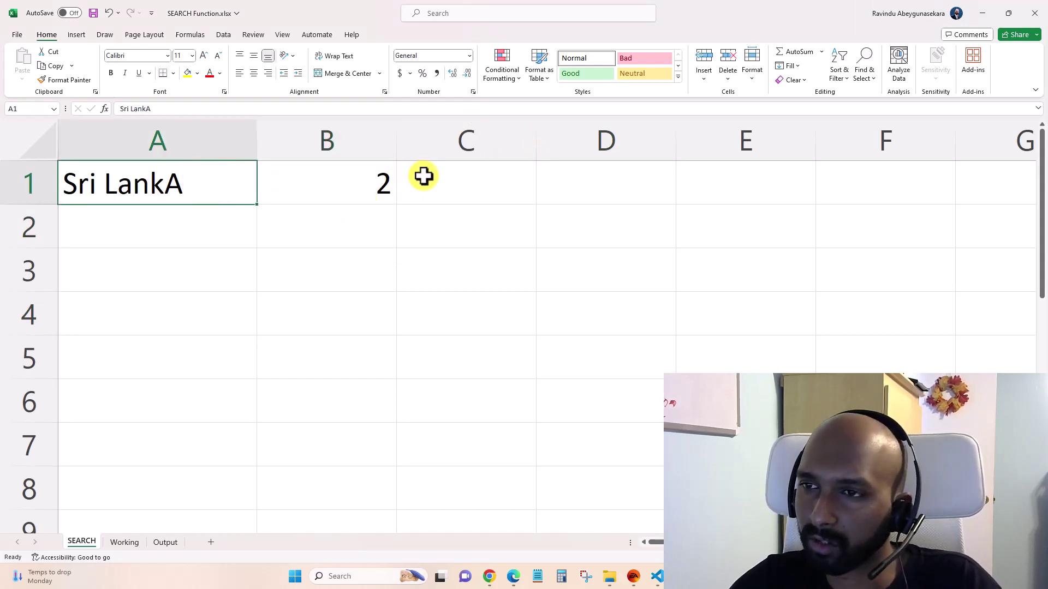
- Clear cell B1 and enter the formula =SEARCH("r",A1) in it
{"action": "left_click", "coordinate": [363, 191]}
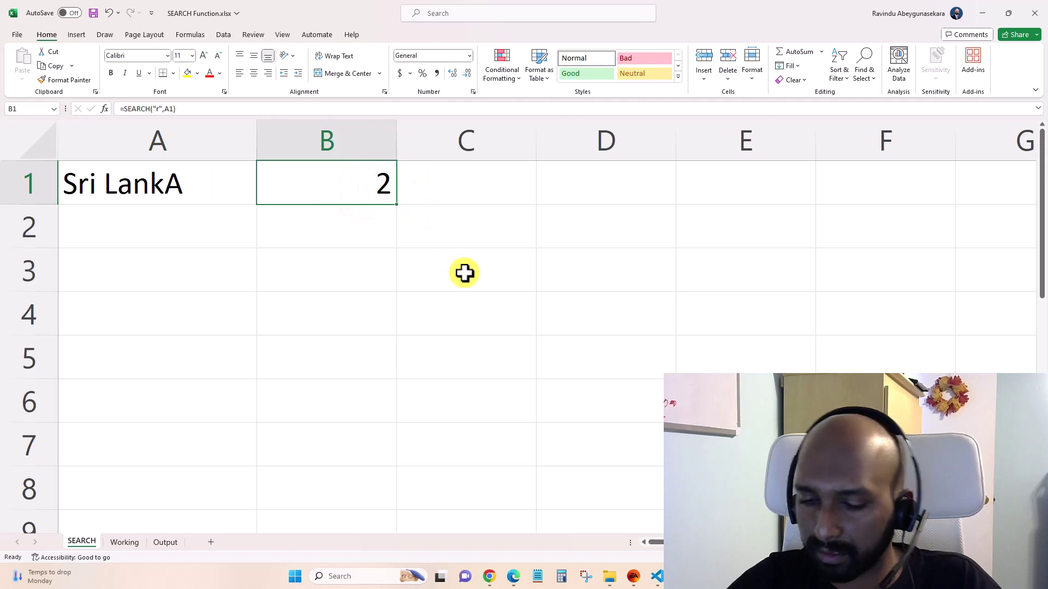
{"action": "key", "text": "Delete"}
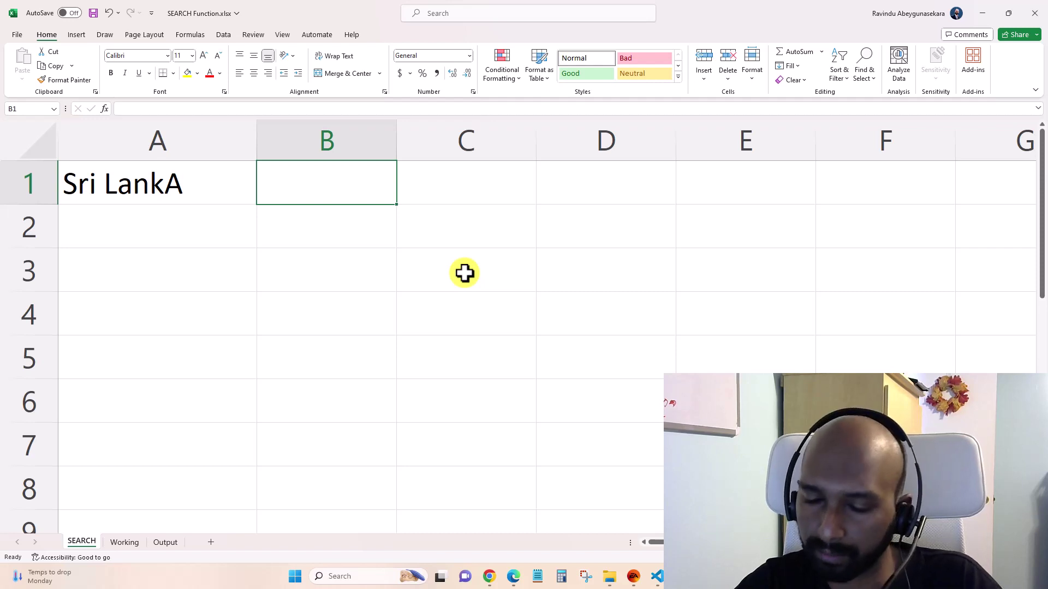
{"action": "type", "text": "=sear"}
{"action": "key", "text": "Tab"}
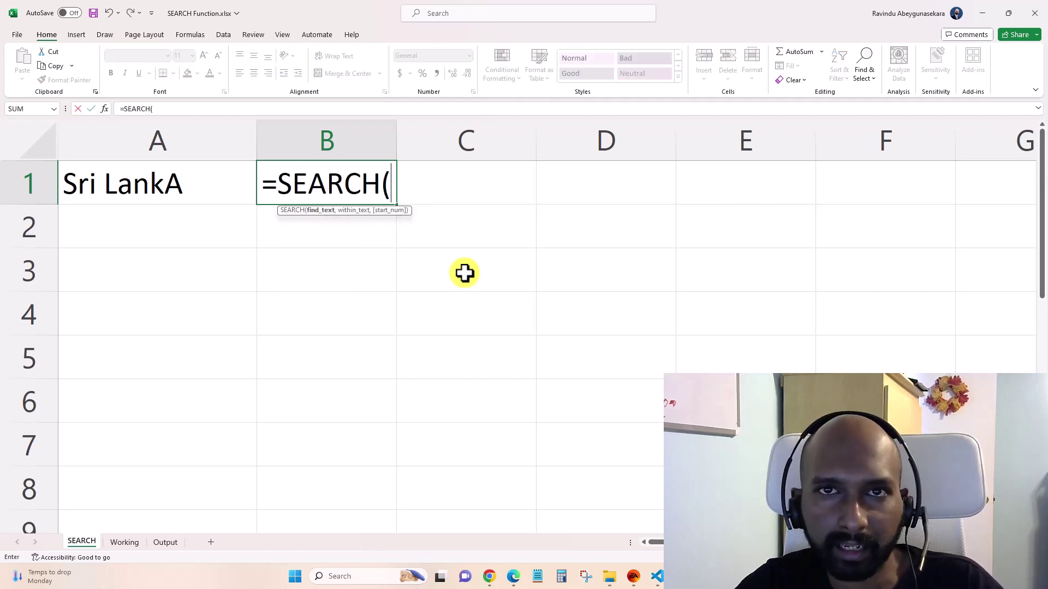
{"action": "type", "text": "\""}
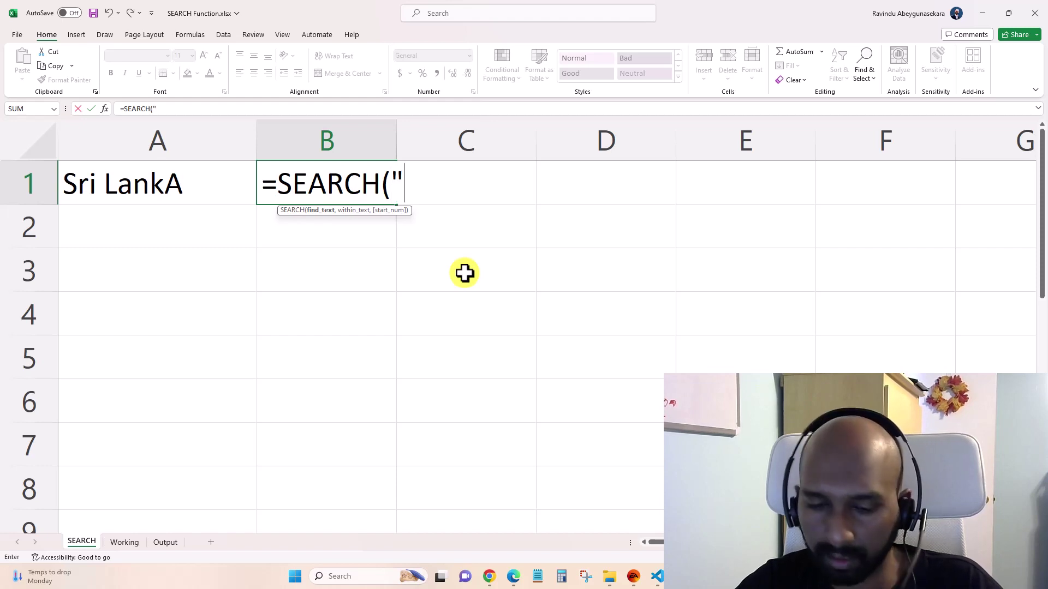
{"action": "type", "text": "er"}
{"action": "key", "text": "BackSpace"}
{"action": "key", "text": "BackSpace"}
{"action": "type", "text": "r"}
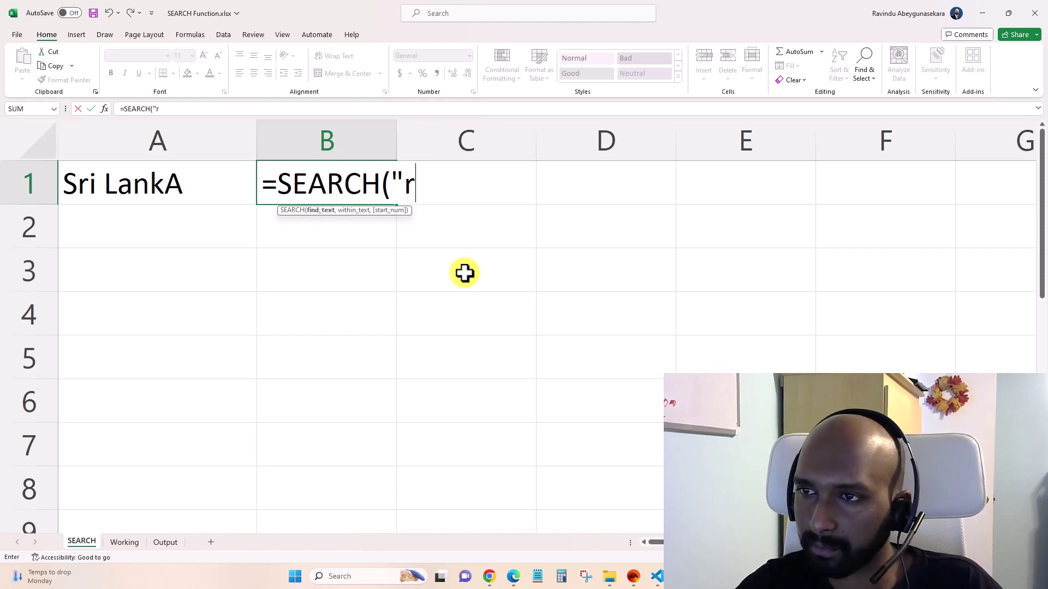
{"action": "type", "text": "\","}
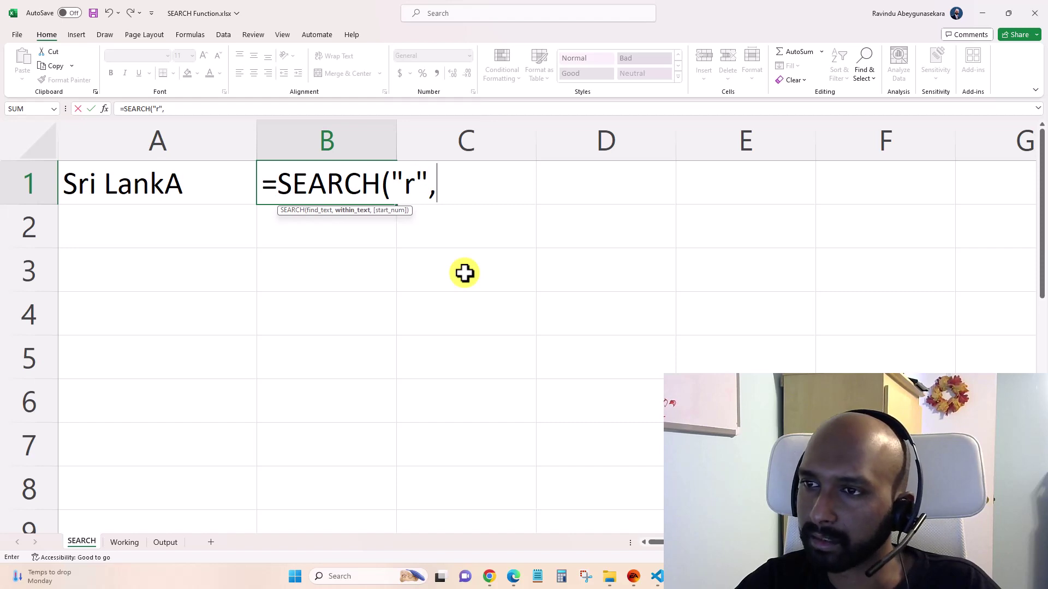
{"action": "key", "text": "Left"}
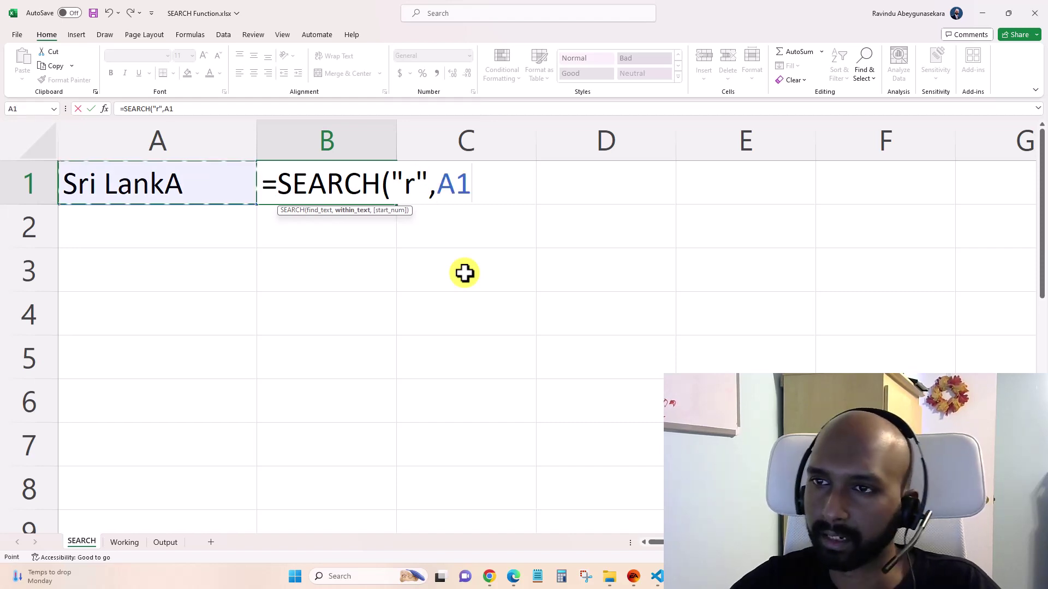
{"action": "type", "text": ","}
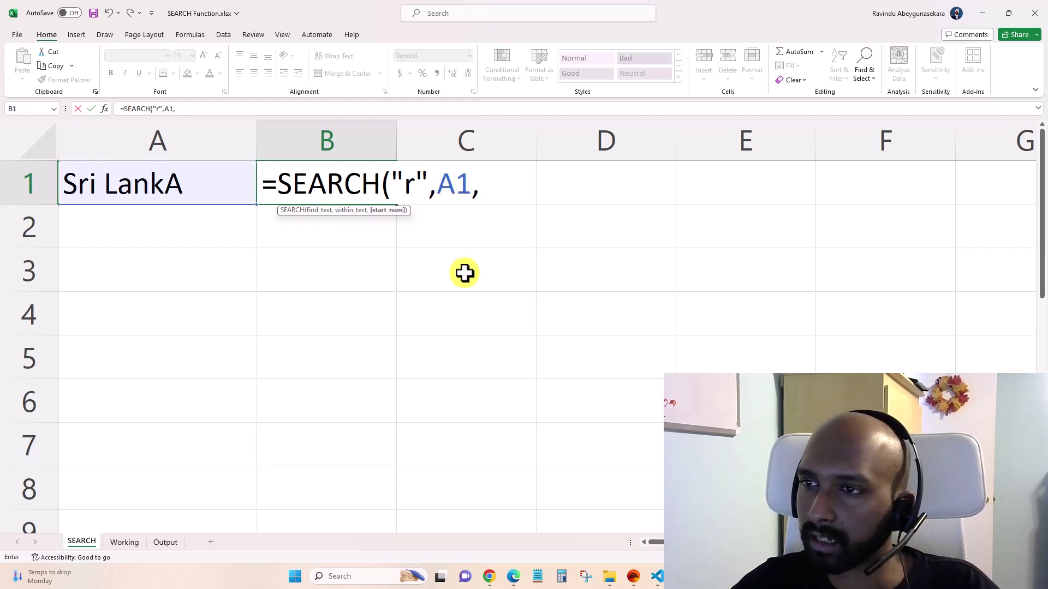
{"action": "key", "text": "BackSpace"}
{"action": "type", "text": ")"}
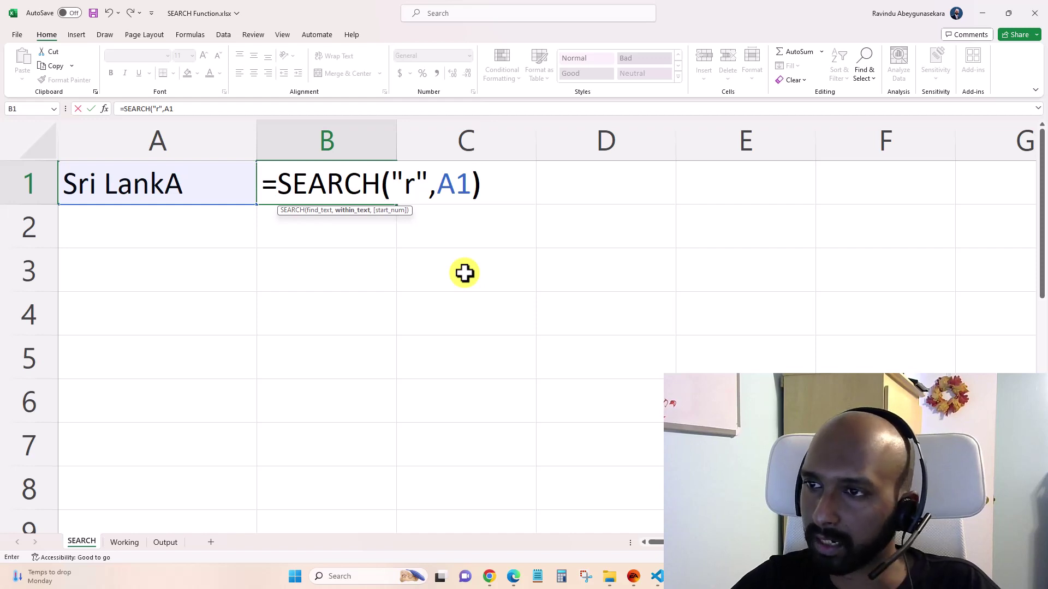
{"action": "key", "text": "Return"}
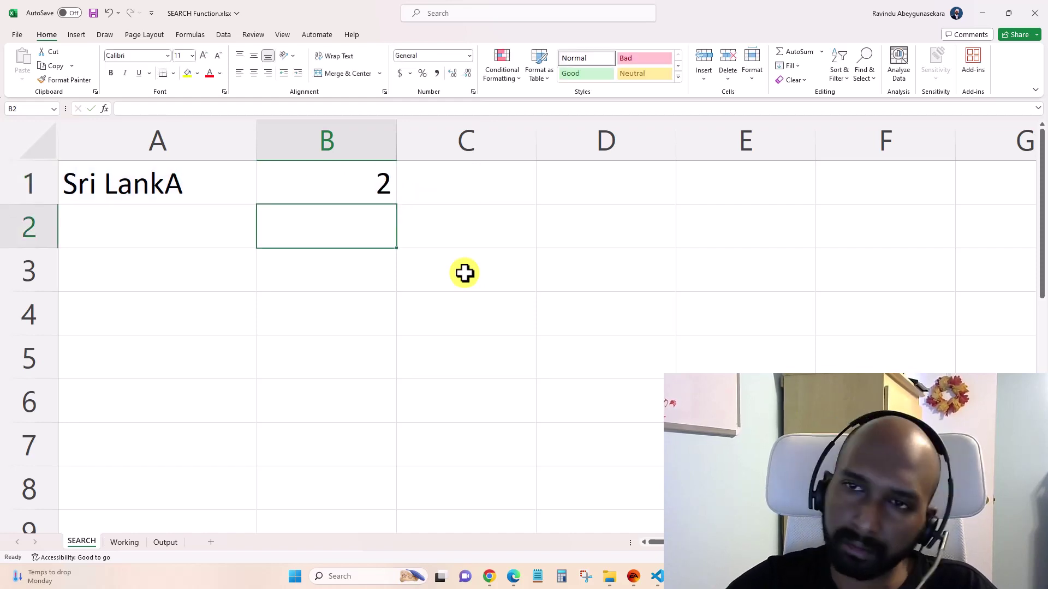
- Change the text searched for in cell B1's SEARCH formula to an uppercase "R"
{"action": "left_click", "coordinate": [339, 167]}
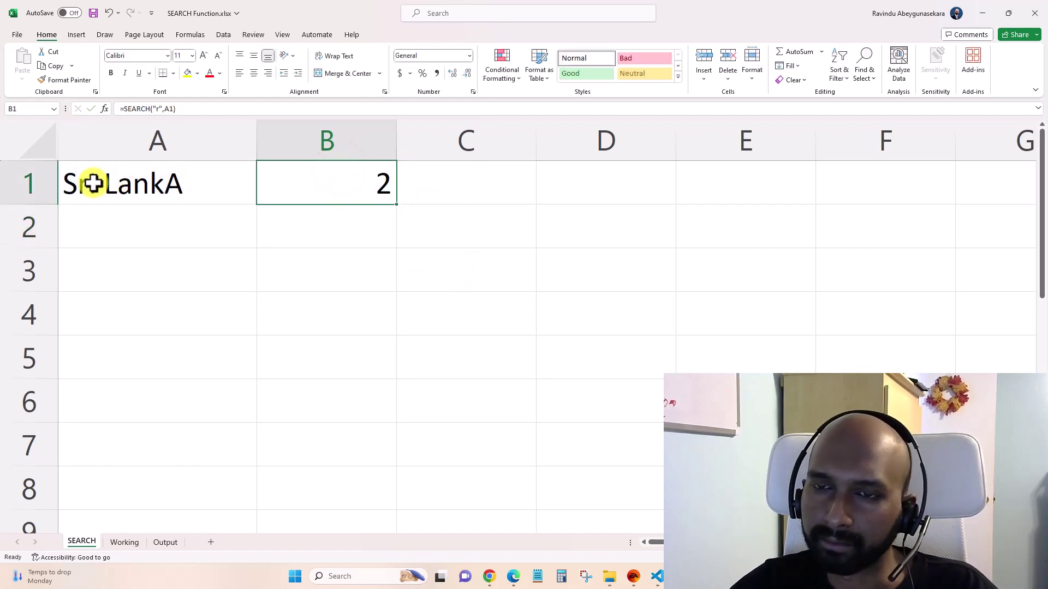
{"action": "double_click", "coordinate": [343, 187]}
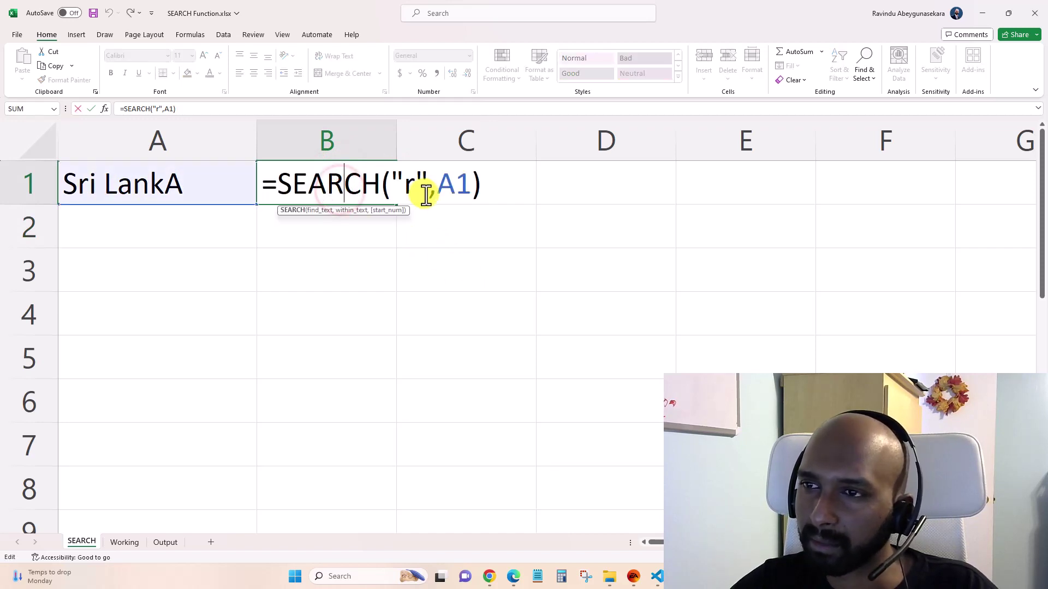
{"action": "double_click", "coordinate": [409, 187]}
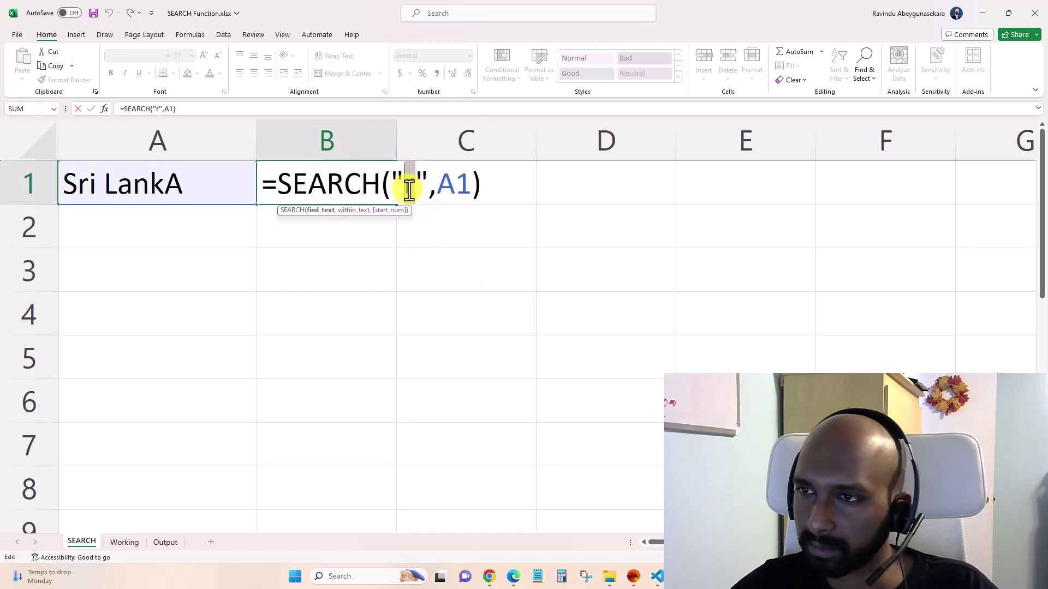
{"action": "type", "text": "R"}
{"action": "key", "text": "Return"}
{"action": "key", "text": "Up"}
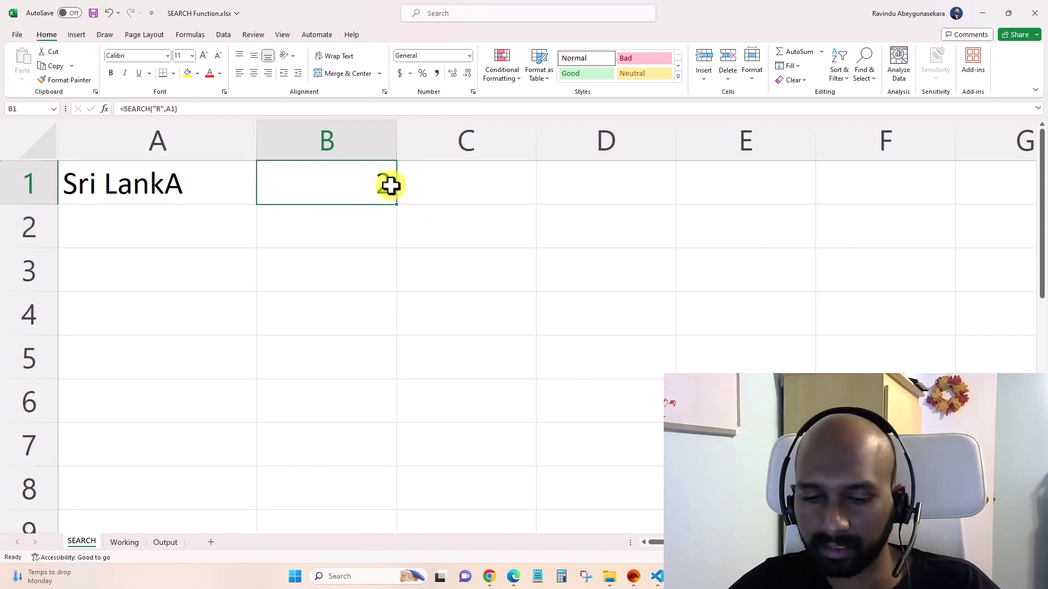
- Replace the SEARCH function in cell B1 with FIND, so the formula reads =FIND("R",A1)
{"action": "double_click", "coordinate": [386, 187]}
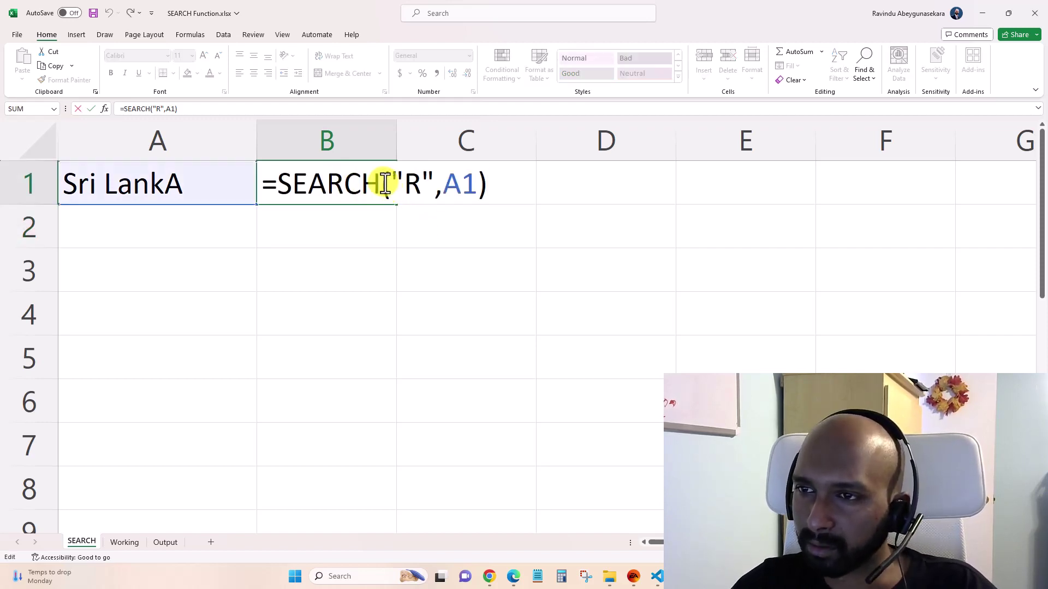
{"action": "left_click_drag", "start_coordinate": [382, 182], "coordinate": [286, 180]}
{"action": "type", "text": "find"}
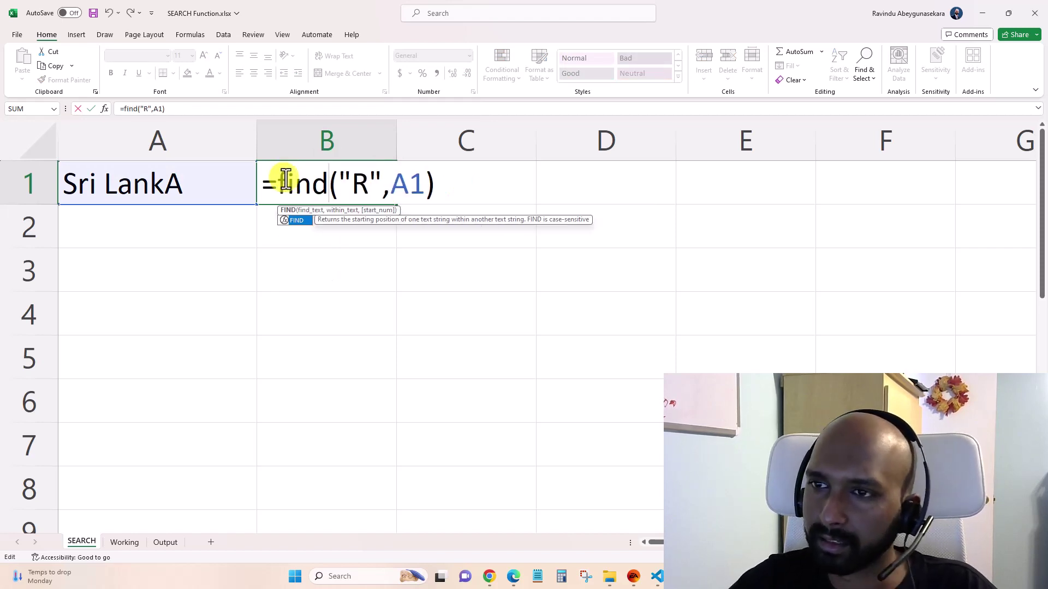
{"action": "key", "text": "Return"}
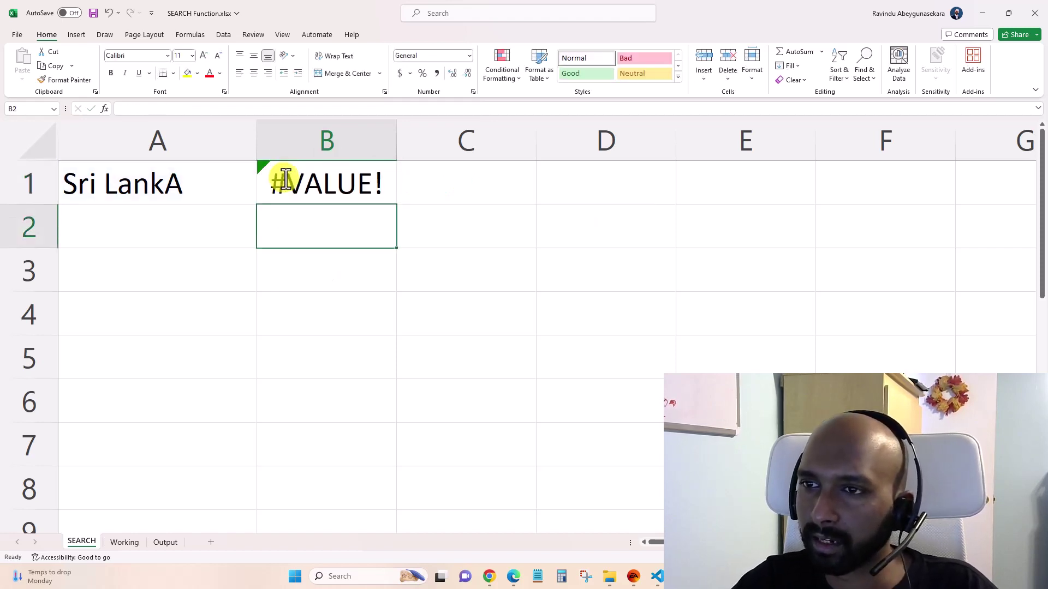
{"action": "left_click", "coordinate": [319, 175]}
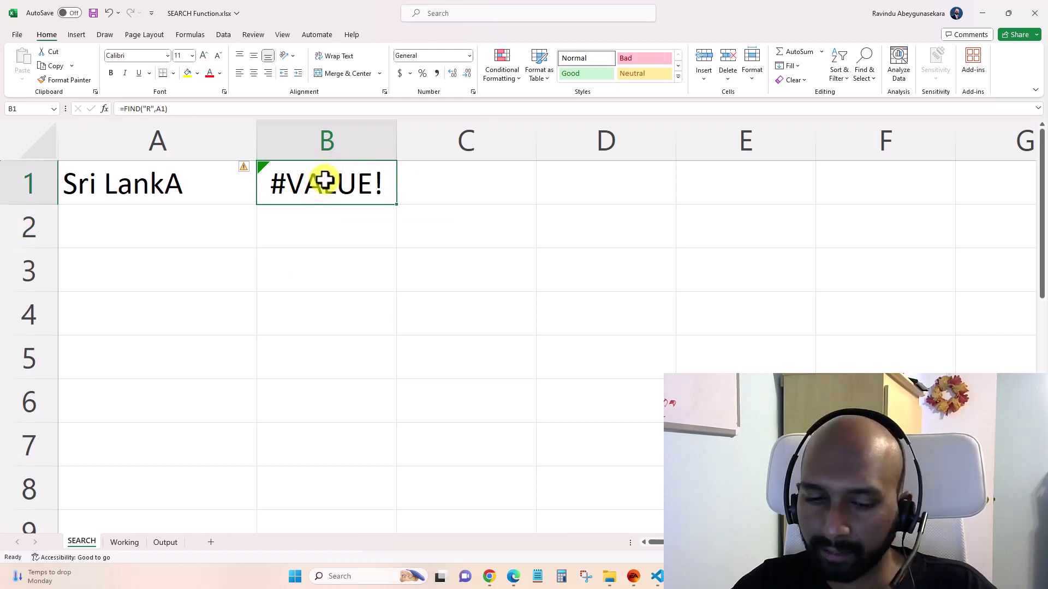
- Switch the function in cell B1 back to SEARCH, so the formula reads =SEARCH("R",A1)
{"action": "double_click", "coordinate": [325, 181]}
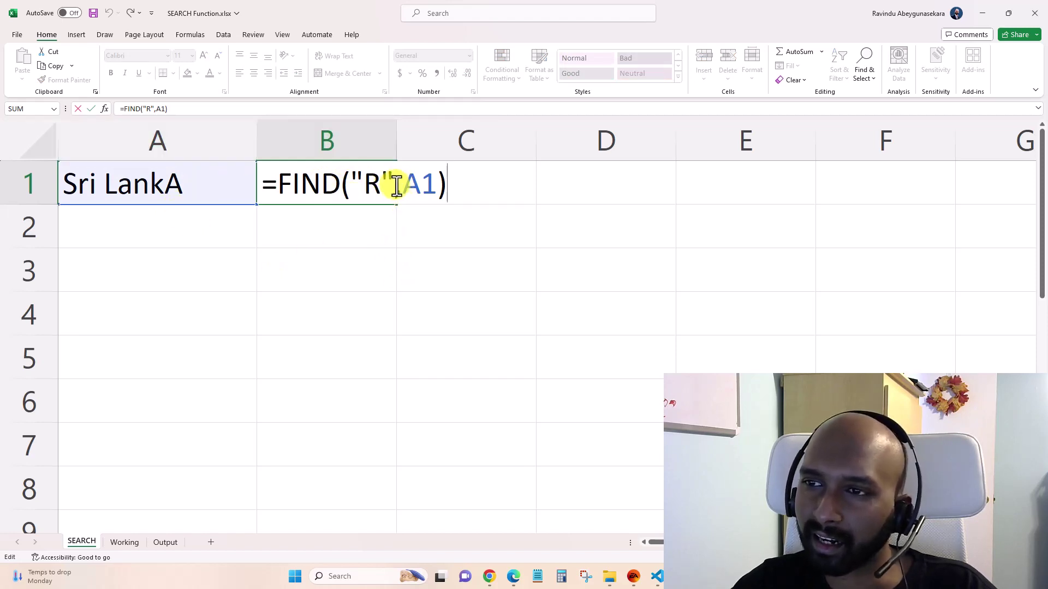
{"action": "left_click", "coordinate": [373, 182]}
{"action": "double_click", "coordinate": [372, 182]}
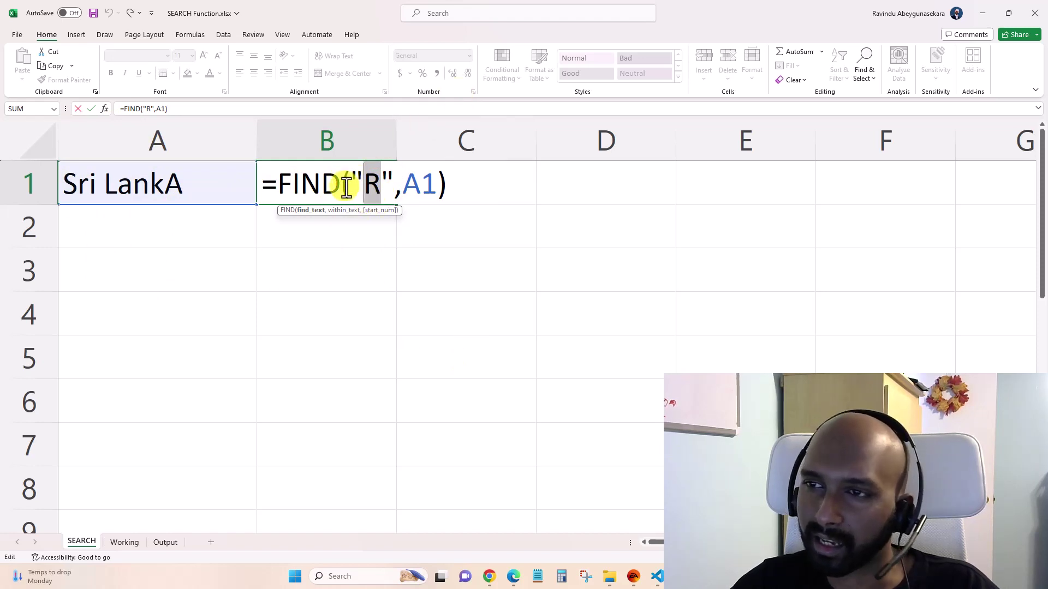
{"action": "left_click_drag", "start_coordinate": [330, 184], "coordinate": [284, 180]}
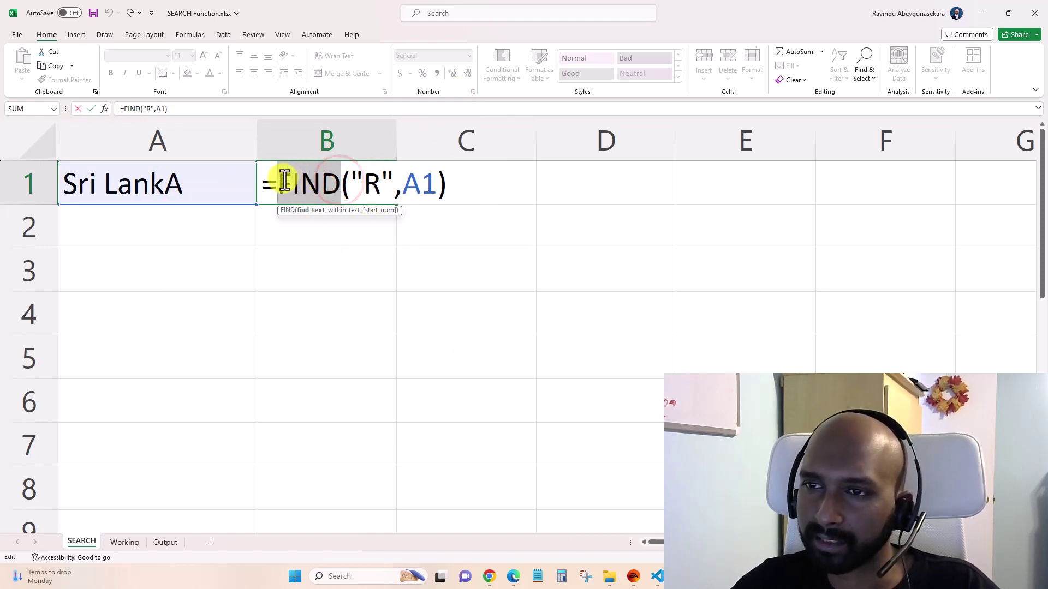
{"action": "type", "text": "search"}
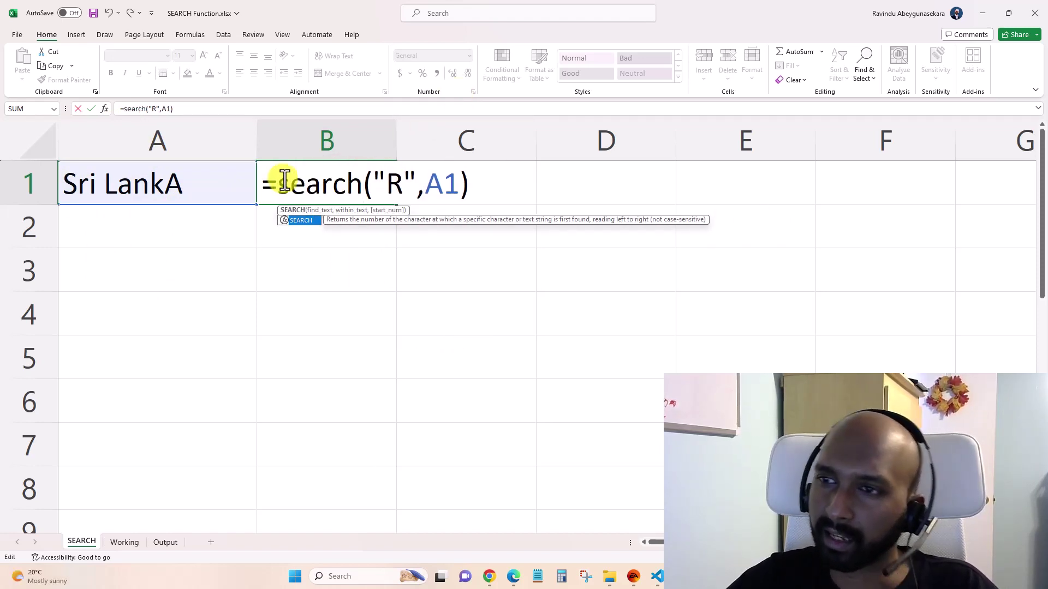
{"action": "key", "text": "Return"}
{"action": "left_click", "coordinate": [287, 183]}
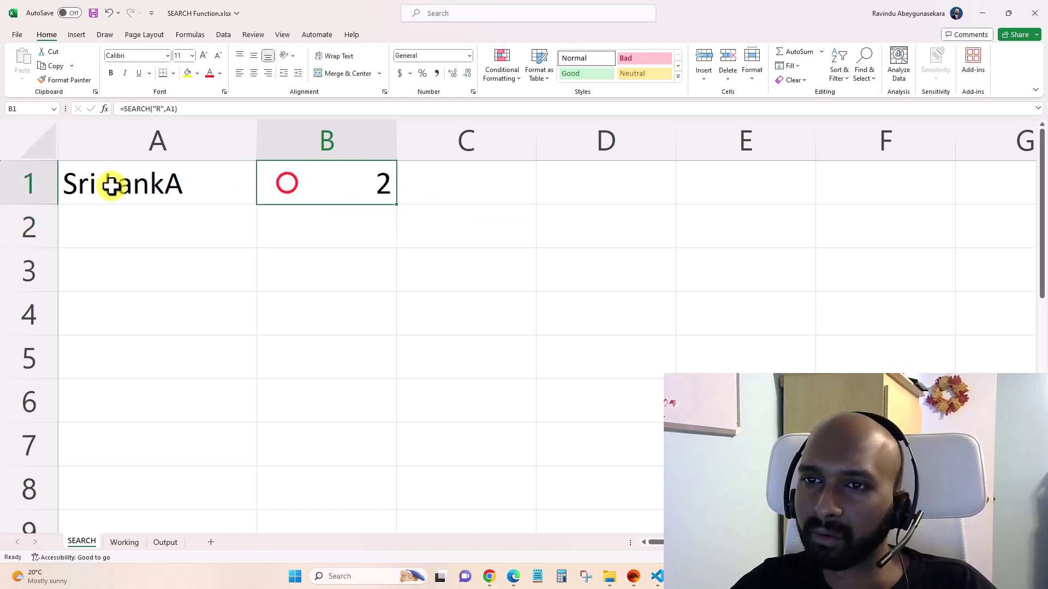
- Set the find text of cell B1's SEARCH formula to "A", giving =SEARCH("A",A1)
{"action": "left_click", "coordinate": [141, 182]}
{"action": "left_click", "coordinate": [336, 184]}
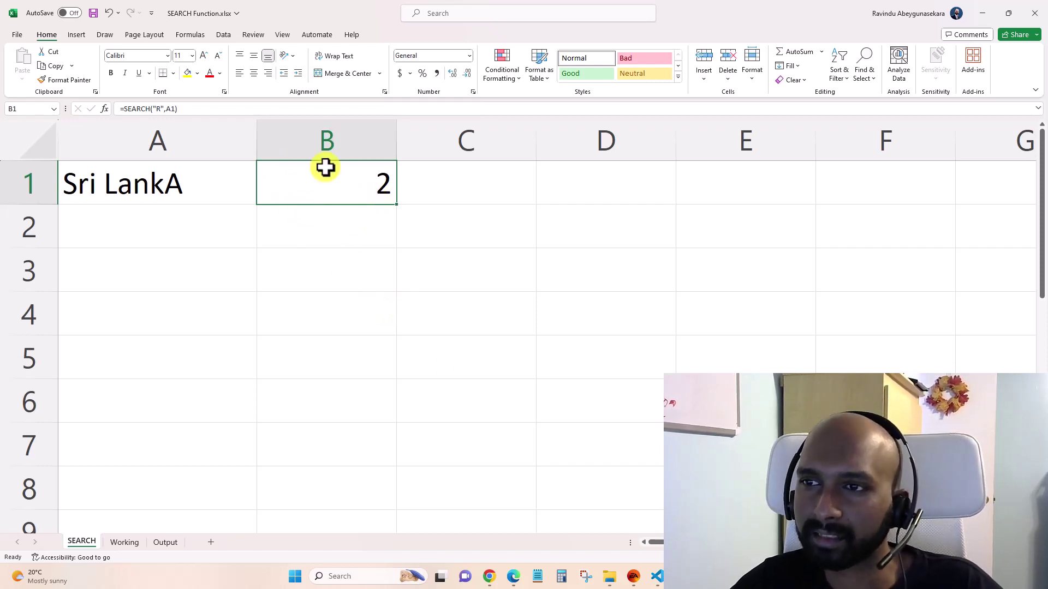
{"action": "double_click", "coordinate": [360, 177]}
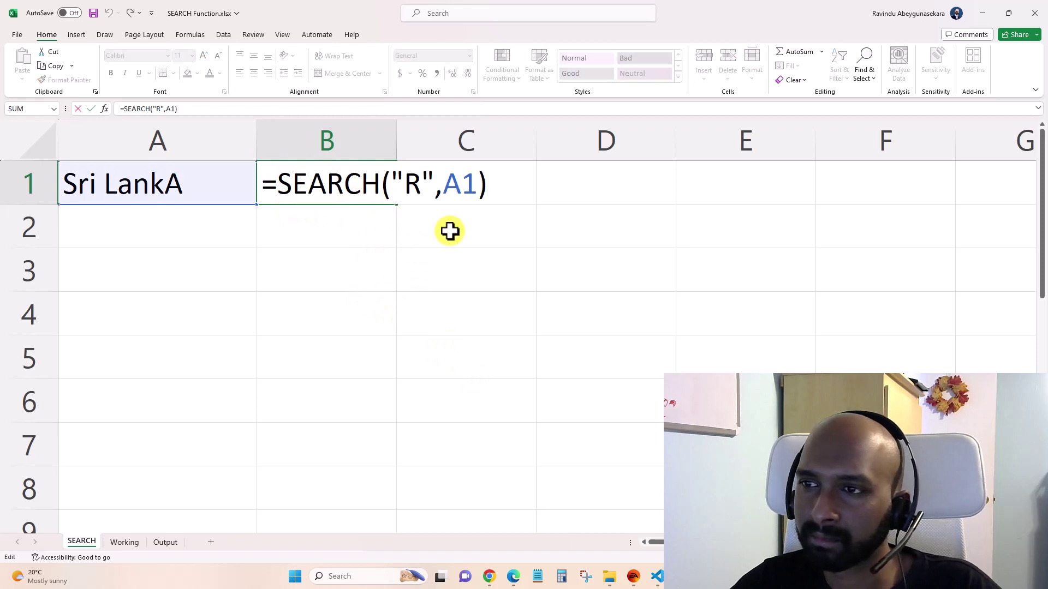
{"action": "double_click", "coordinate": [412, 186]}
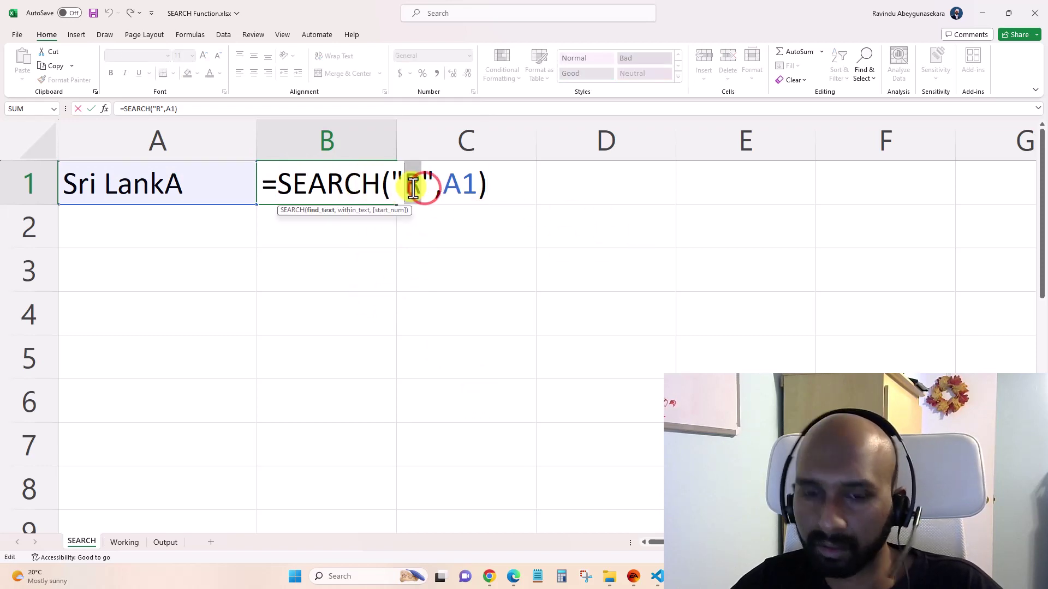
{"action": "type", "text": "A"}
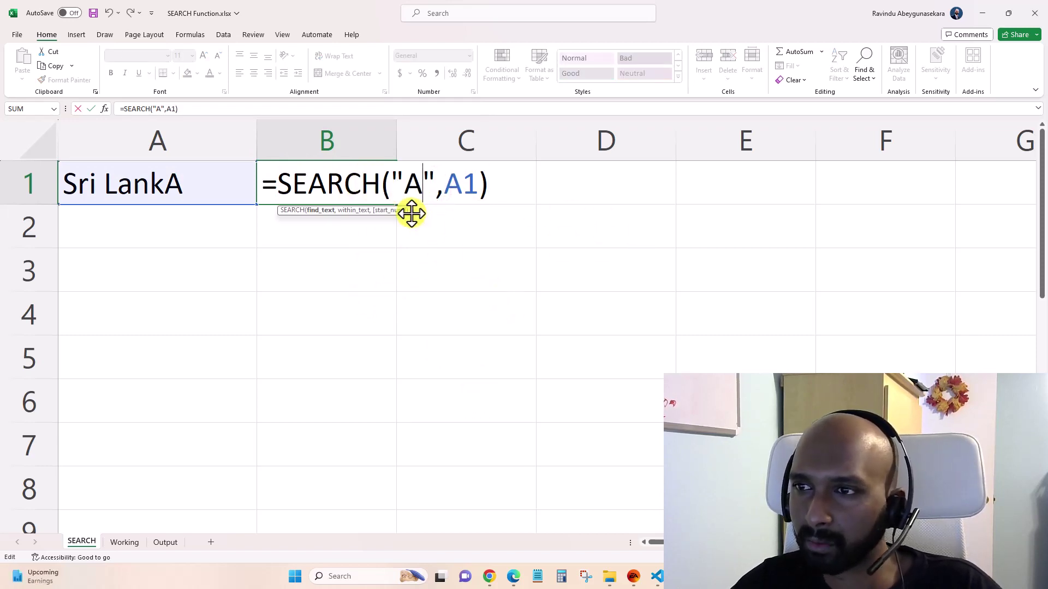
{"action": "key", "text": "Return"}
{"action": "left_click", "coordinate": [355, 191]}
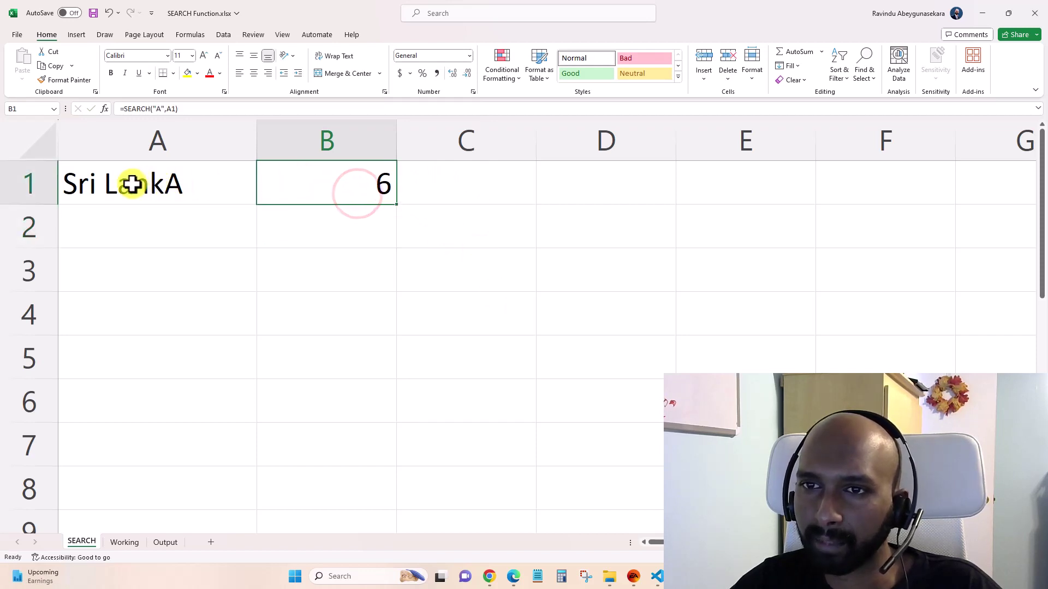
- Replace SEARCH with FIND in cell B1, so the formula reads =FIND("A",A1), and compare it with the text in A1
{"action": "double_click", "coordinate": [370, 184]}
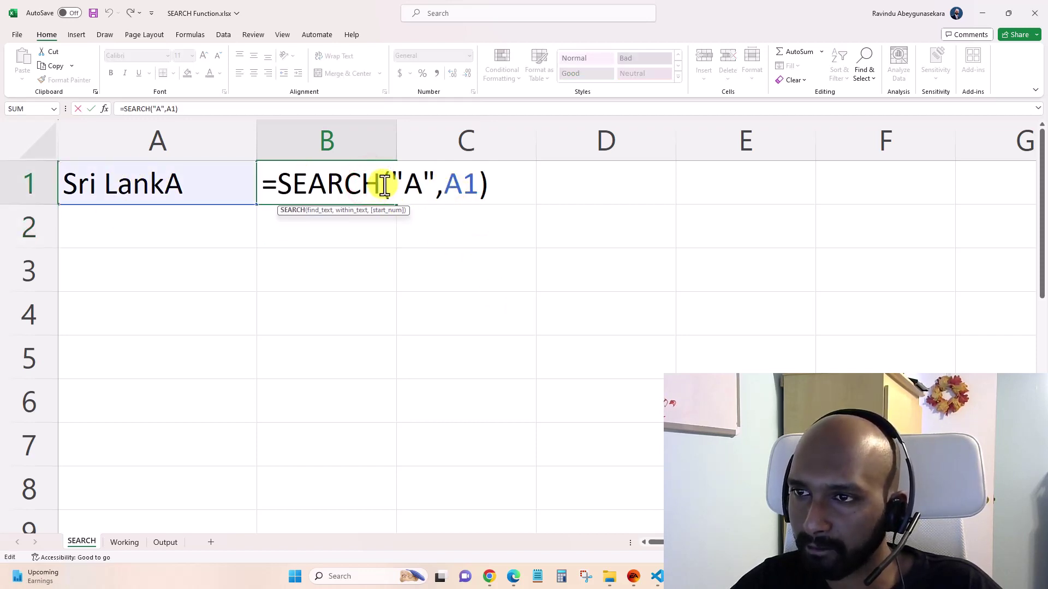
{"action": "left_click_drag", "start_coordinate": [385, 184], "coordinate": [284, 183]}
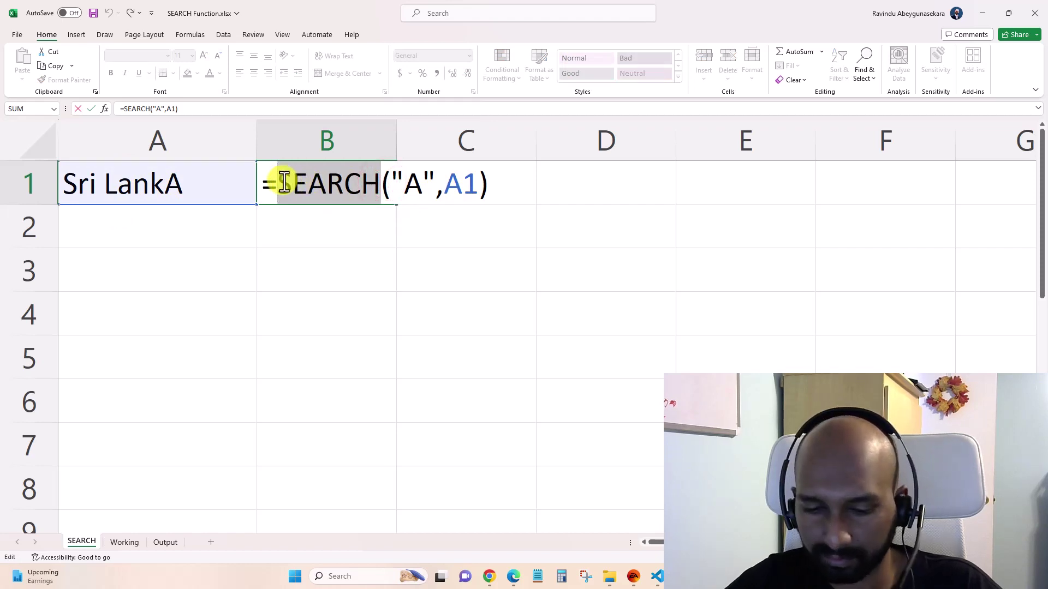
{"action": "type", "text": "find"}
{"action": "key", "text": "Return"}
{"action": "left_click", "coordinate": [355, 188]}
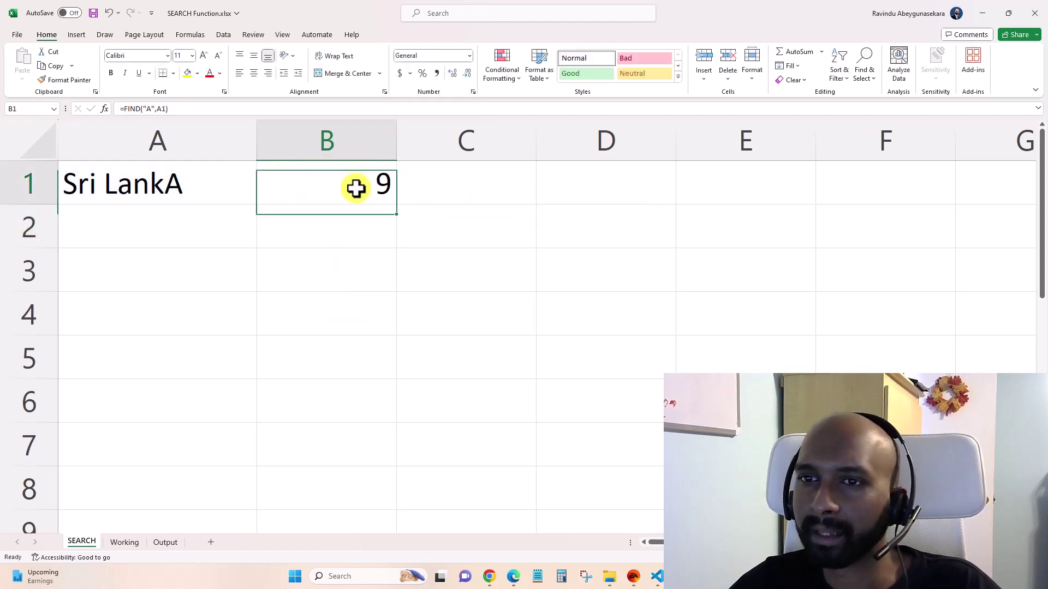
{"action": "left_click", "coordinate": [182, 181]}
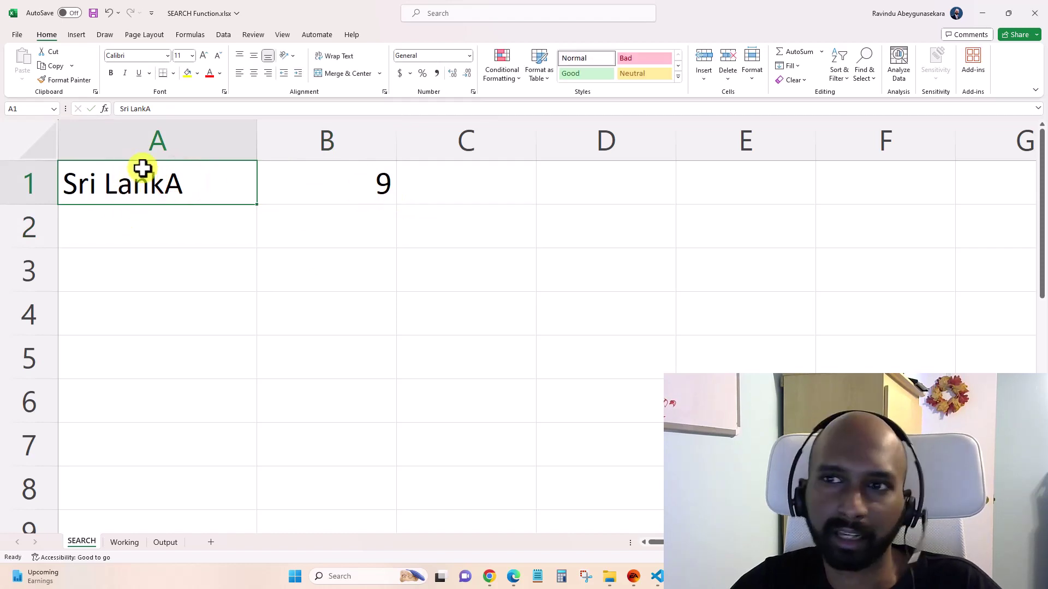
- Replace FIND with SEARCH in cell B1, so the formula reads =SEARCH("A",A1)
{"action": "left_click", "coordinate": [386, 179]}
{"action": "left_click", "coordinate": [140, 109]}
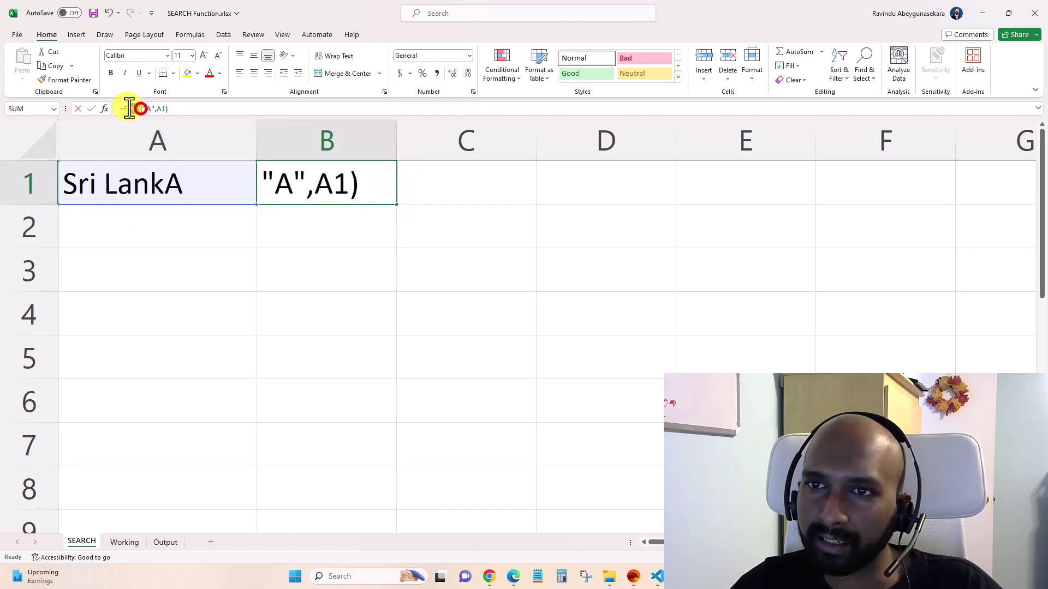
{"action": "type", "text": "SEW"}
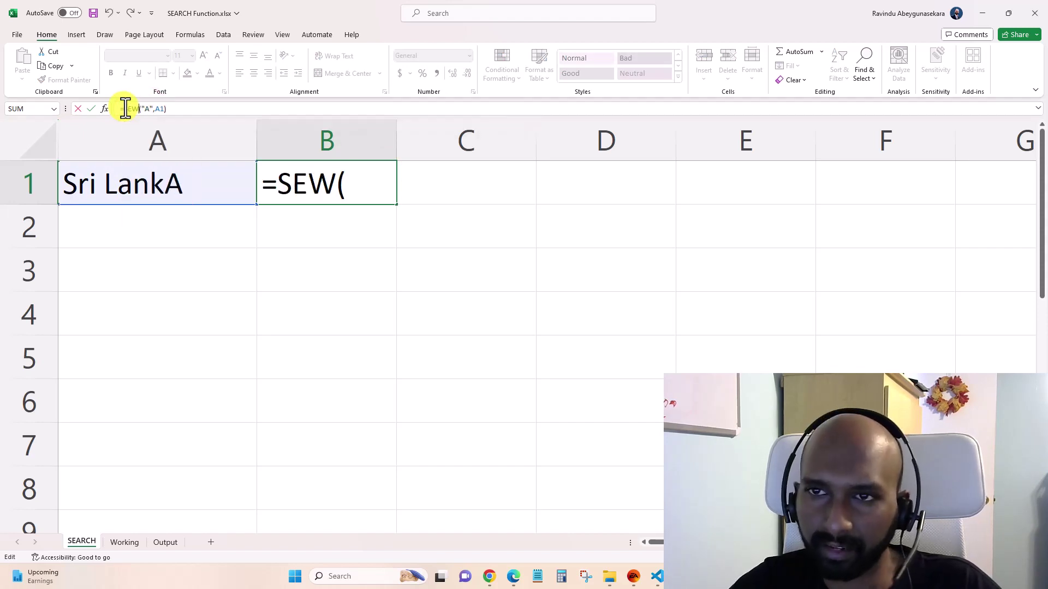
{"action": "key", "text": "BackSpace"}
{"action": "type", "text": "arch"}
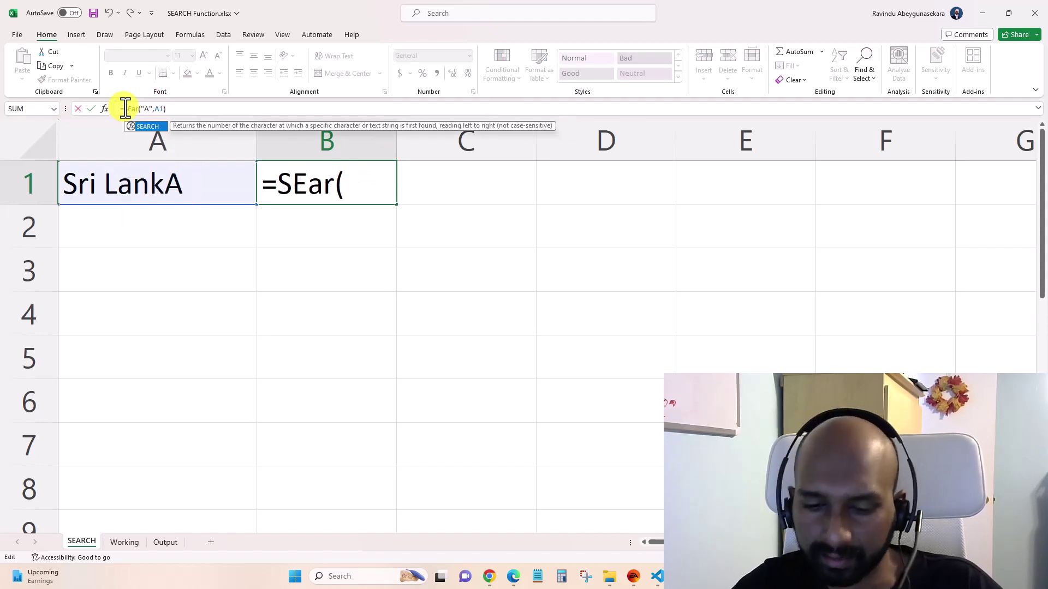
{"action": "key", "text": "Tab"}
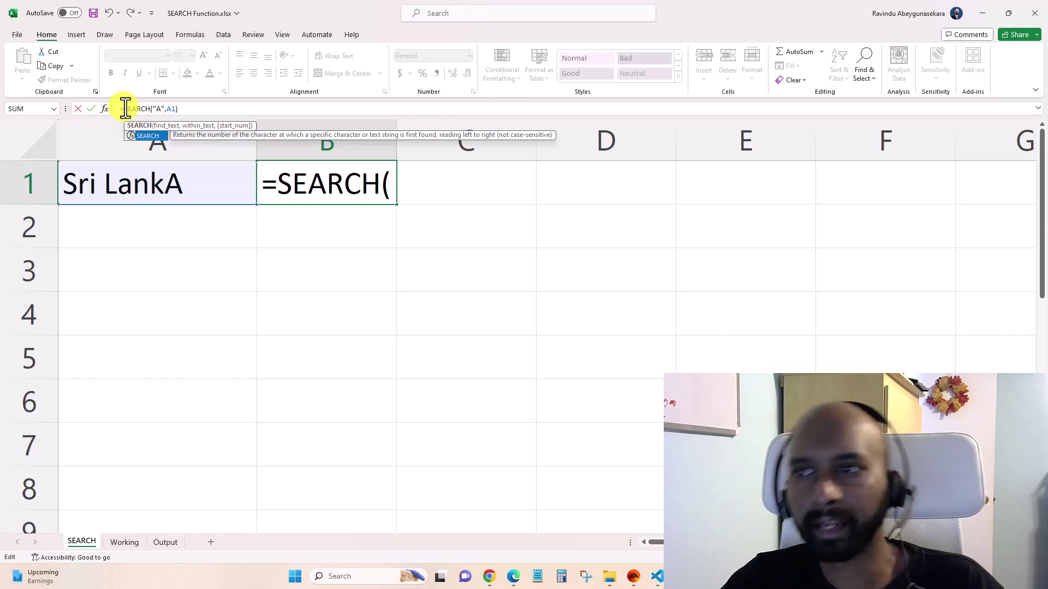
{"action": "key", "text": "Return"}
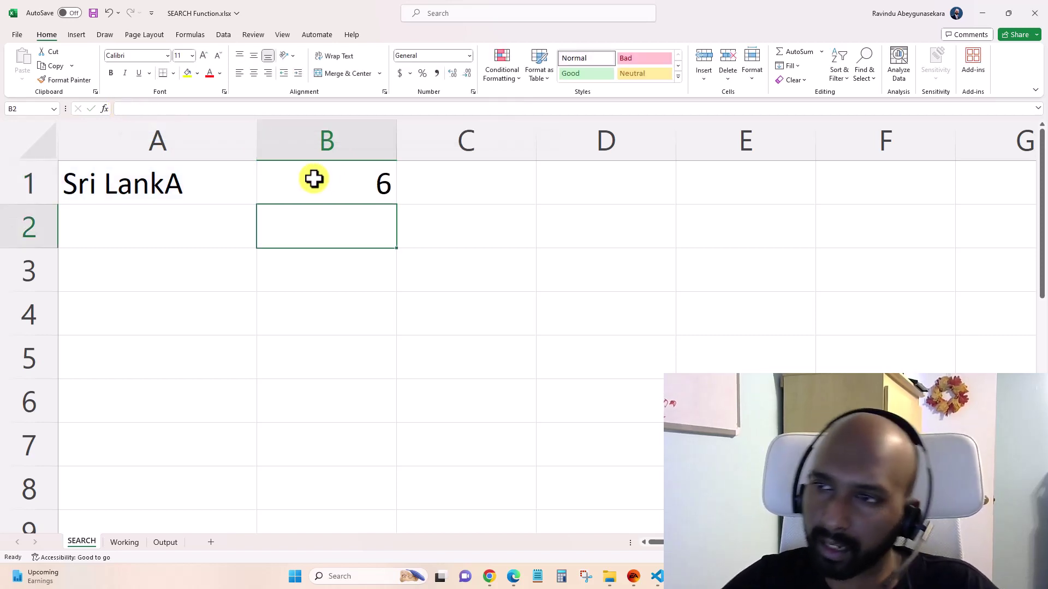
{"action": "left_click", "coordinate": [333, 177]}
{"action": "left_click", "coordinate": [248, 321]}
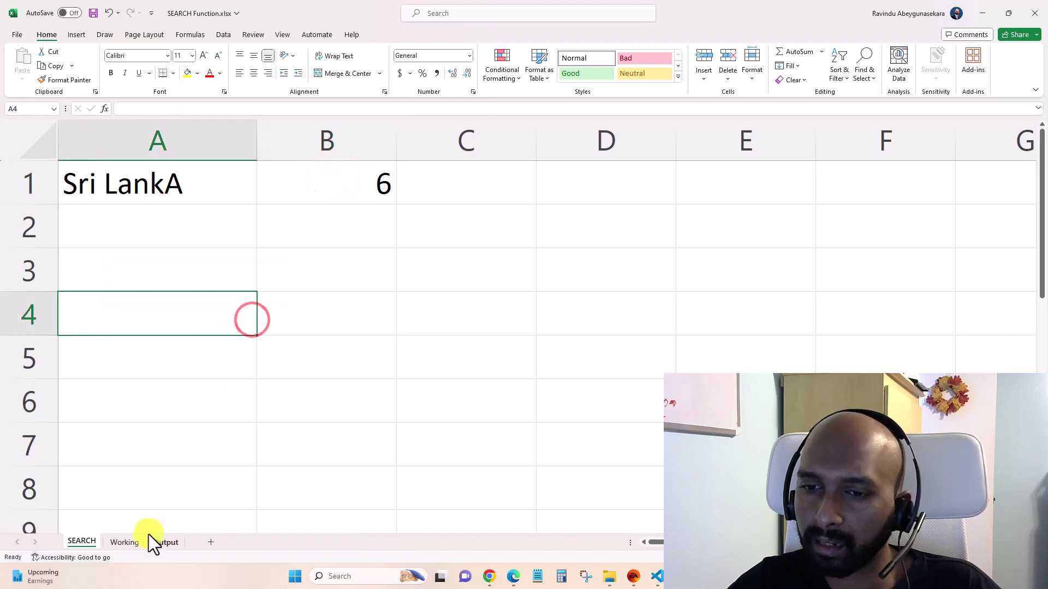
- Review the job roles on the Working sheet, then examine the Name and Job Role columns on the Output sheet
{"action": "left_click", "coordinate": [126, 540]}
{"action": "left_click", "coordinate": [491, 282]}
{"action": "left_click_drag", "start_coordinate": [404, 204], "coordinate": [402, 351]}
{"action": "left_click", "coordinate": [396, 408]}
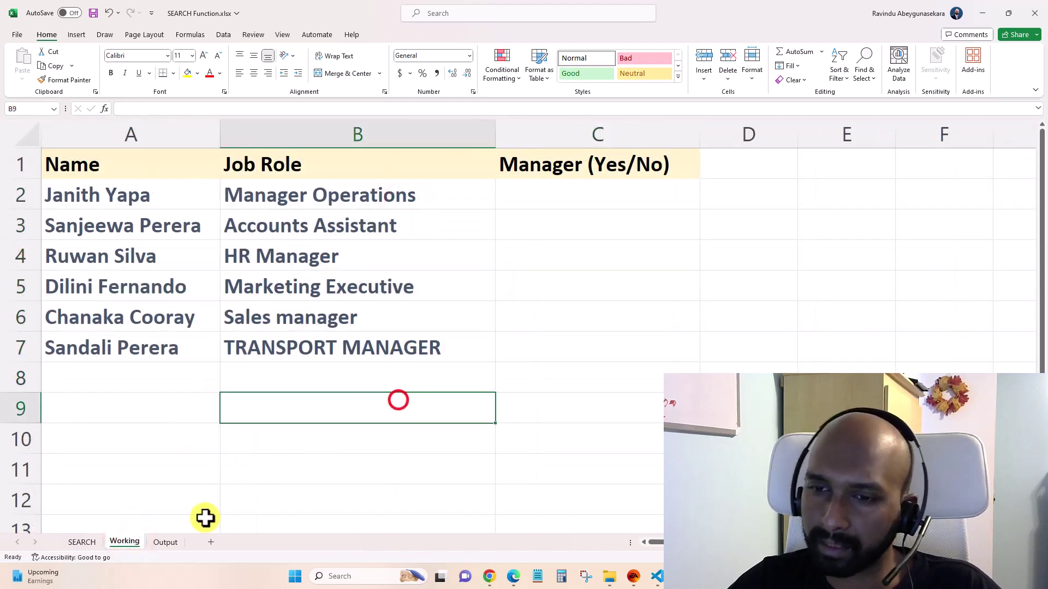
{"action": "left_click", "coordinate": [166, 542]}
{"action": "left_click_drag", "start_coordinate": [382, 194], "coordinate": [366, 349]}
{"action": "left_click_drag", "start_coordinate": [85, 166], "coordinate": [89, 346]}
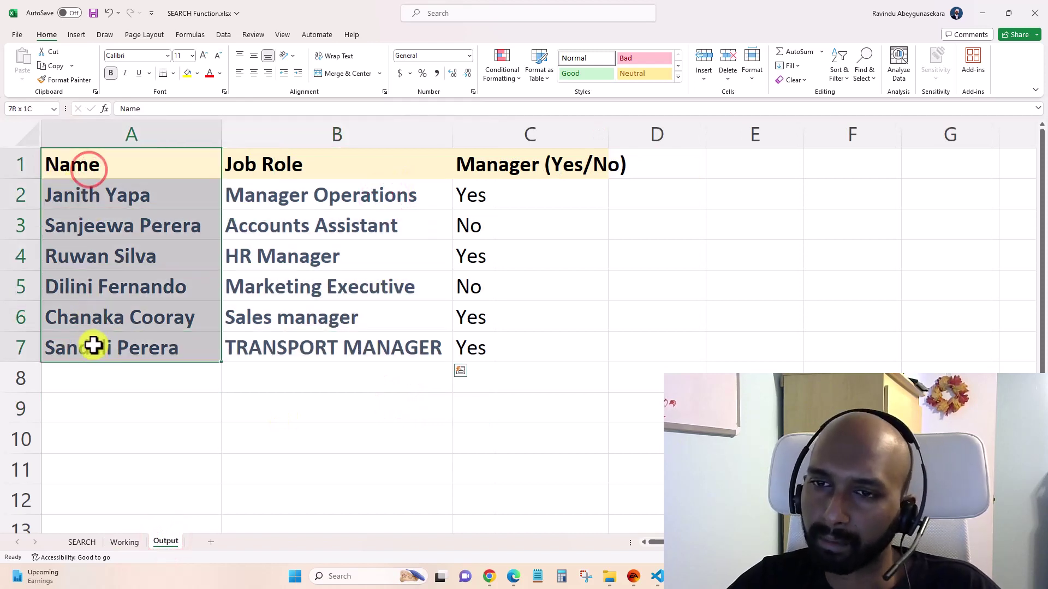
{"action": "left_click", "coordinate": [557, 298]}
{"action": "left_click", "coordinate": [181, 163]}
{"action": "left_click_drag", "start_coordinate": [167, 236], "coordinate": [161, 344]}
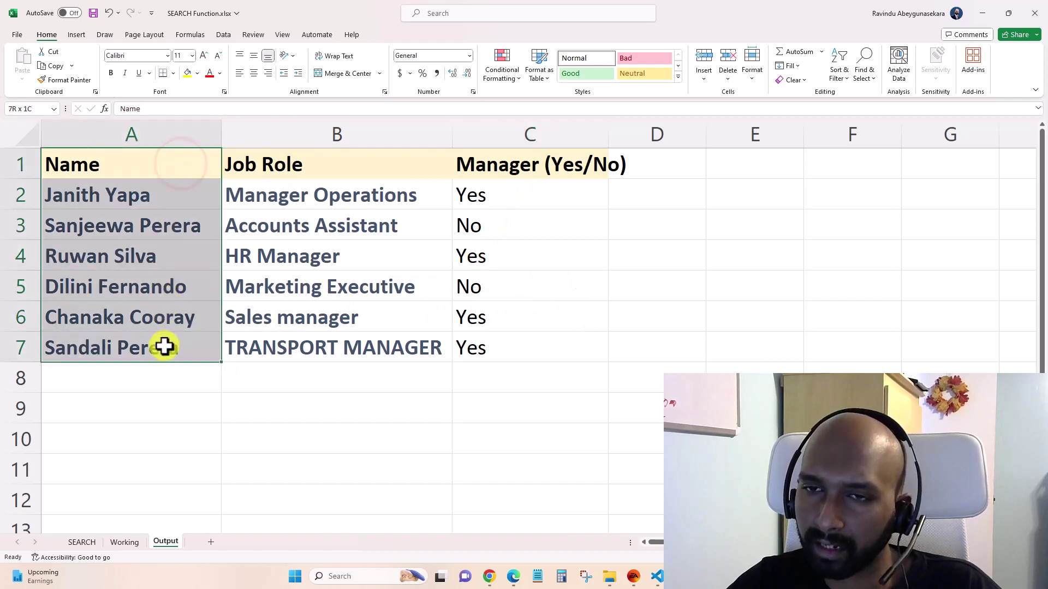
{"action": "left_click", "coordinate": [187, 159]}
{"action": "left_click_drag", "start_coordinate": [300, 163], "coordinate": [346, 358]}
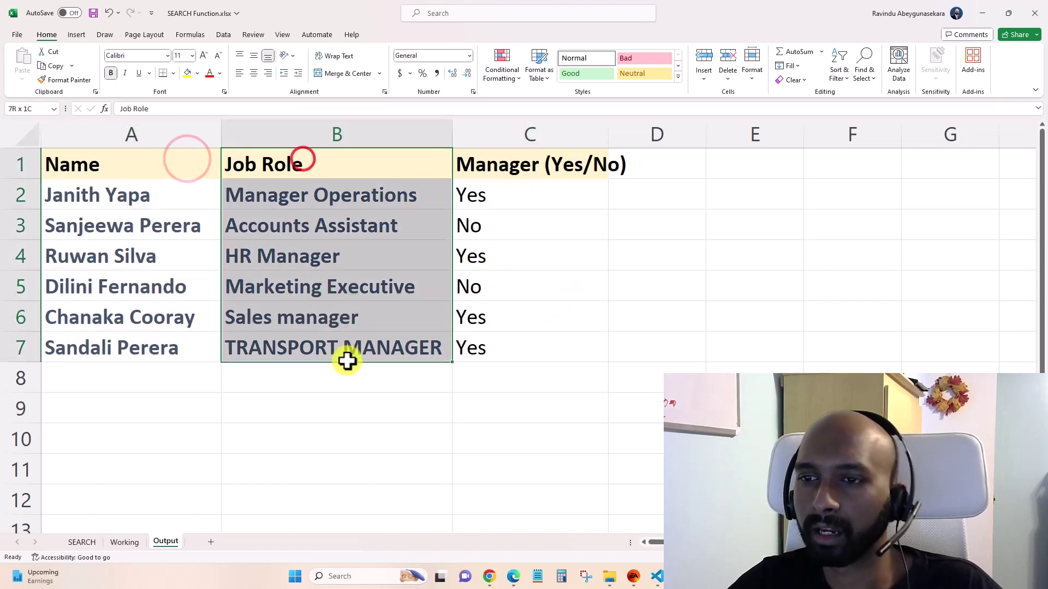
- Compare the job role in B2 with the Manager (Yes/No) formula in C2 on the Output sheet
{"action": "left_click", "coordinate": [395, 161]}
{"action": "left_click", "coordinate": [344, 193]}
{"action": "left_click", "coordinate": [457, 198]}
{"action": "left_click", "coordinate": [386, 192]}
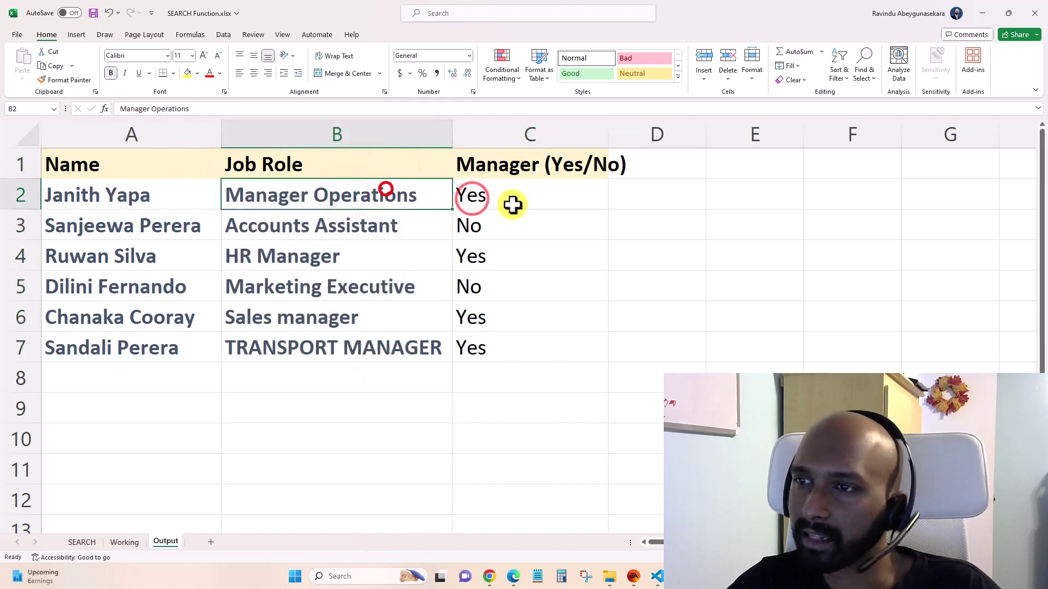
{"action": "left_click", "coordinate": [510, 204]}
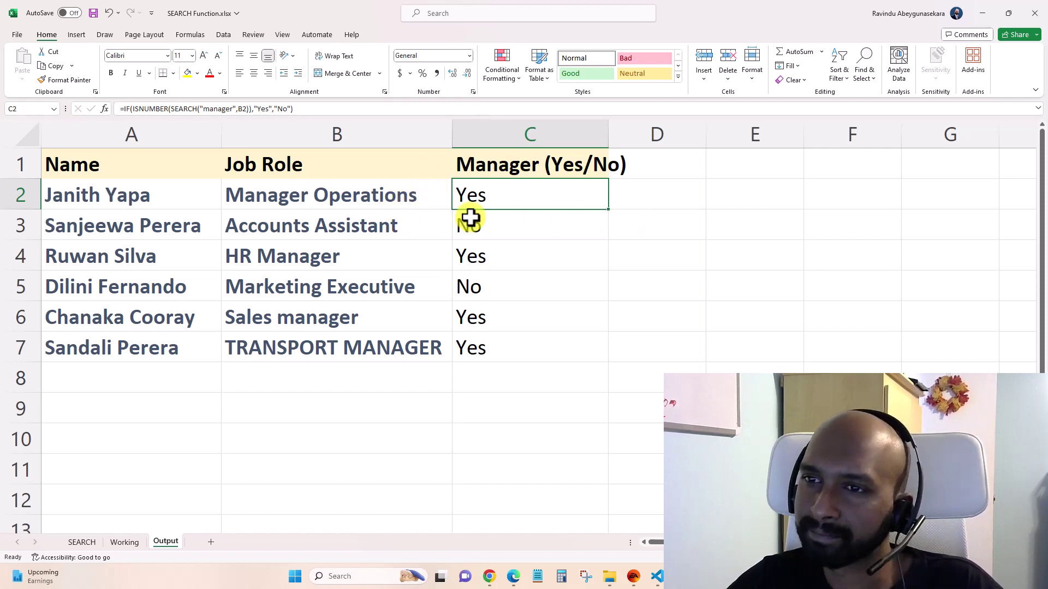
{"action": "left_click", "coordinate": [326, 202]}
{"action": "left_click", "coordinate": [484, 199]}
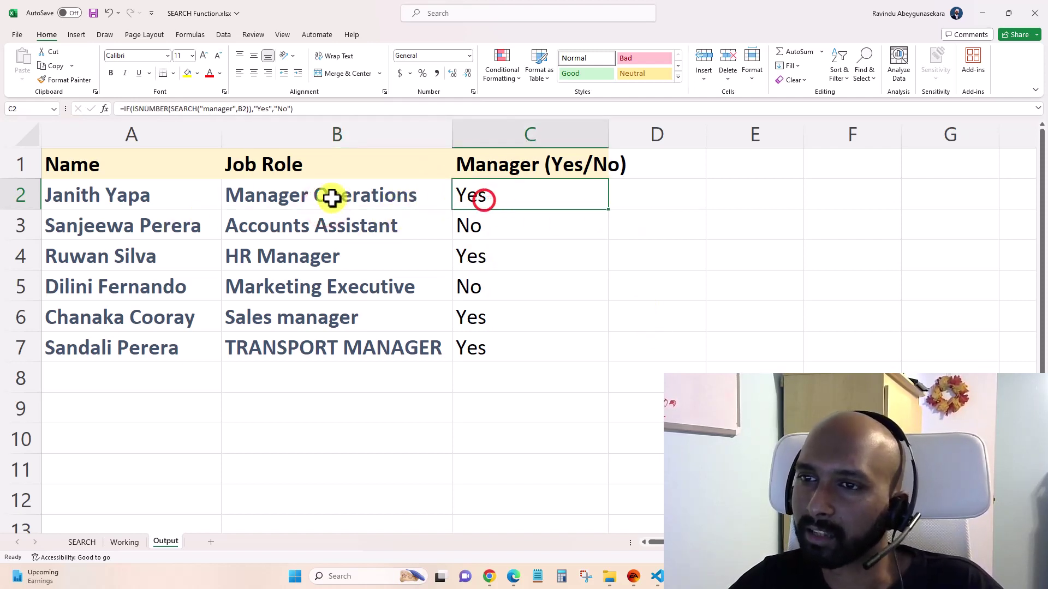
- Examine the job roles in B2:B7 for the position and letter case of the word "manager"
{"action": "left_click", "coordinate": [335, 197]}
{"action": "left_click_drag", "start_coordinate": [292, 202], "coordinate": [302, 350]}
{"action": "left_click", "coordinate": [273, 195]}
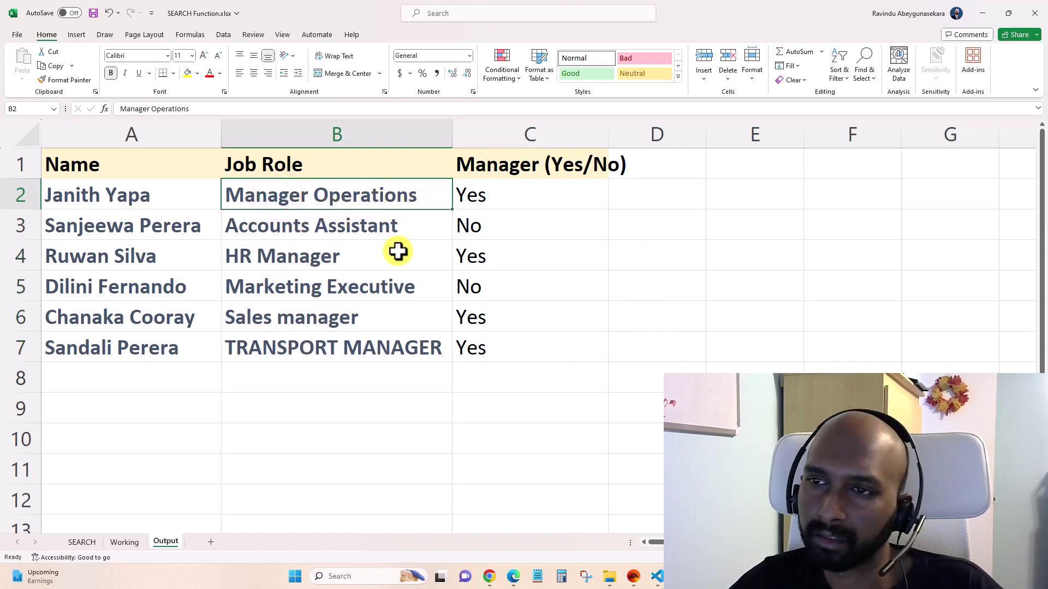
{"action": "left_click_drag", "start_coordinate": [267, 224], "coordinate": [278, 350]}
{"action": "left_click", "coordinate": [390, 195]}
{"action": "left_click", "coordinate": [386, 191]}
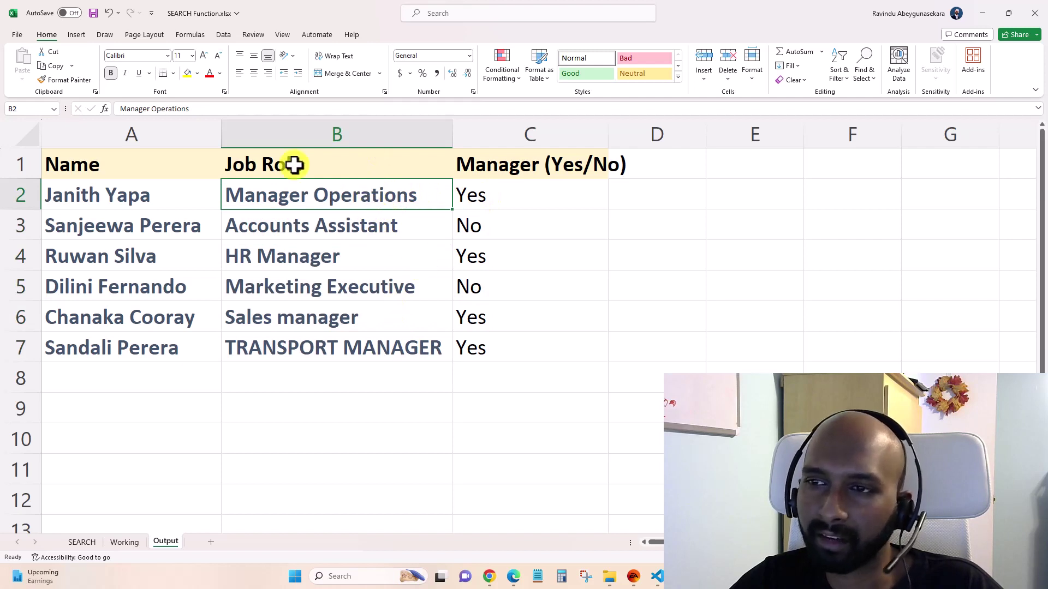
{"action": "left_click_drag", "start_coordinate": [318, 192], "coordinate": [300, 346]}
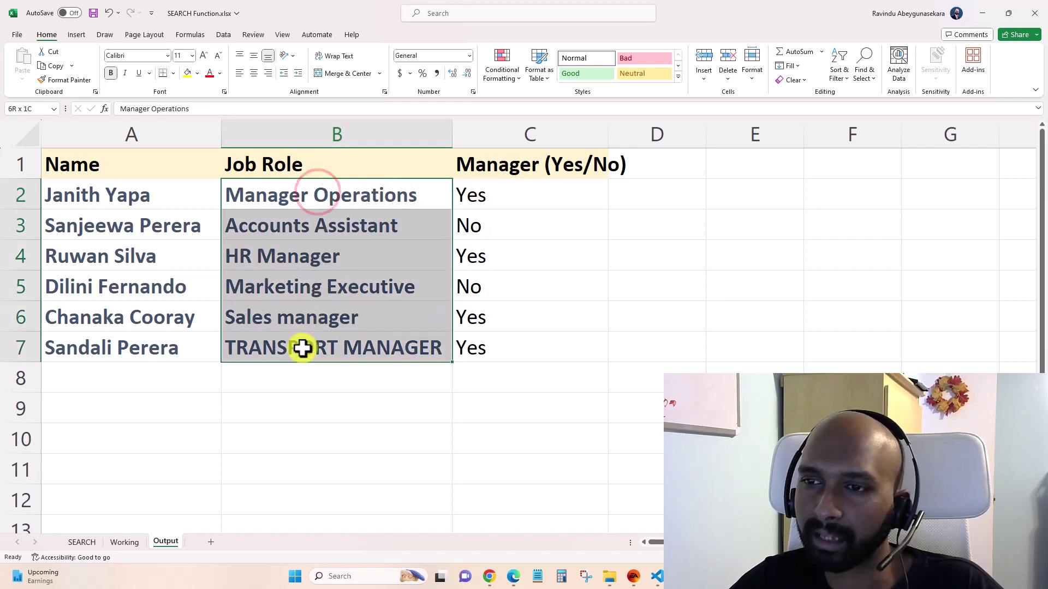
{"action": "left_click_drag", "start_coordinate": [308, 206], "coordinate": [307, 288]}
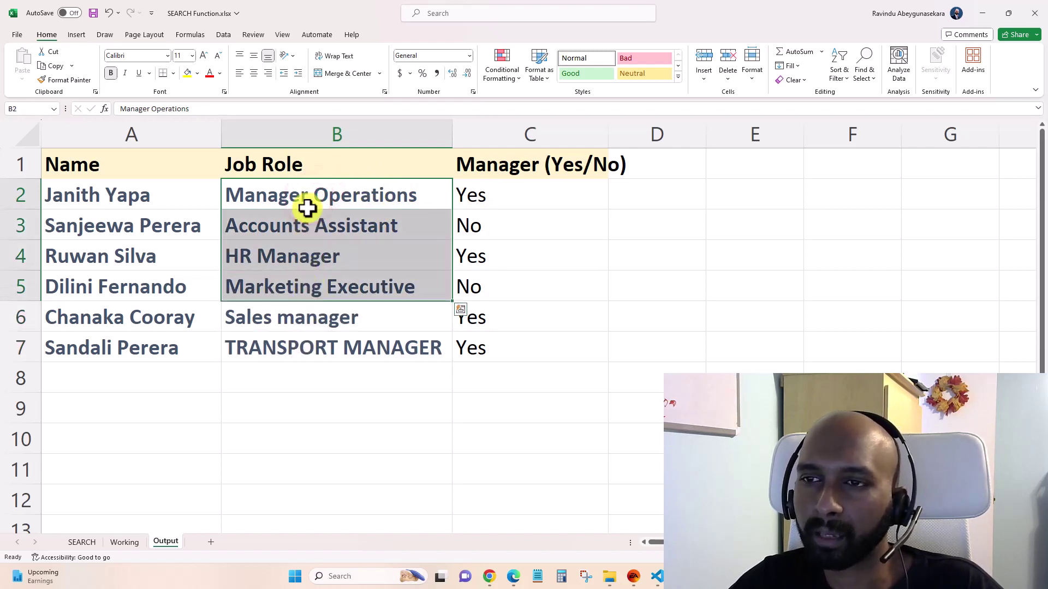
{"action": "left_click", "coordinate": [308, 192]}
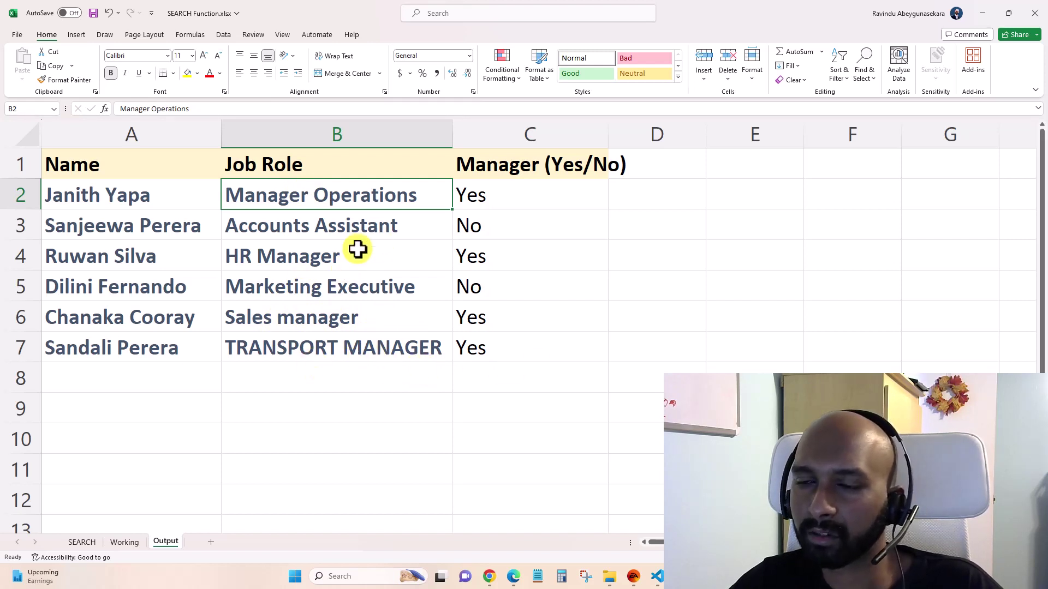
{"action": "left_click_drag", "start_coordinate": [339, 195], "coordinate": [342, 343]}
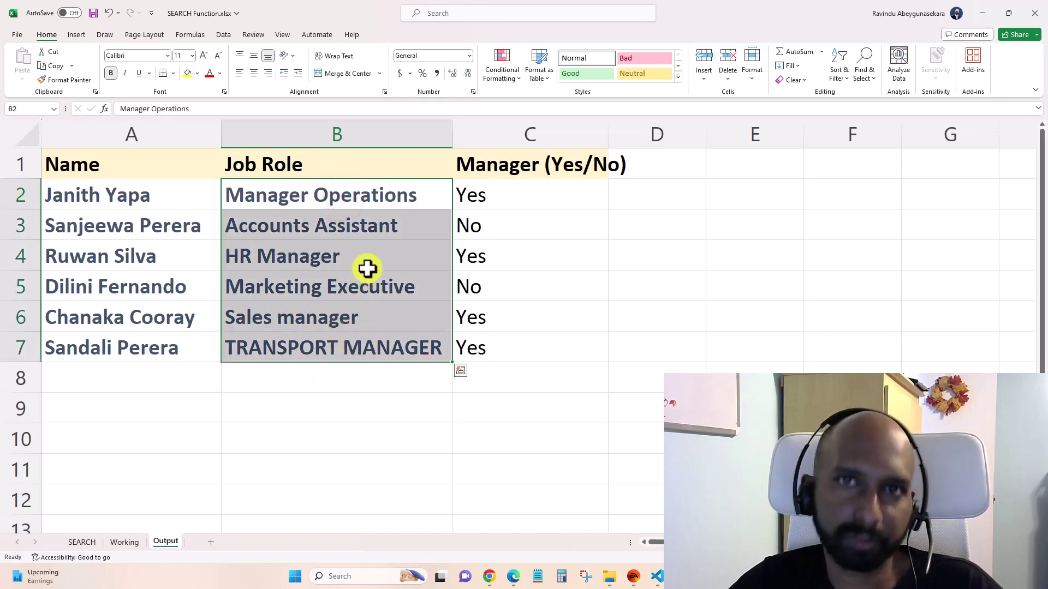
{"action": "left_click", "coordinate": [390, 203]}
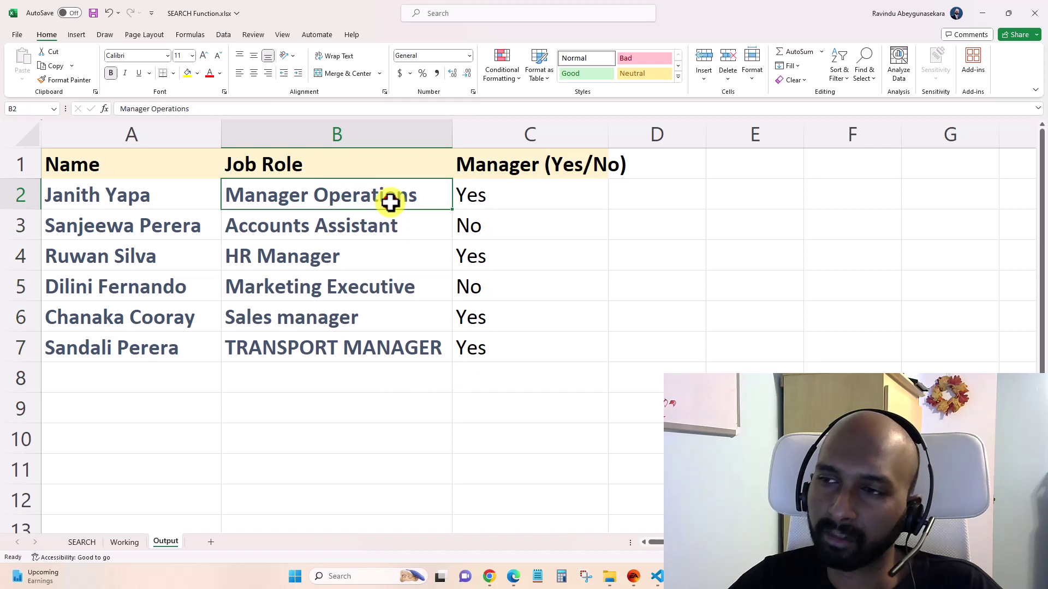
- Inspect how IF, ISNUMBER and SEARCH are nested in the formula in C2, leaving it unmodified
{"action": "left_click", "coordinate": [508, 202]}
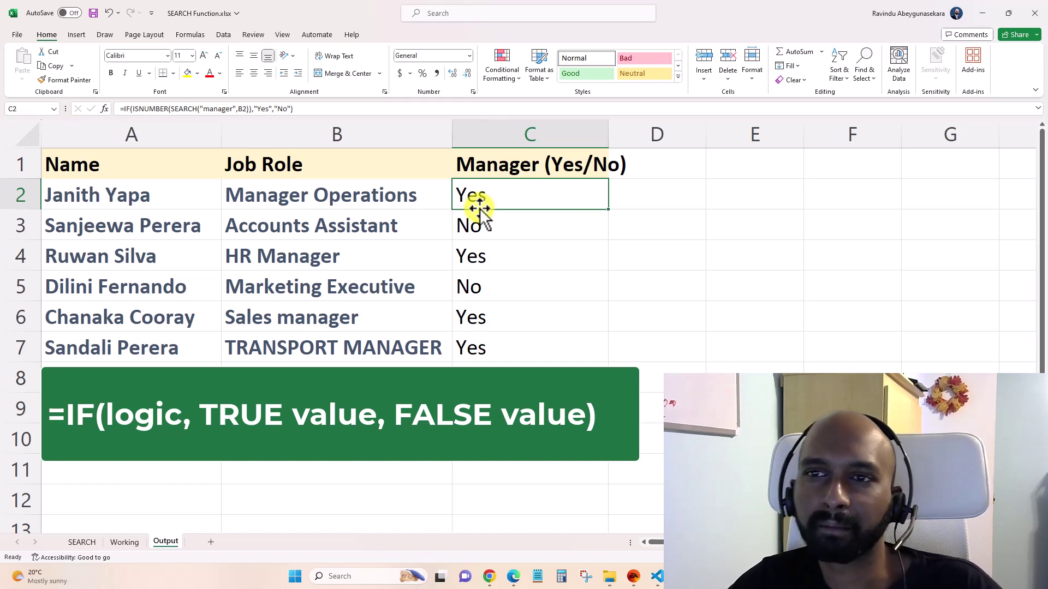
{"action": "double_click", "coordinate": [487, 200]}
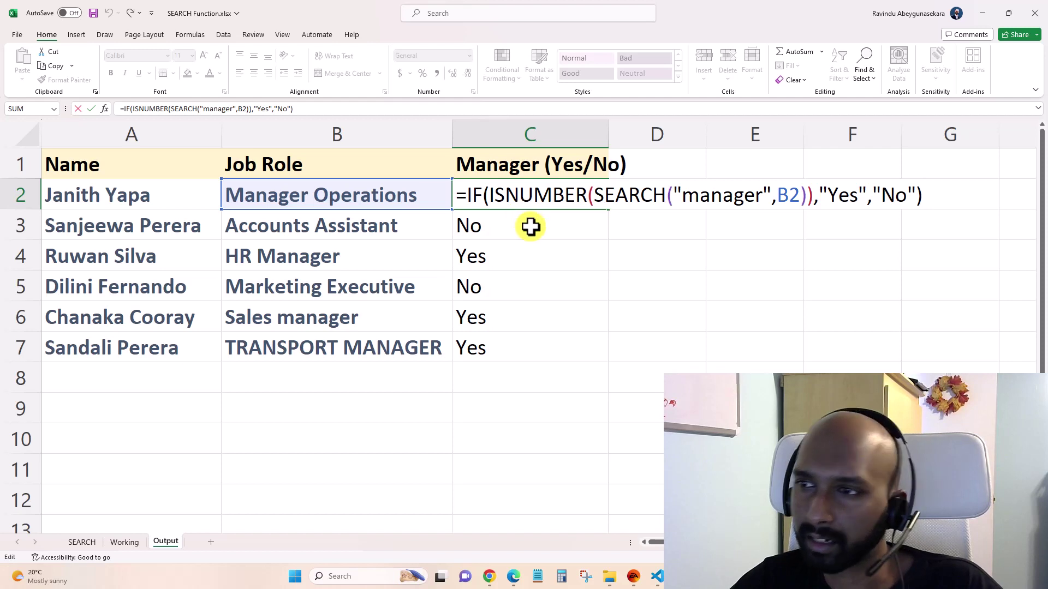
{"action": "key", "text": "ctrl+Return"}
{"action": "left_click", "coordinate": [346, 225]}
{"action": "left_click", "coordinate": [498, 204]}
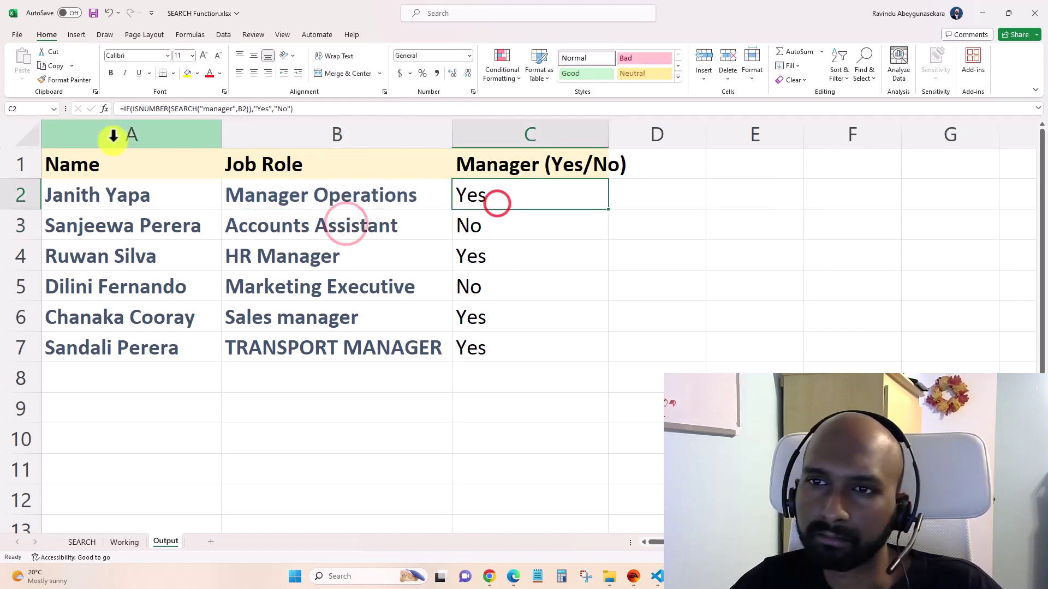
- Delete the Name column from the Output sheet and check the formula reference in the Manager (Yes/No) column
{"action": "left_click", "coordinate": [192, 134]}
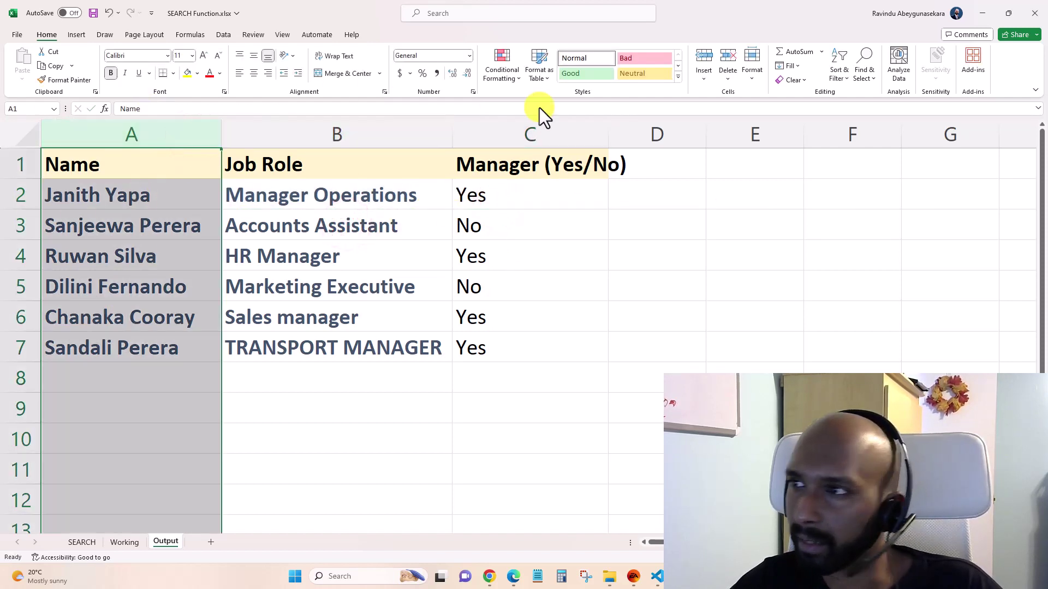
{"action": "left_click", "coordinate": [730, 51]}
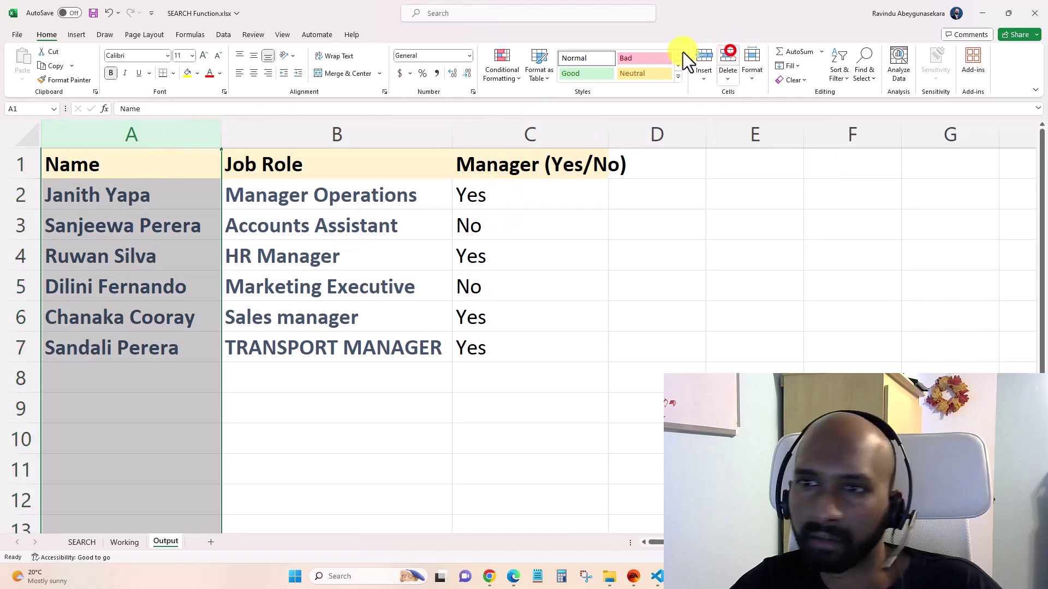
{"action": "left_click", "coordinate": [71, 226]}
{"action": "left_click", "coordinate": [260, 196]}
{"action": "left_click", "coordinate": [325, 204]}
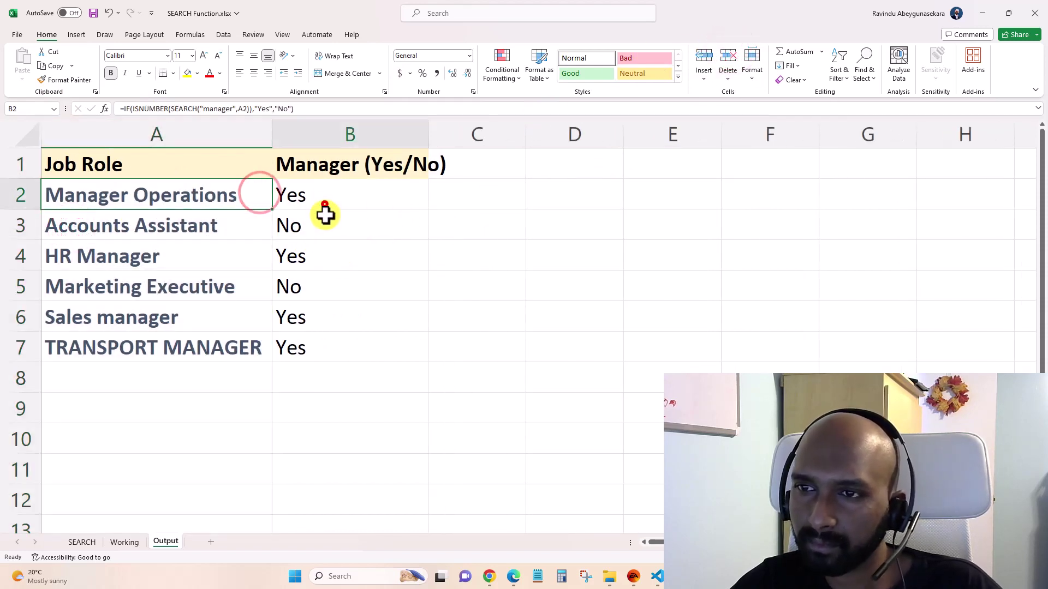
{"action": "left_click", "coordinate": [213, 463]}
{"action": "left_click", "coordinate": [281, 198]}
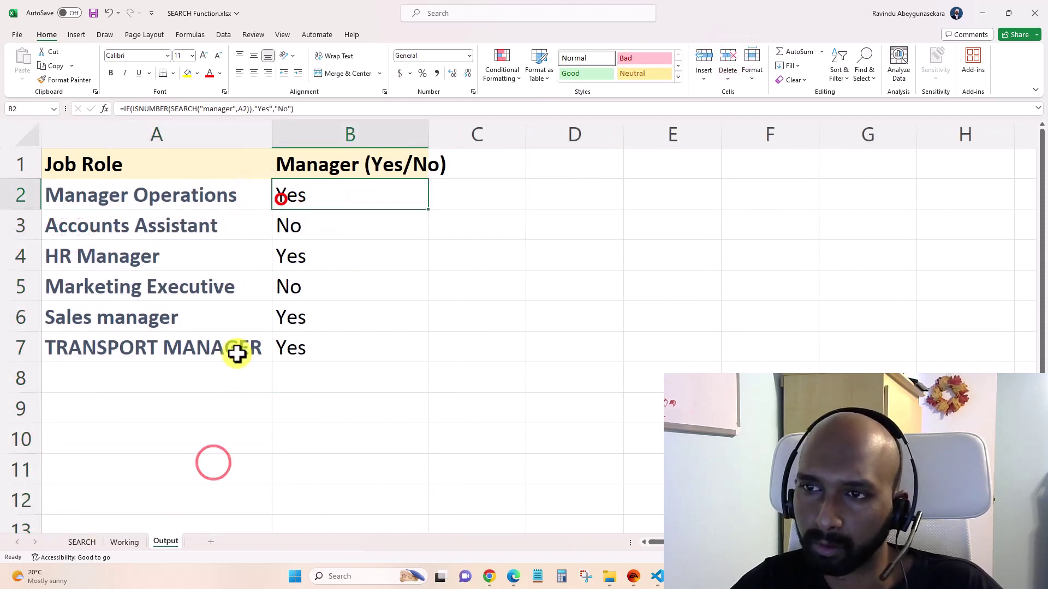
- Delete the Name column from the Working sheet
{"action": "left_click", "coordinate": [129, 542]}
{"action": "left_click", "coordinate": [300, 253]}
{"action": "left_click", "coordinate": [139, 253]}
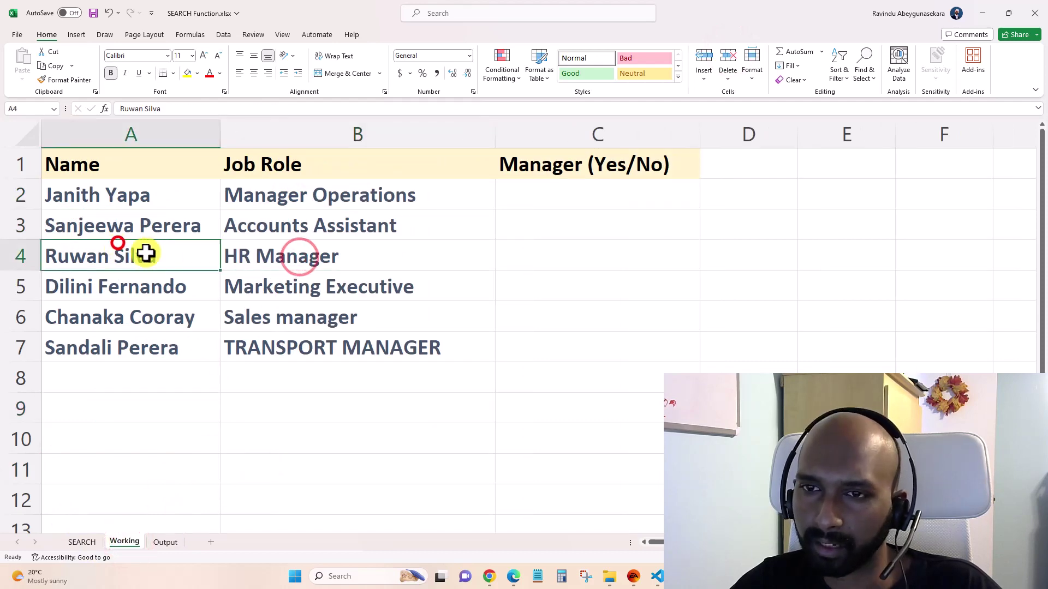
{"action": "left_click", "coordinate": [152, 193]}
{"action": "left_click", "coordinate": [155, 134]}
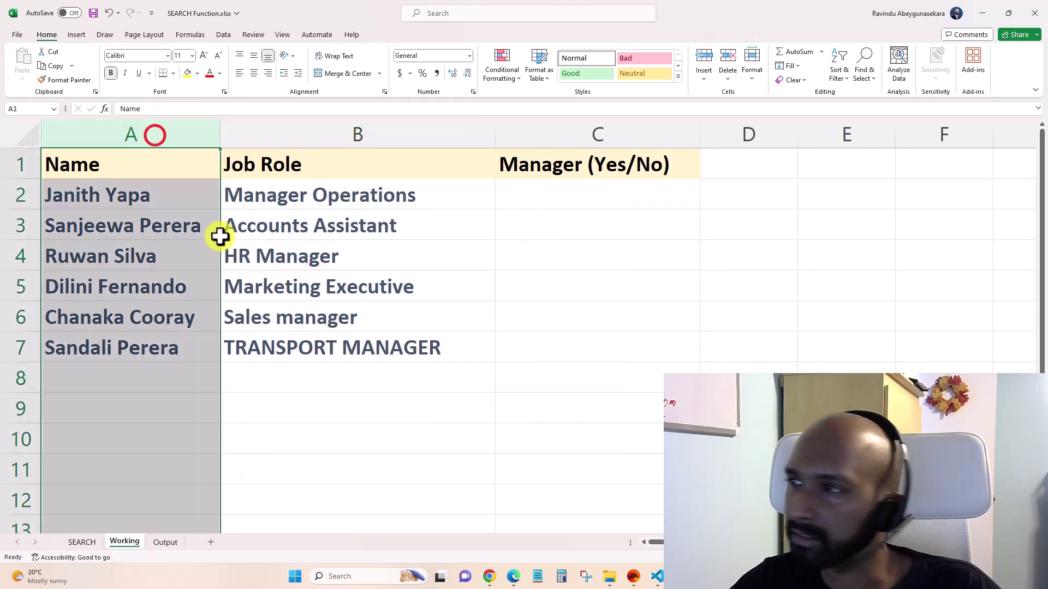
{"action": "left_click", "coordinate": [727, 56]}
{"action": "left_click", "coordinate": [246, 191]}
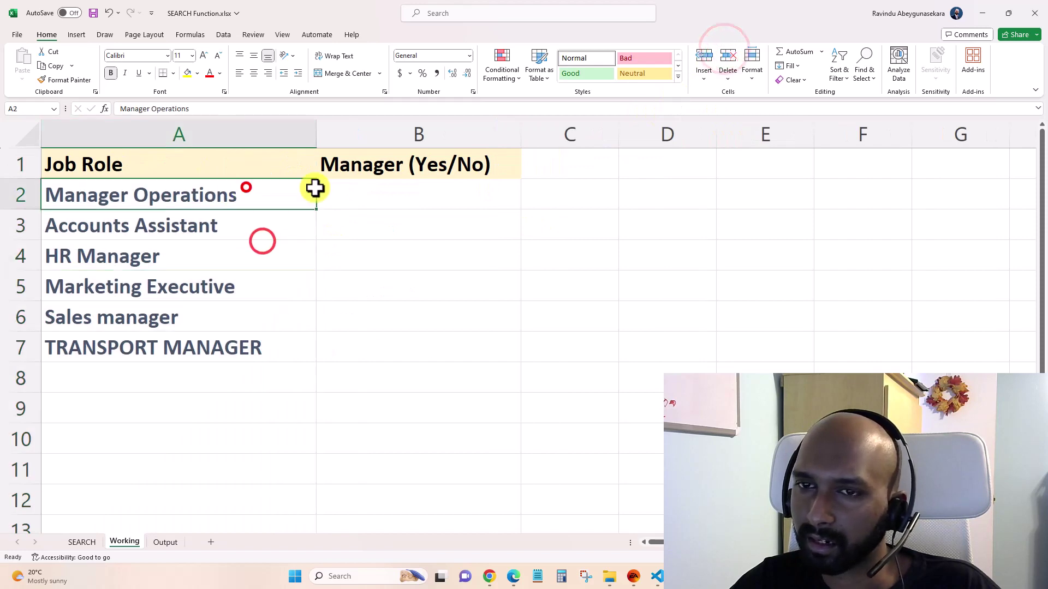
- List the function names isnumber, if and search in cells B2, B3 and B4 of the Working sheet
{"action": "left_click", "coordinate": [404, 207]}
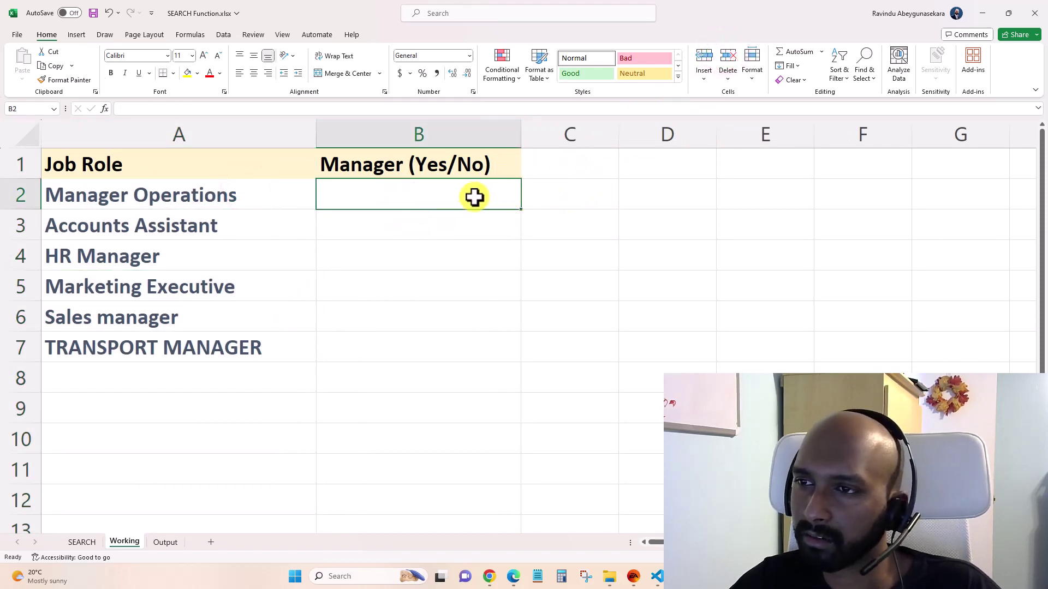
{"action": "type", "text": "isnumber"}
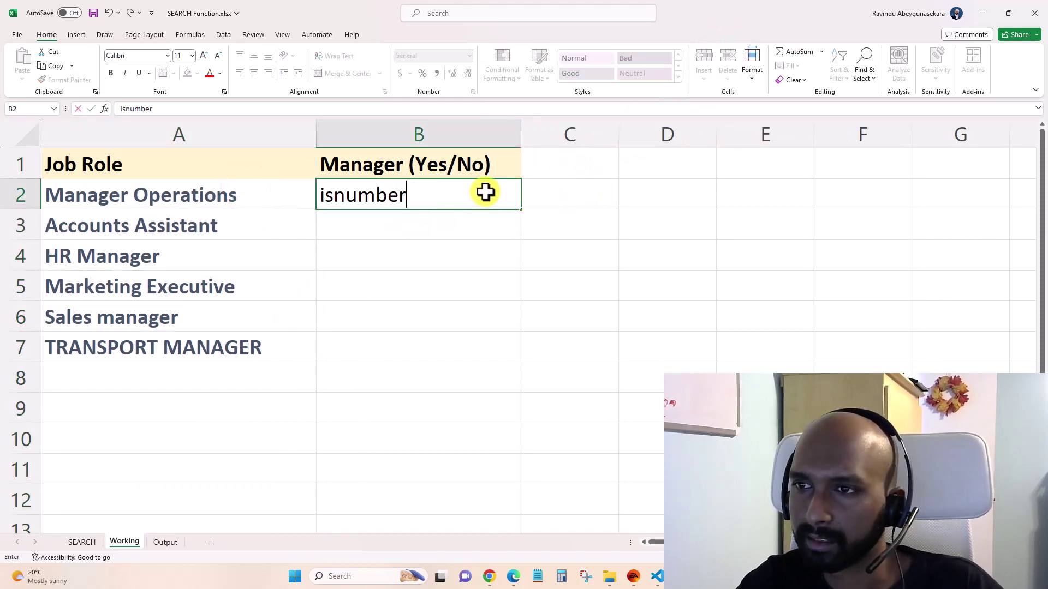
{"action": "key", "text": "Return"}
{"action": "type", "text": "if"}
{"action": "key", "text": "Return"}
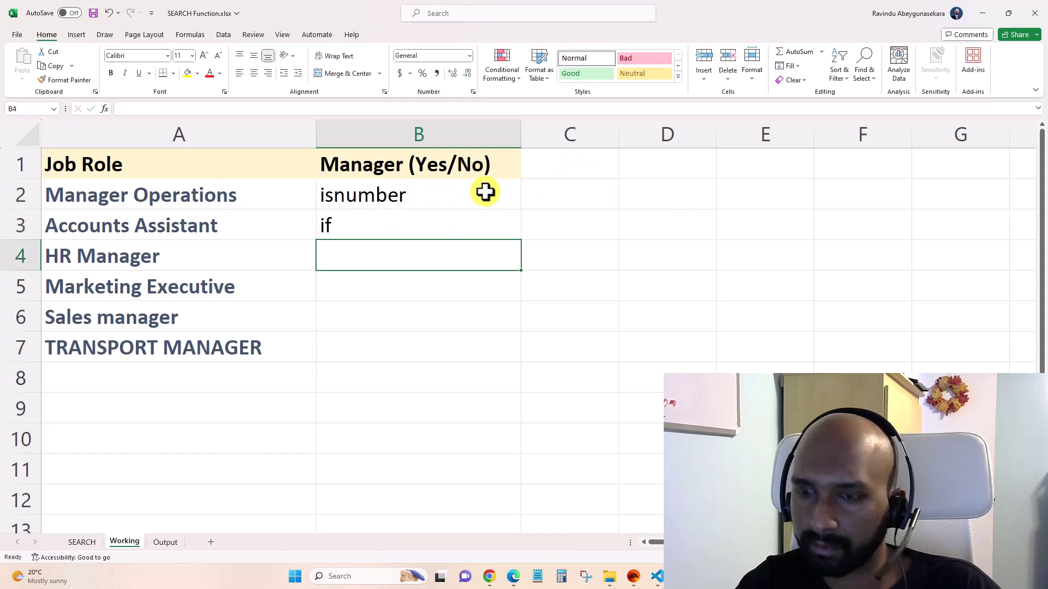
{"action": "type", "text": "search"}
{"action": "key", "text": "Return"}
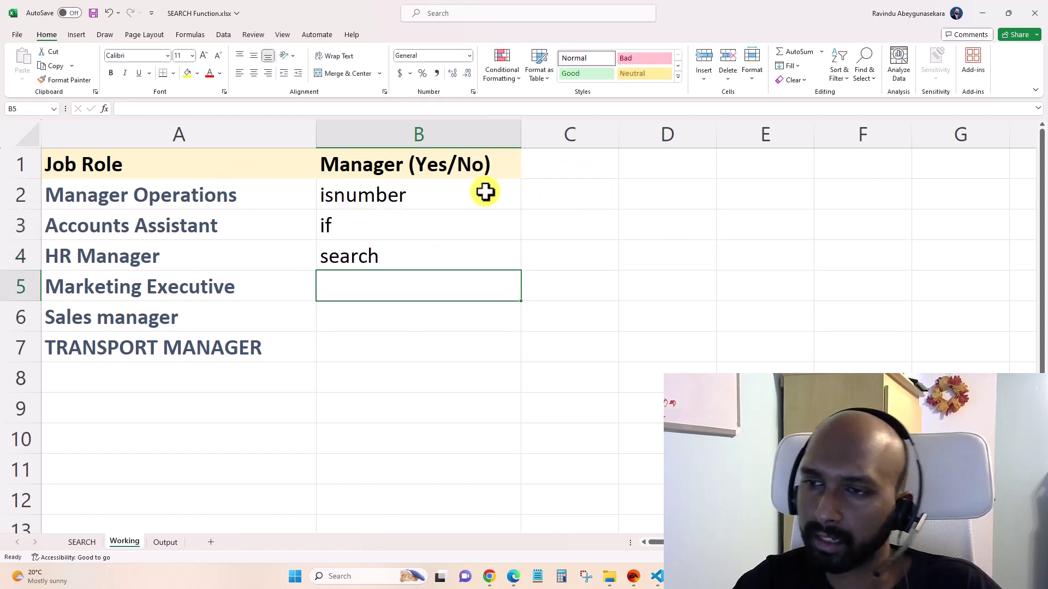
- Clear the function name notes search and if from cells B4 and B3 of the Working sheet
{"action": "key", "text": "Up"}
{"action": "key", "text": "Delete"}
{"action": "key", "text": "Up"}
{"action": "key", "text": "Delete"}
{"action": "key", "text": "End"}
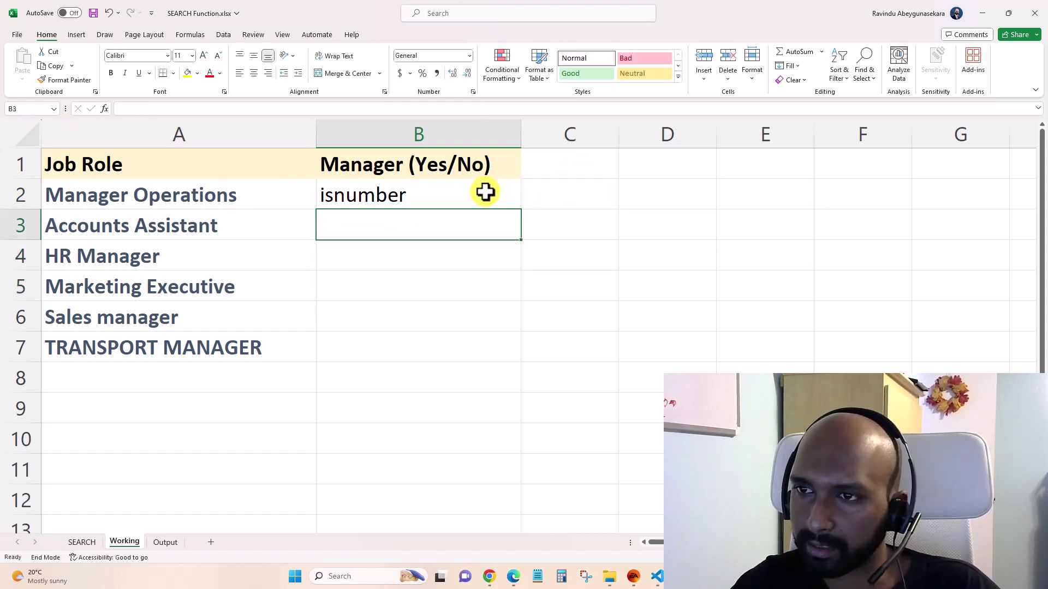
- Replace the note in B2 with the formula =ISNUMBER(A2)
{"action": "key", "text": "Up"}
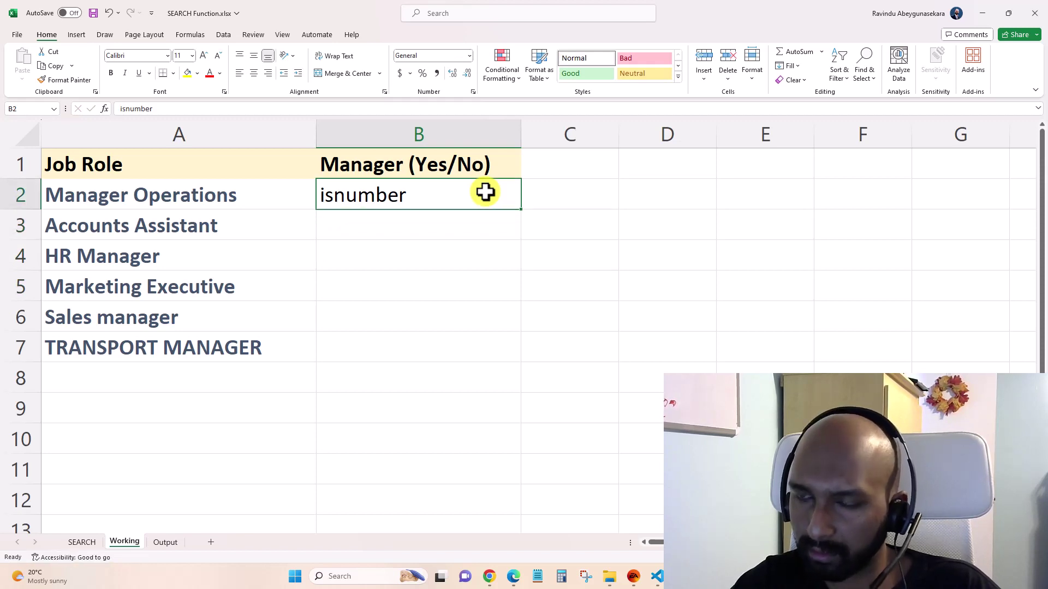
{"action": "type", "text": "i"}
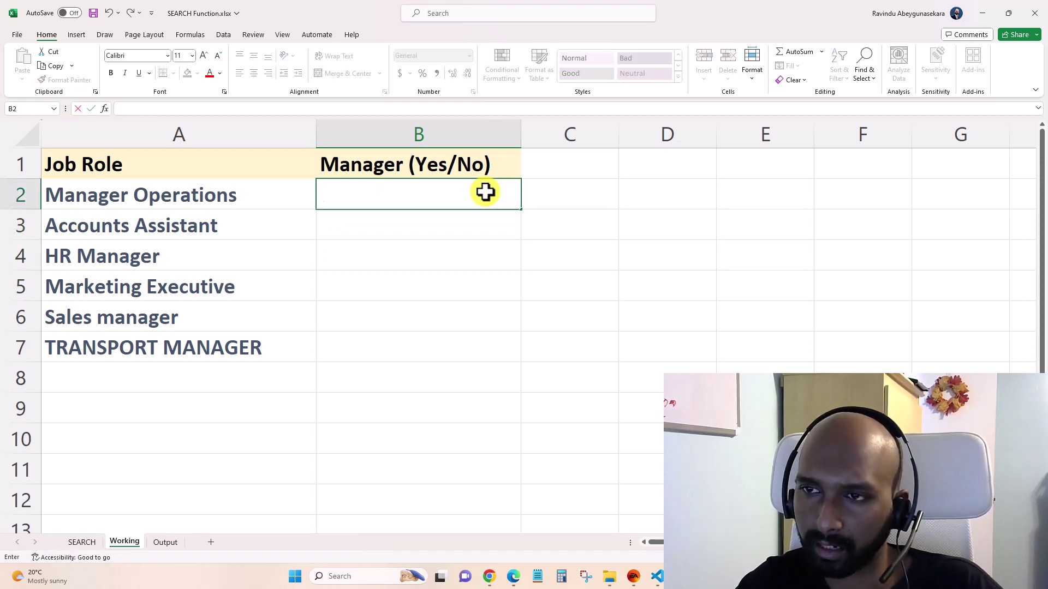
{"action": "type", "text": "=isnum"}
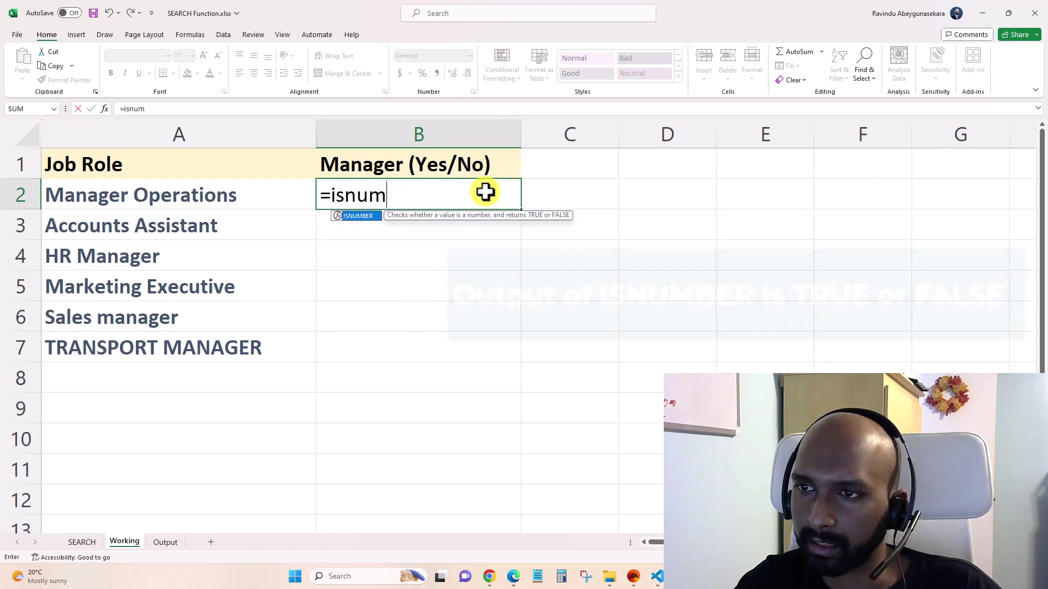
{"action": "key", "text": "Tab"}
{"action": "key", "text": "Left"}
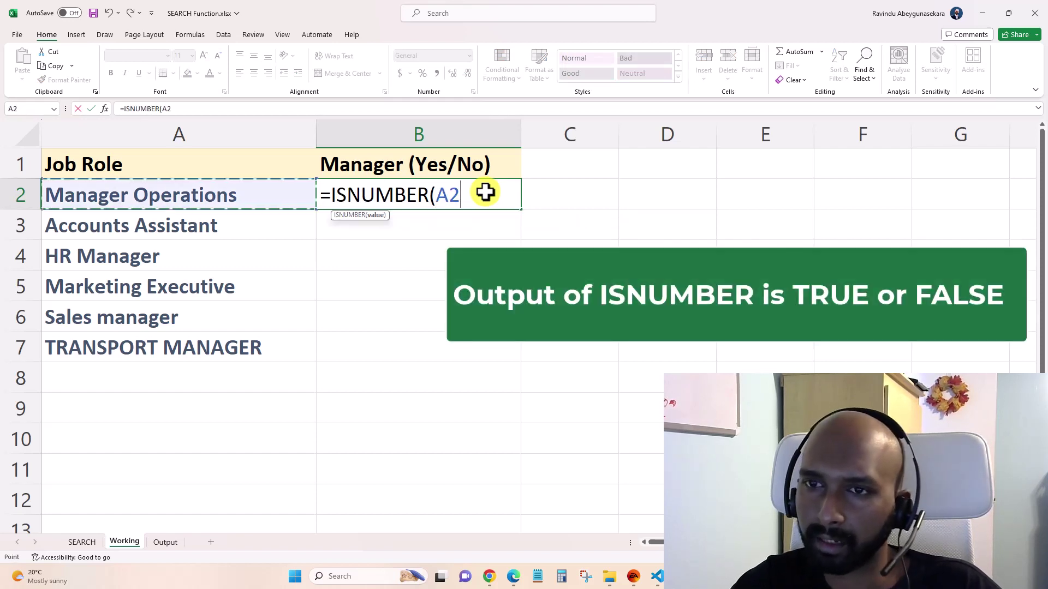
{"action": "key", "text": "Return"}
{"action": "left_click", "coordinate": [486, 192]}
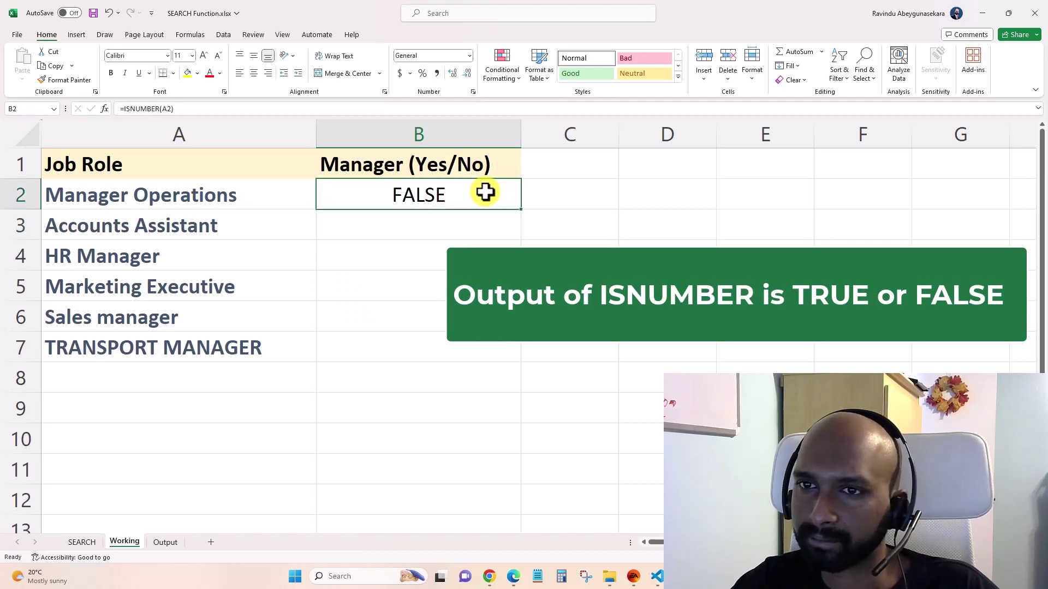
- Test the ISNUMBER formula by entering 1, 5000 and the letter f in A2 one after another
{"action": "key", "text": "Left"}
{"action": "type", "text": "1"}
{"action": "key", "text": "Return"}
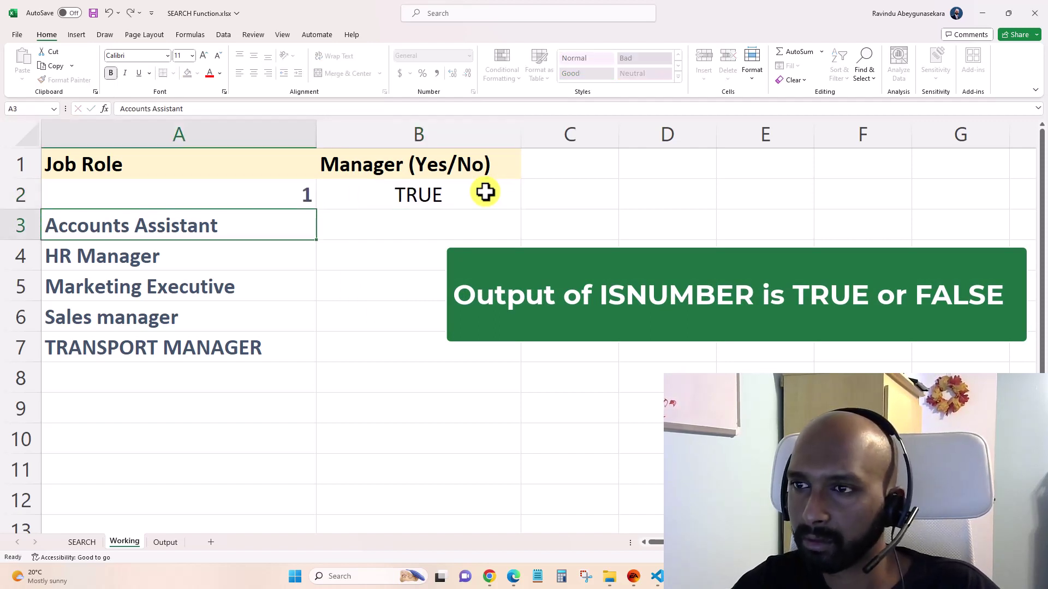
{"action": "left_click", "coordinate": [485, 192]}
{"action": "key", "text": "Left"}
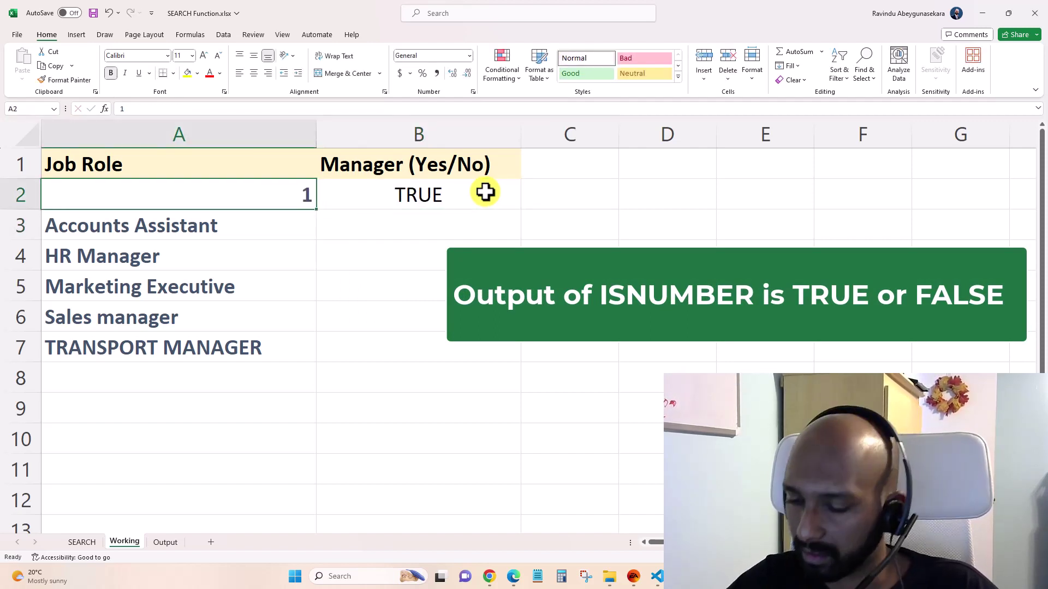
{"action": "type", "text": "5000"}
{"action": "key", "text": "Return"}
{"action": "key", "text": "Up"}
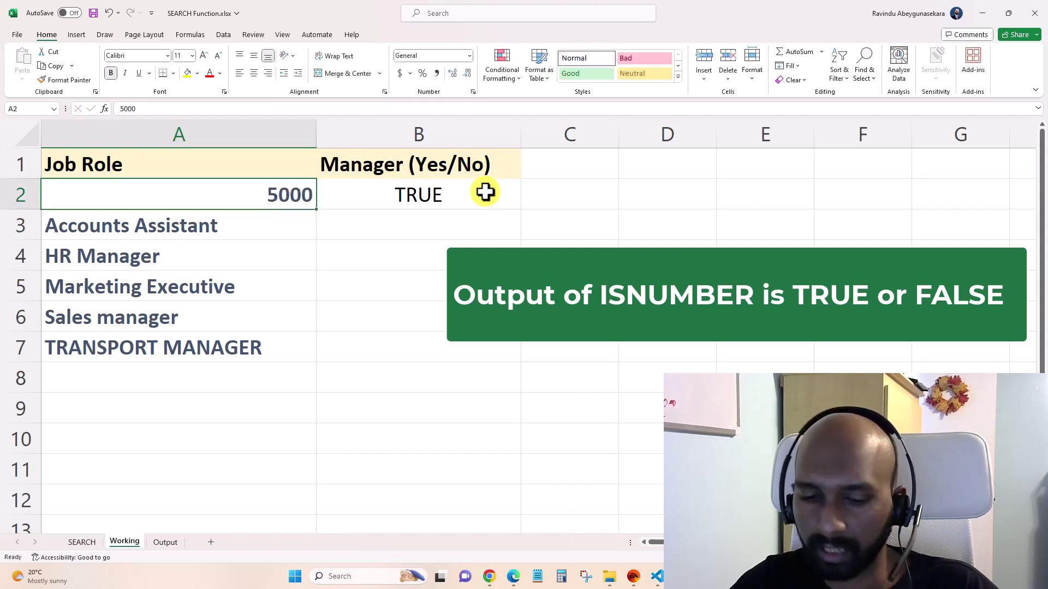
{"action": "type", "text": "f"}
{"action": "key", "text": "Return"}
{"action": "key", "text": "Up"}
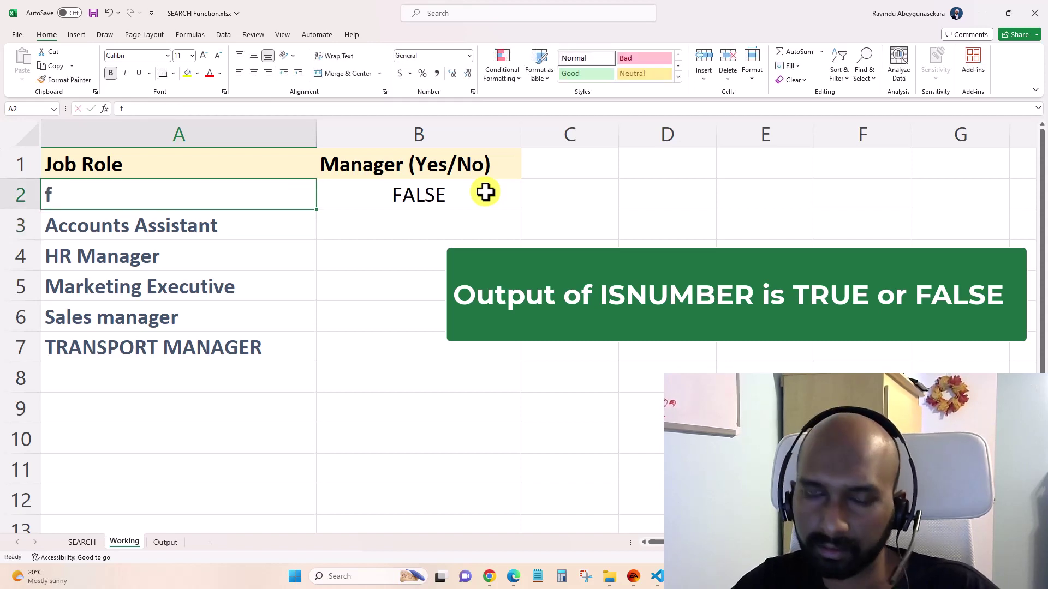
- Undo the three test entries in A2 to restore Manager Operations
{"action": "key", "text": "ctrl+z"}
{"action": "key", "text": "ctrl+z"}
{"action": "key", "text": "ctrl+z"}
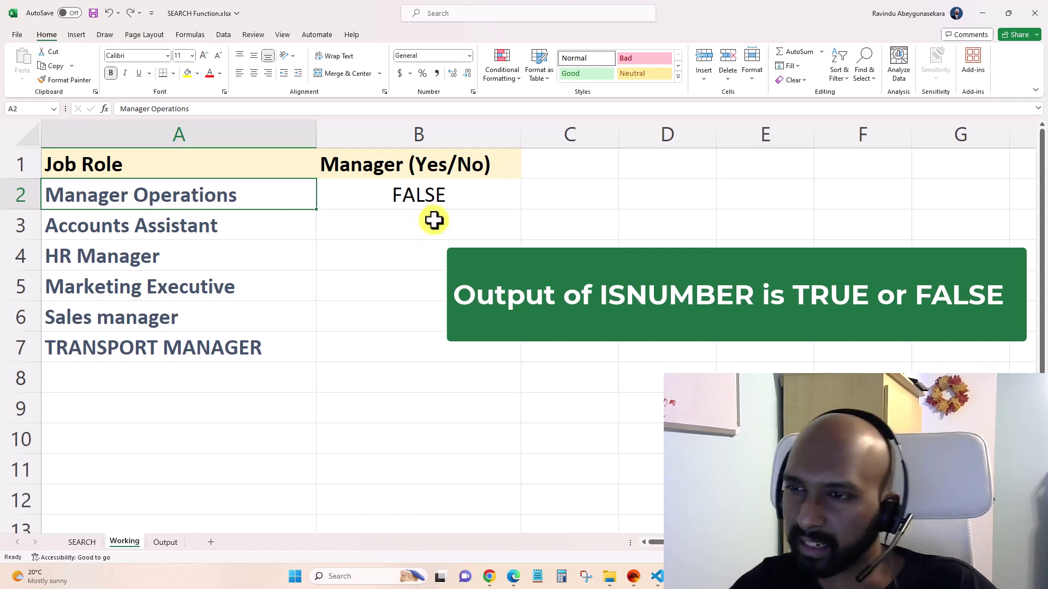
- Draft the IF syntax in B2 as =if(test,true value,false value) in place of the ISNUMBER formula
{"action": "left_click", "coordinate": [460, 187]}
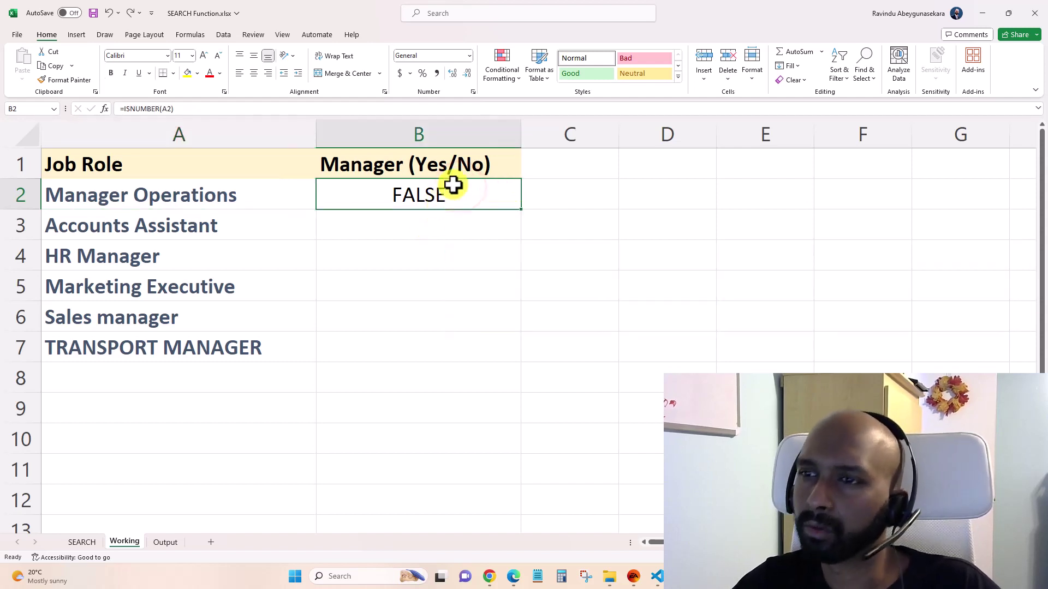
{"action": "left_click", "coordinate": [483, 191]}
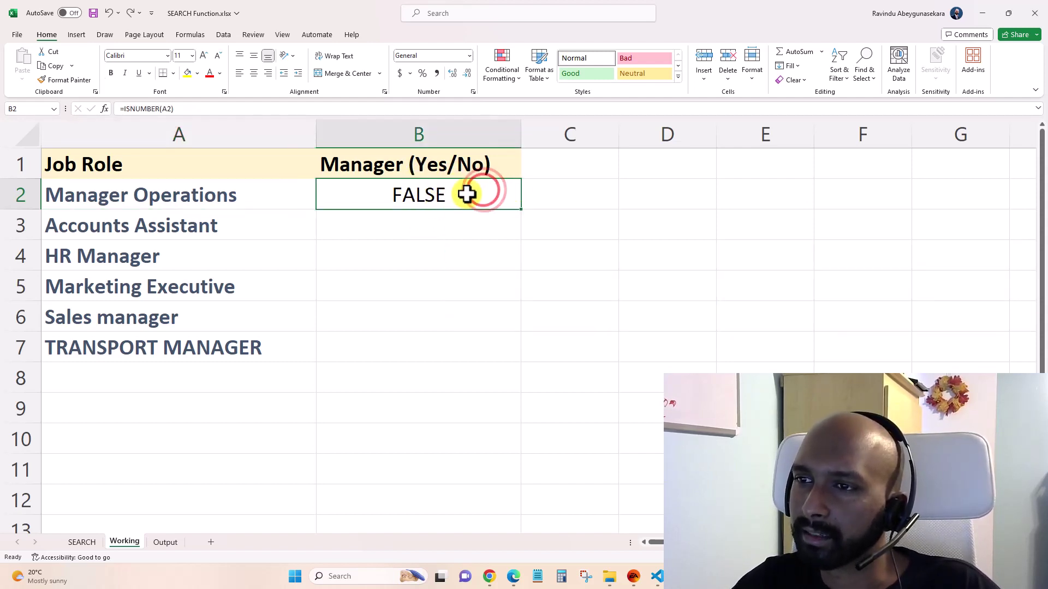
{"action": "double_click", "coordinate": [466, 195]}
{"action": "left_click_drag", "start_coordinate": [463, 194], "coordinate": [413, 180]}
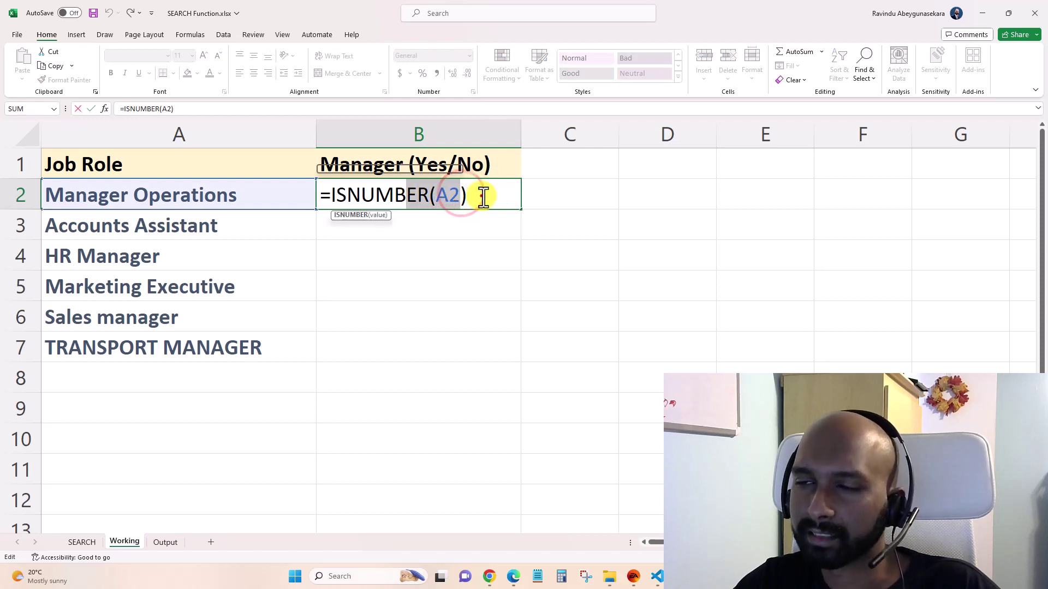
{"action": "left_click_drag", "start_coordinate": [480, 195], "coordinate": [333, 188]}
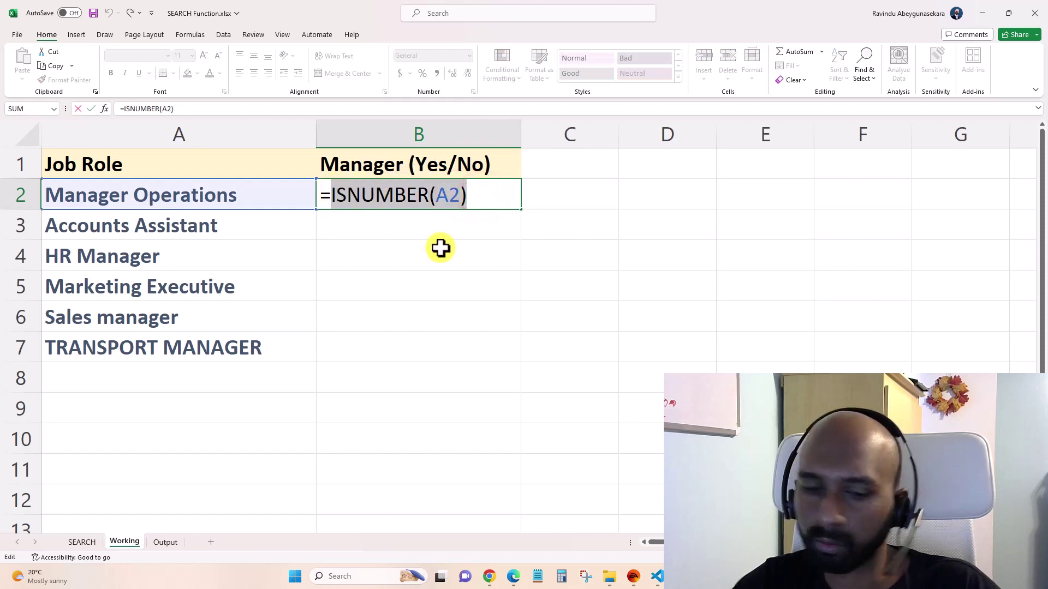
{"action": "type", "text": "if("}
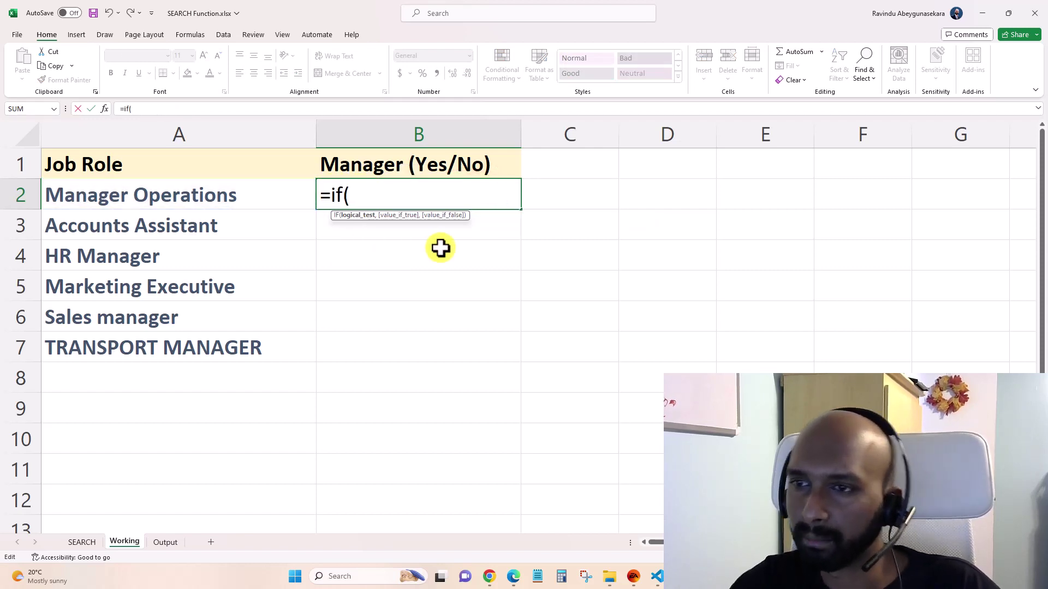
{"action": "type", "text": "te"}
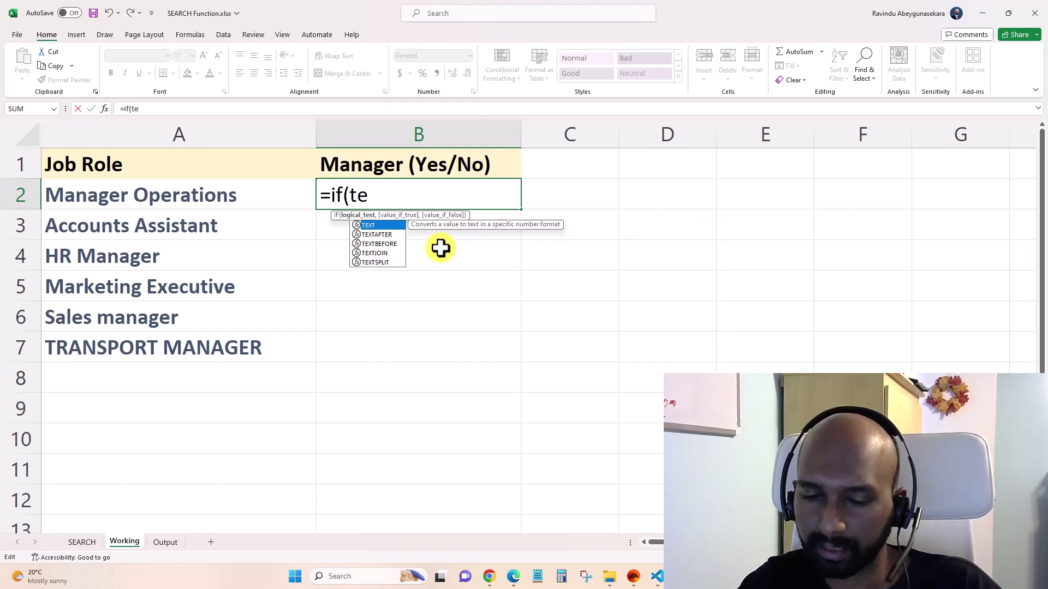
{"action": "key", "text": "BackSpace"}
{"action": "type", "text": "est,"}
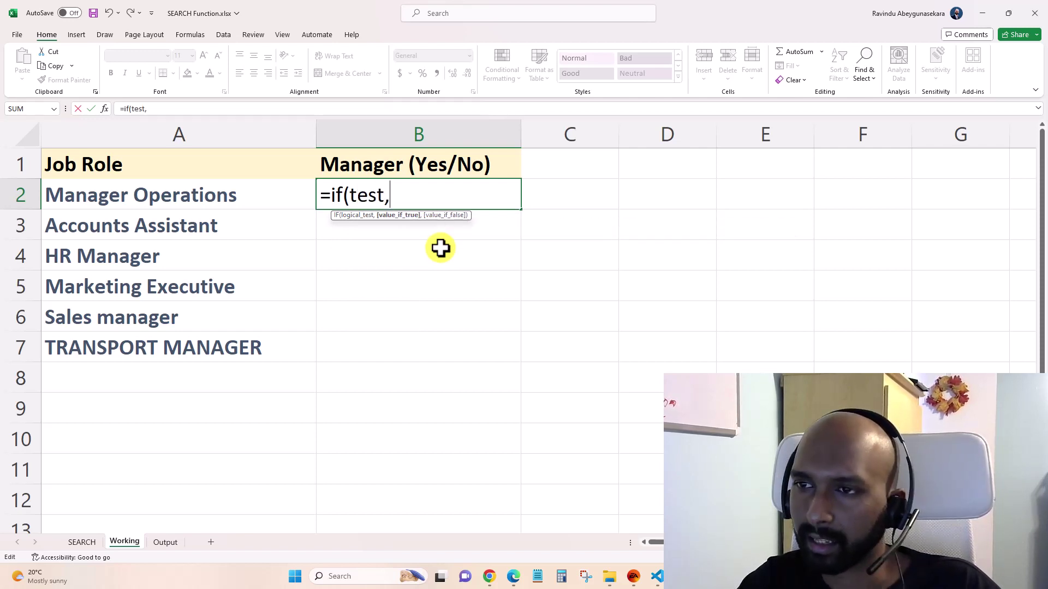
{"action": "type", "text": "true"}
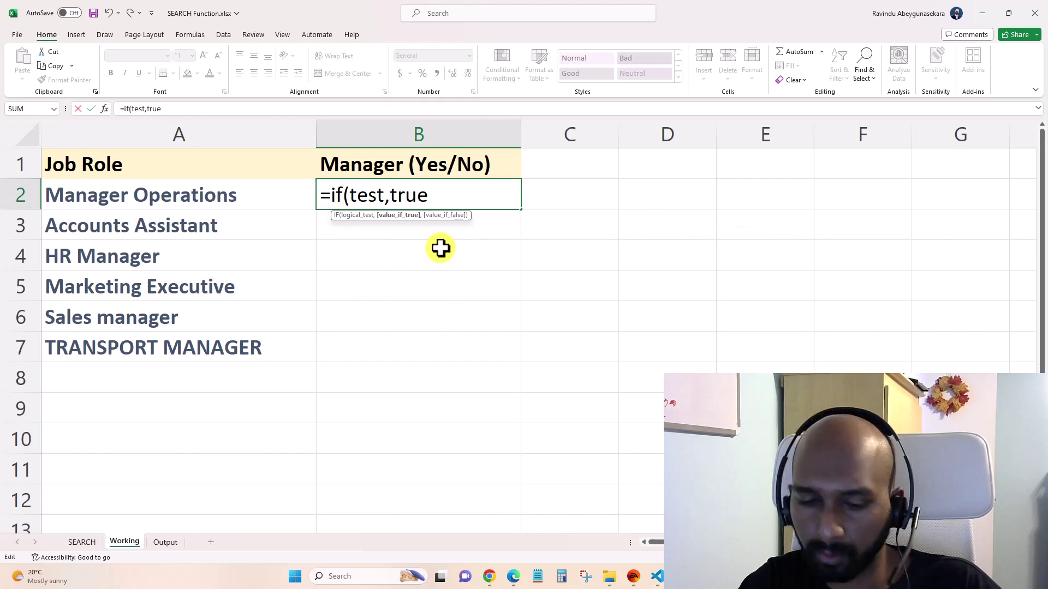
{"action": "type", "text": " value,false value"}
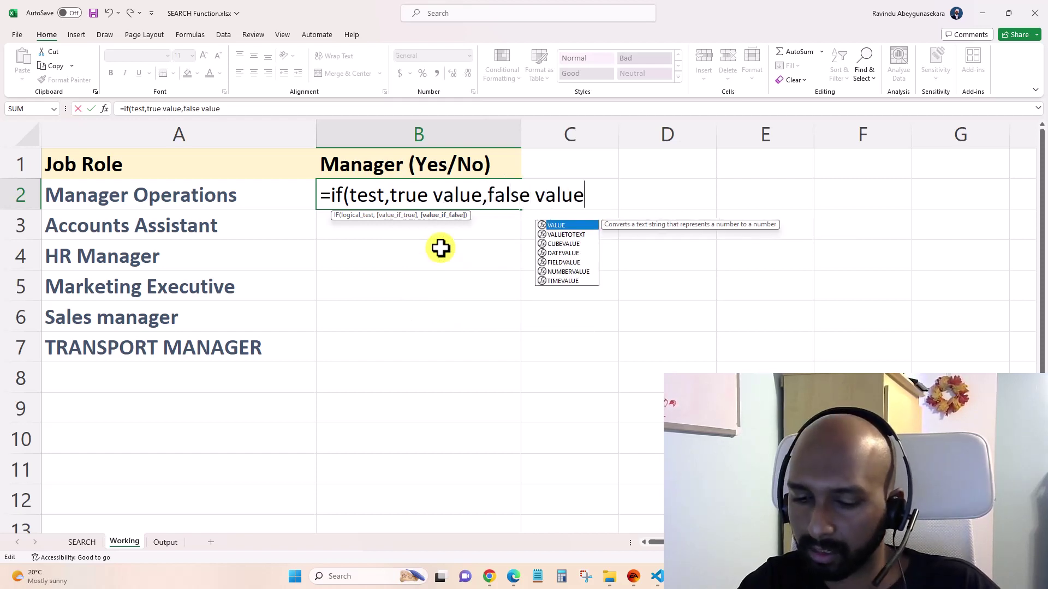
{"action": "type", "text": ")"}
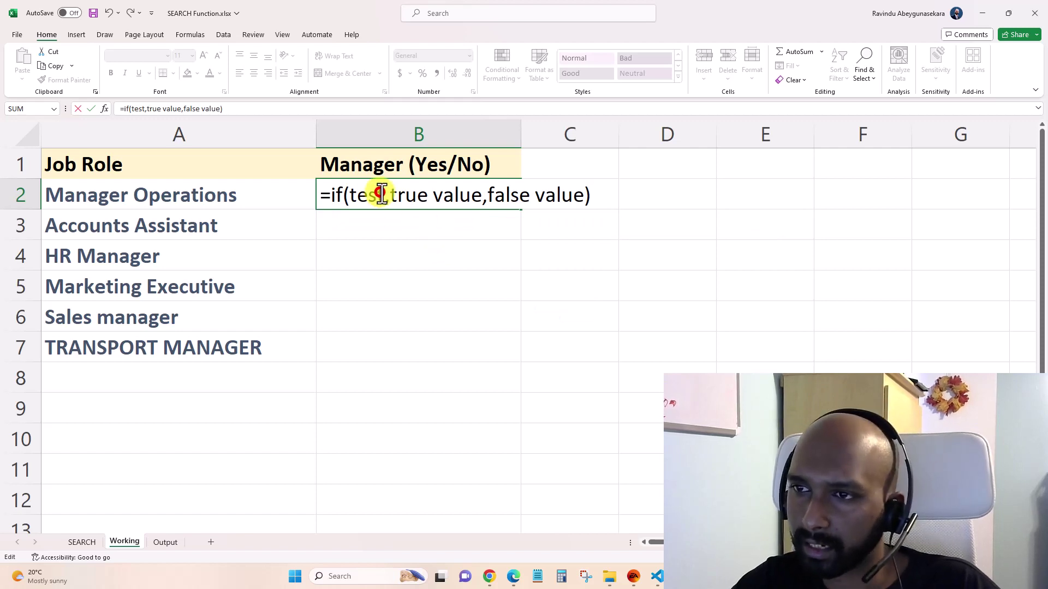
- Examine the test, true value and false value arguments of the draft IF formula, and discard the draft
{"action": "left_click_drag", "start_coordinate": [385, 195], "coordinate": [350, 195]}
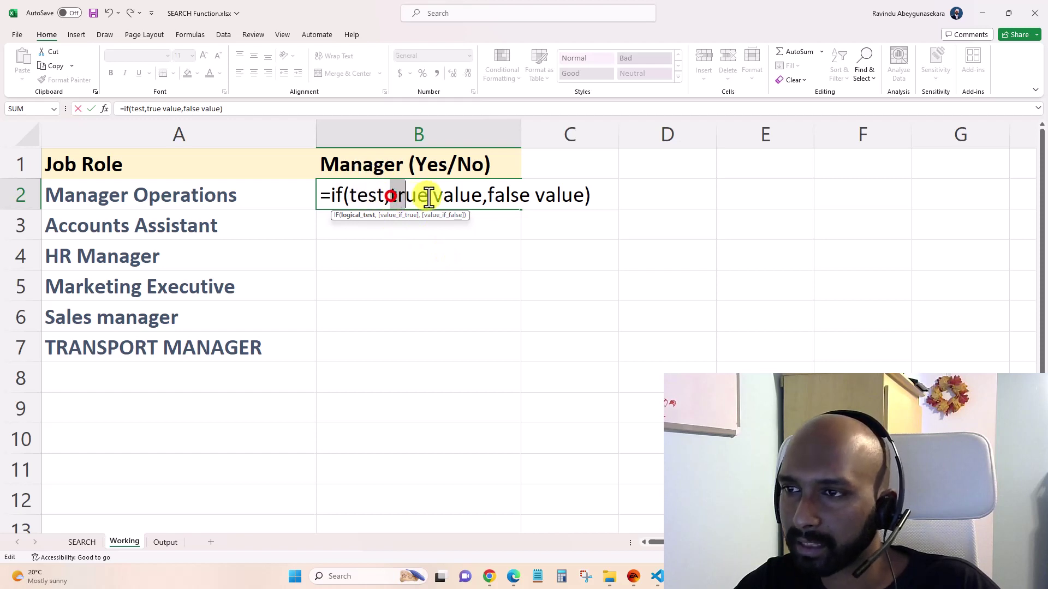
{"action": "left_click", "coordinate": [391, 196]}
{"action": "left_click_drag", "start_coordinate": [487, 195], "coordinate": [574, 198]}
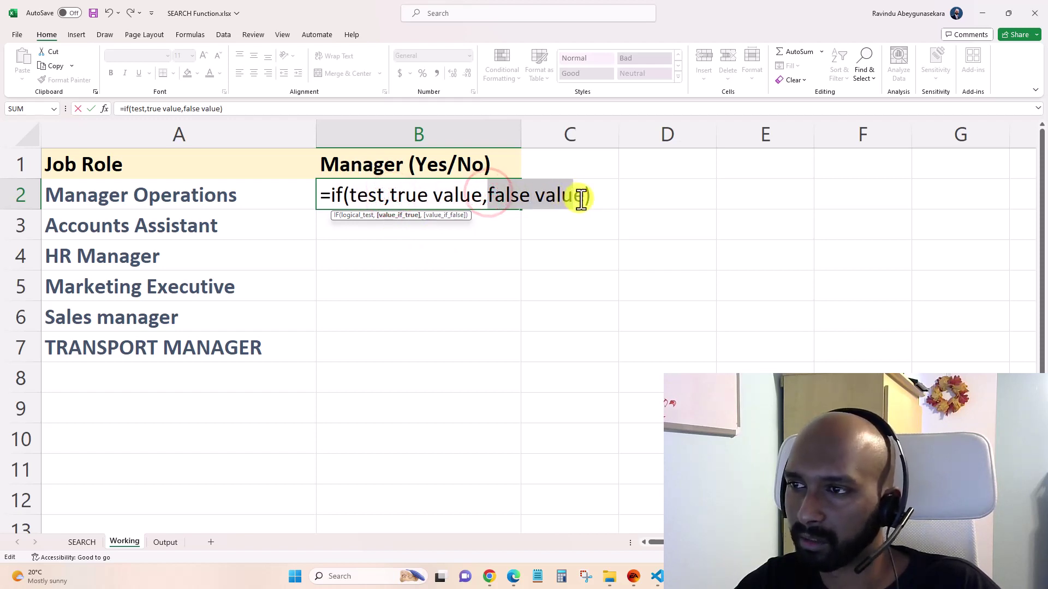
{"action": "left_click_drag", "start_coordinate": [388, 195], "coordinate": [585, 200]}
{"action": "key", "text": "Escape"}
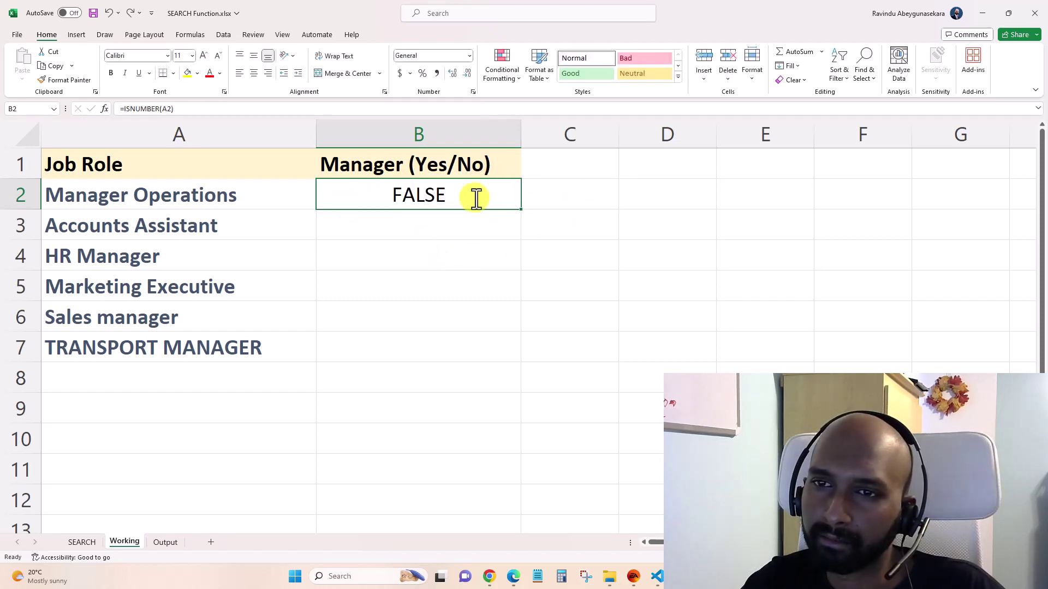
{"action": "type", "text": "=if"}
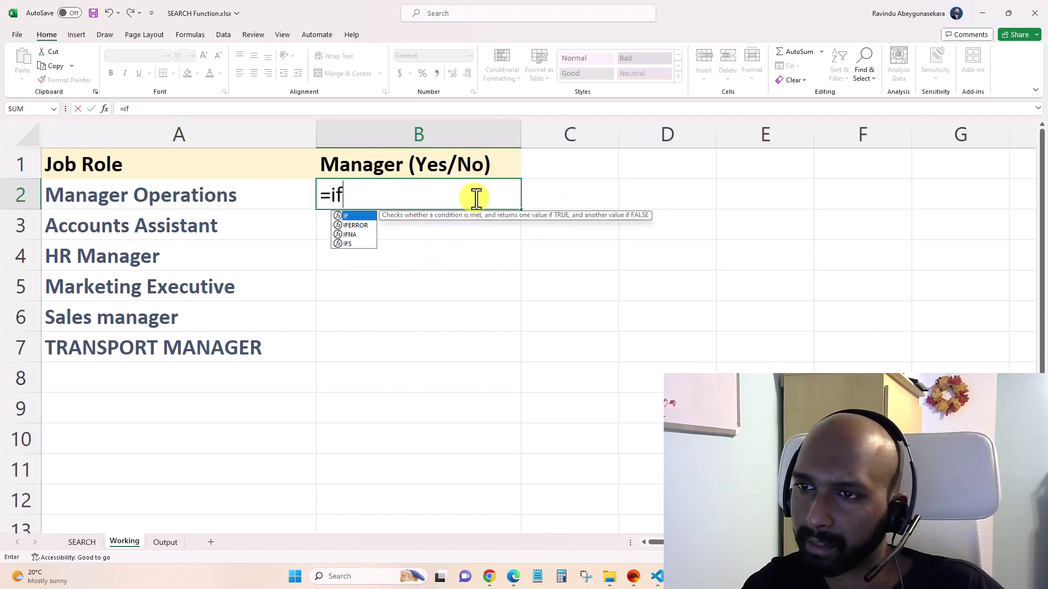
{"action": "key", "text": "Tab"}
{"action": "type", "text": "isnum"}
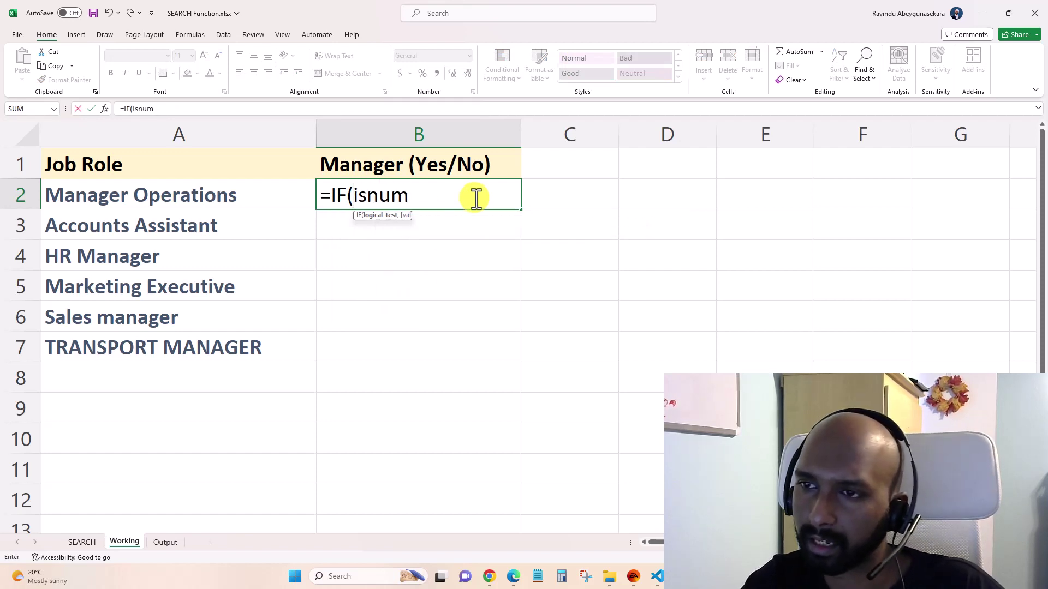
{"action": "key", "text": "Tab"}
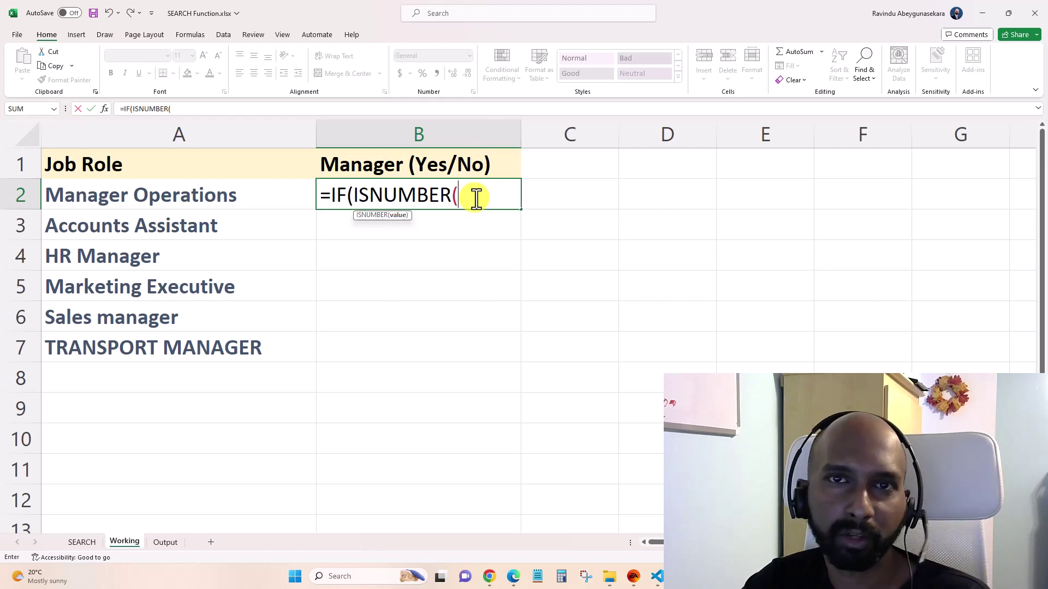
{"action": "key", "text": "Escape"}
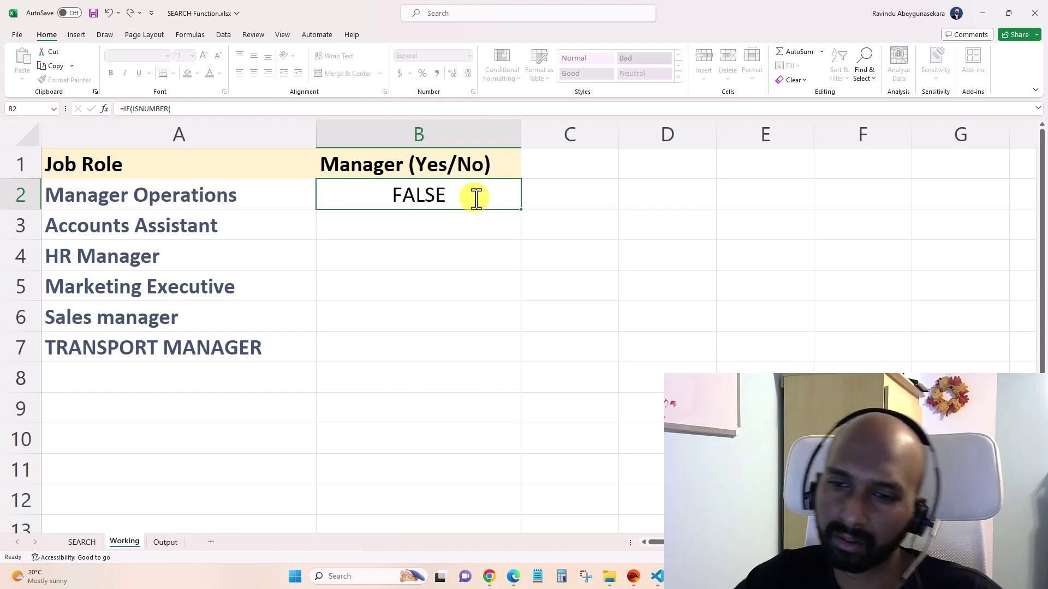
- Change the find text of the SEARCH formula in B1 of the SEARCH sheet to "p"
{"action": "left_click", "coordinate": [82, 542]}
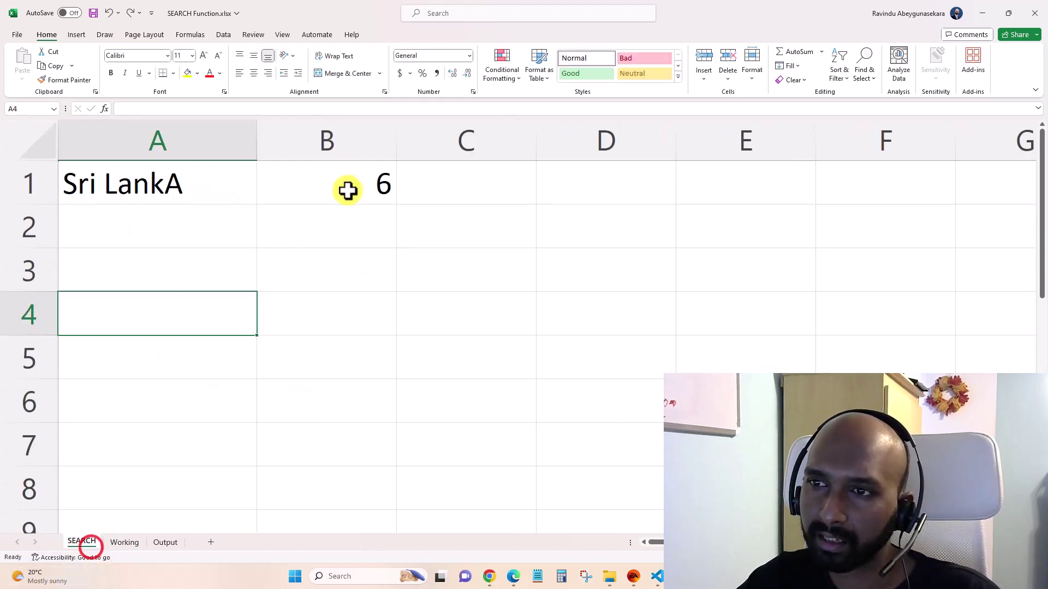
{"action": "left_click", "coordinate": [343, 189]}
{"action": "double_click", "coordinate": [346, 203]}
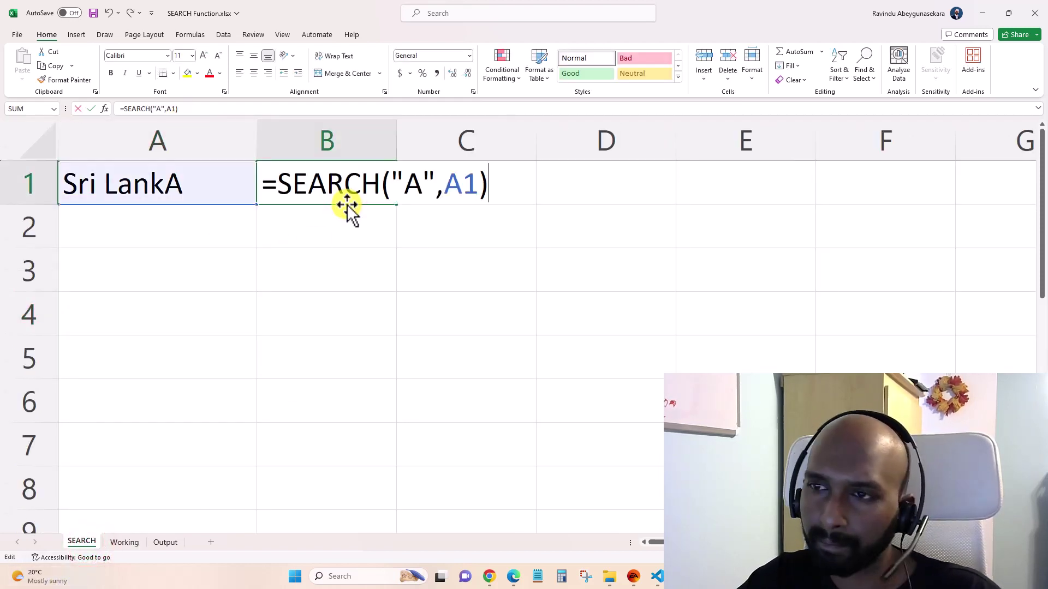
{"action": "double_click", "coordinate": [415, 187]}
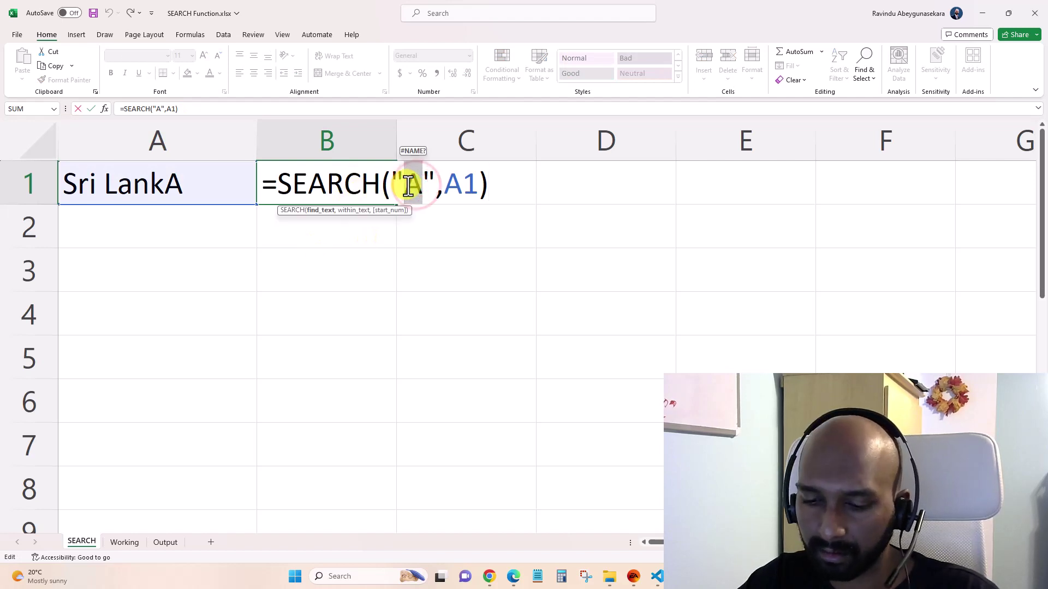
{"action": "type", "text": "p"}
{"action": "key", "text": "Return"}
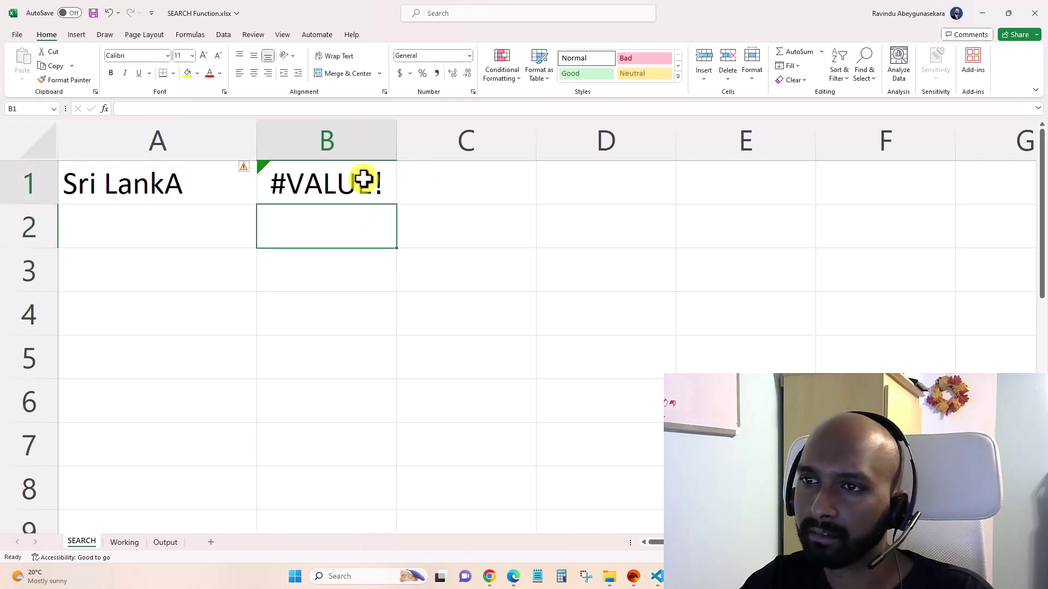
{"action": "left_click", "coordinate": [361, 180]}
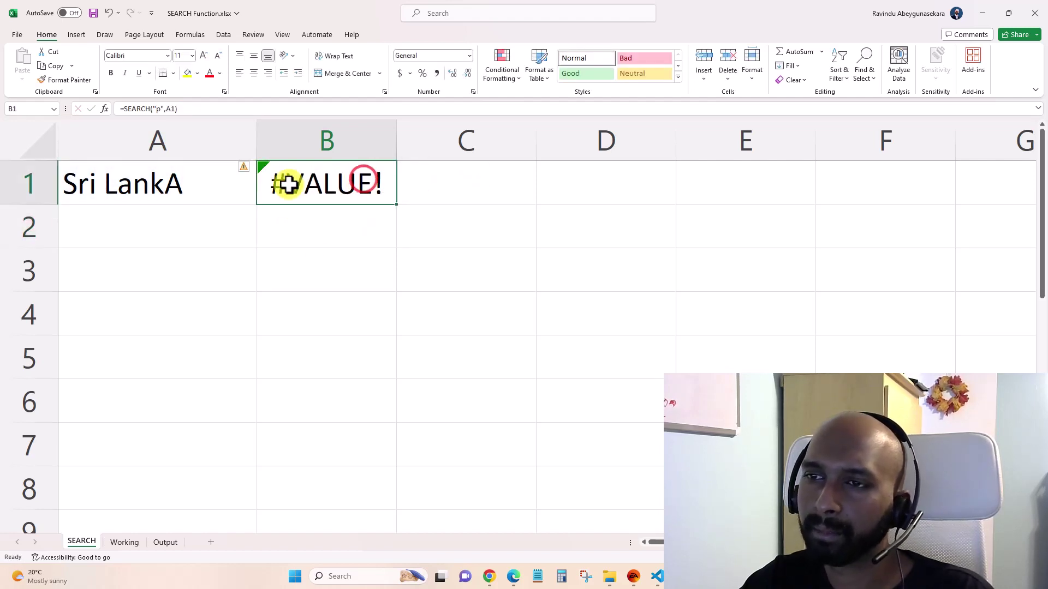
- Change the find text of the SEARCH formula in B1 to "l"
{"action": "left_click", "coordinate": [329, 222]}
{"action": "left_click", "coordinate": [330, 184]}
{"action": "double_click", "coordinate": [158, 109]}
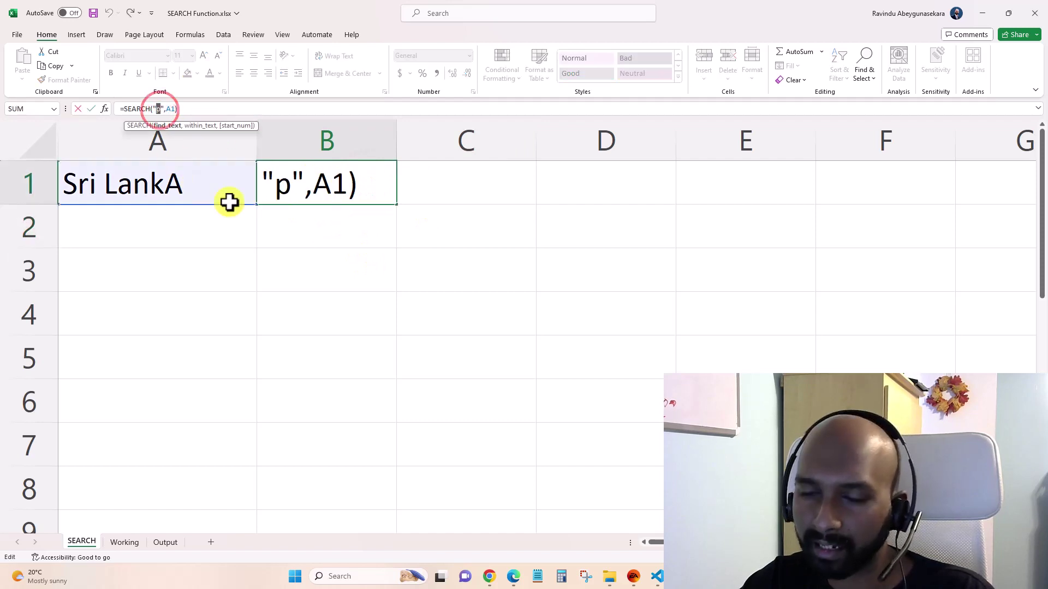
{"action": "key", "text": "BackSpace"}
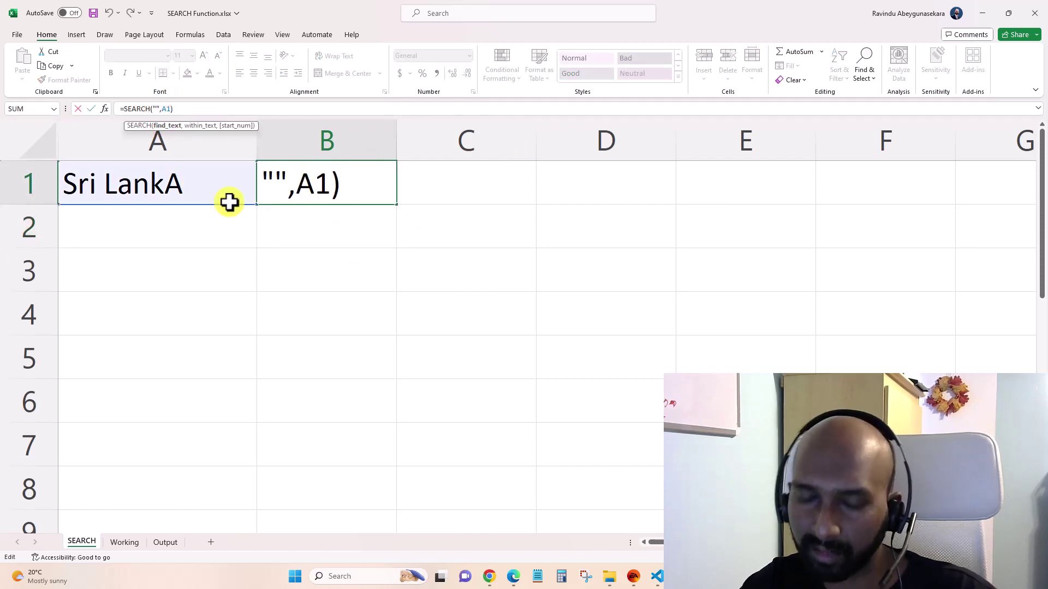
{"action": "type", "text": "l"}
{"action": "key", "text": "Return"}
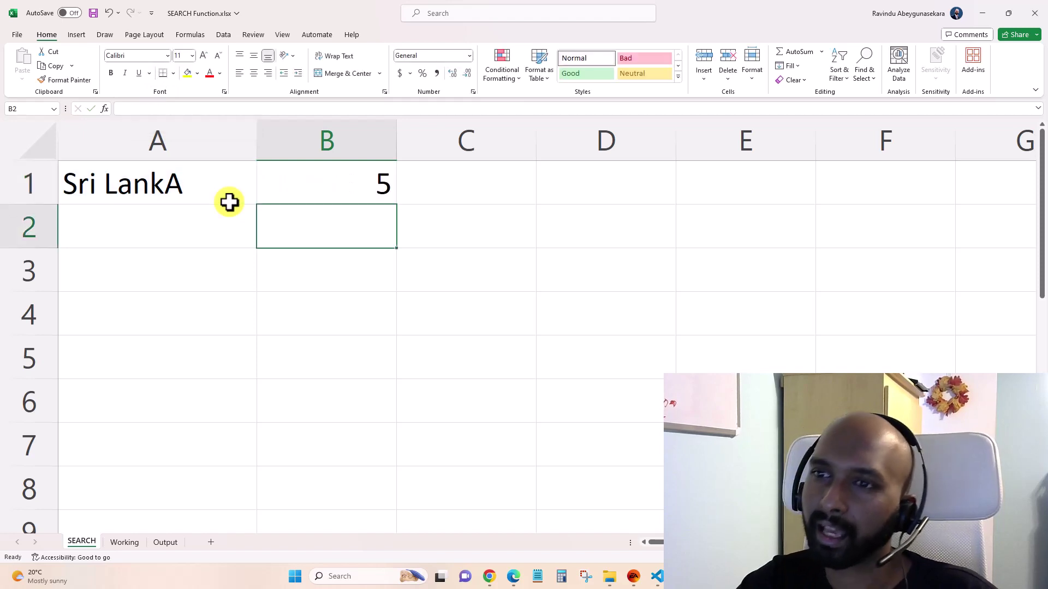
- Set the find text of the SEARCH formula in B1 to "z" and reselect the cell
{"action": "left_click", "coordinate": [343, 188]}
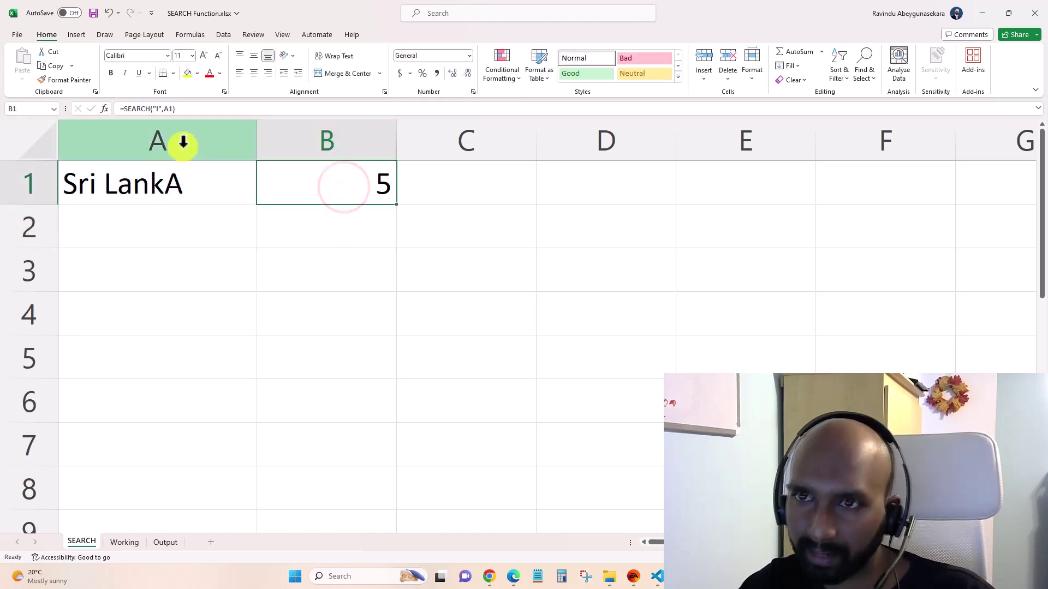
{"action": "left_click", "coordinate": [157, 109]}
{"action": "key", "text": "BackSpace"}
{"action": "type", "text": "z"}
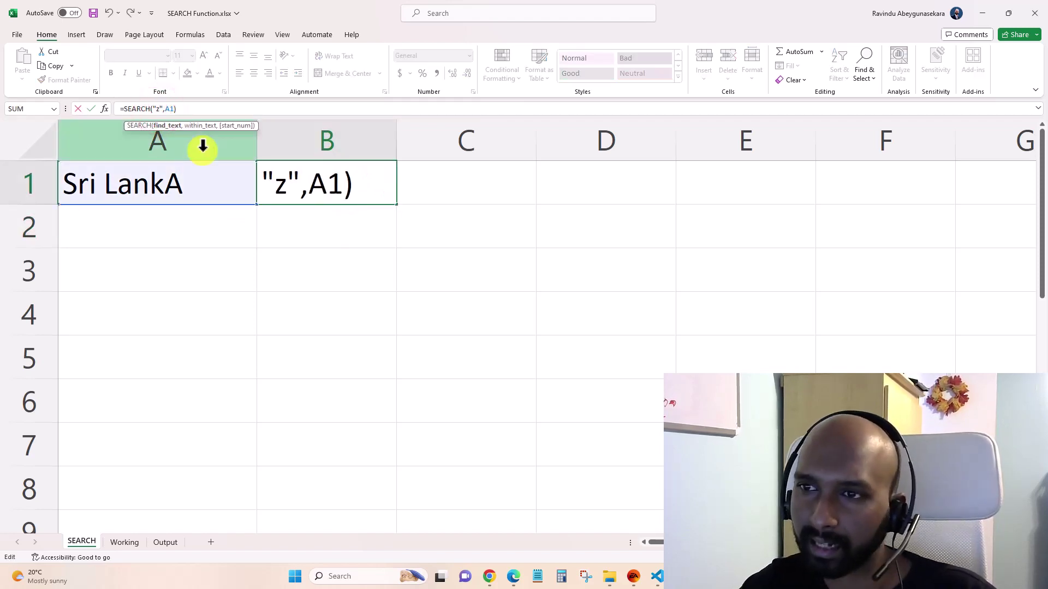
{"action": "key", "text": "Return"}
{"action": "left_click", "coordinate": [334, 190]}
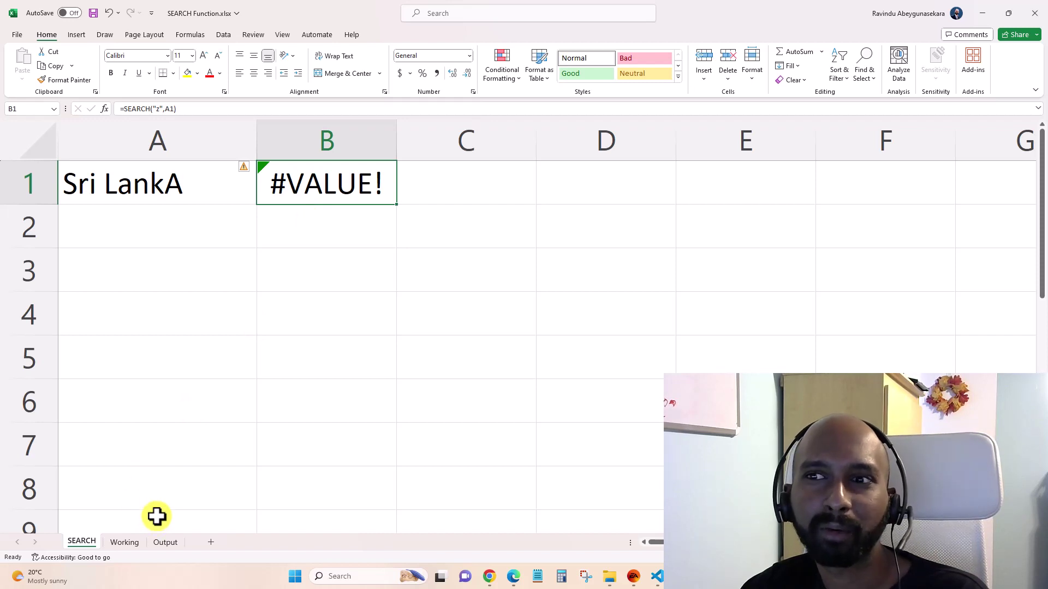
- On the Working sheet, replace the formula in B2 with the opening of a nested formula, =IF(ISNUMBER(SEARCH(
{"action": "left_click", "coordinate": [125, 542]}
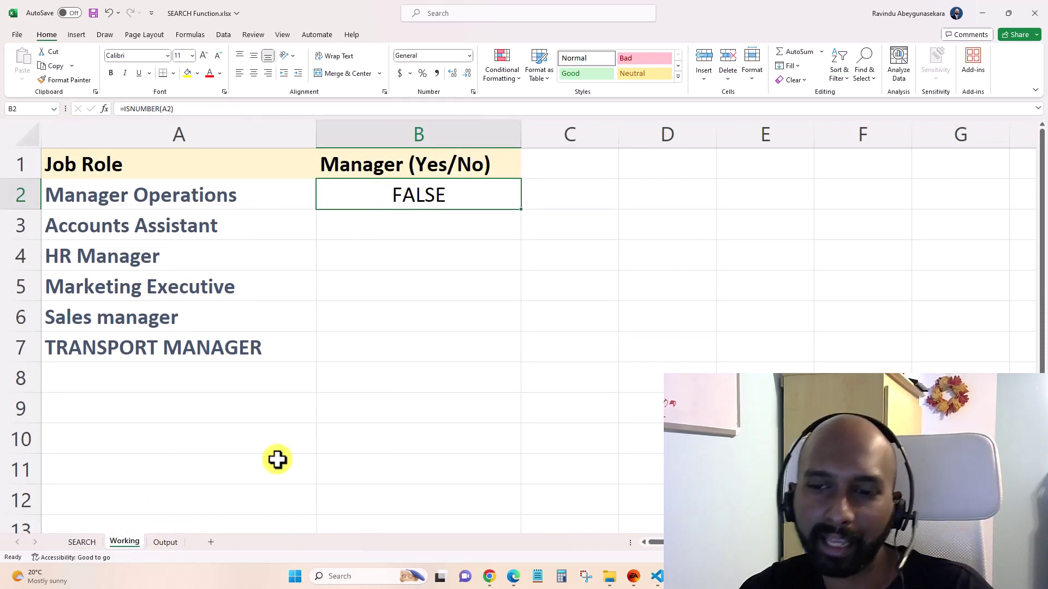
{"action": "left_click", "coordinate": [167, 541]}
{"action": "left_click", "coordinate": [141, 541]}
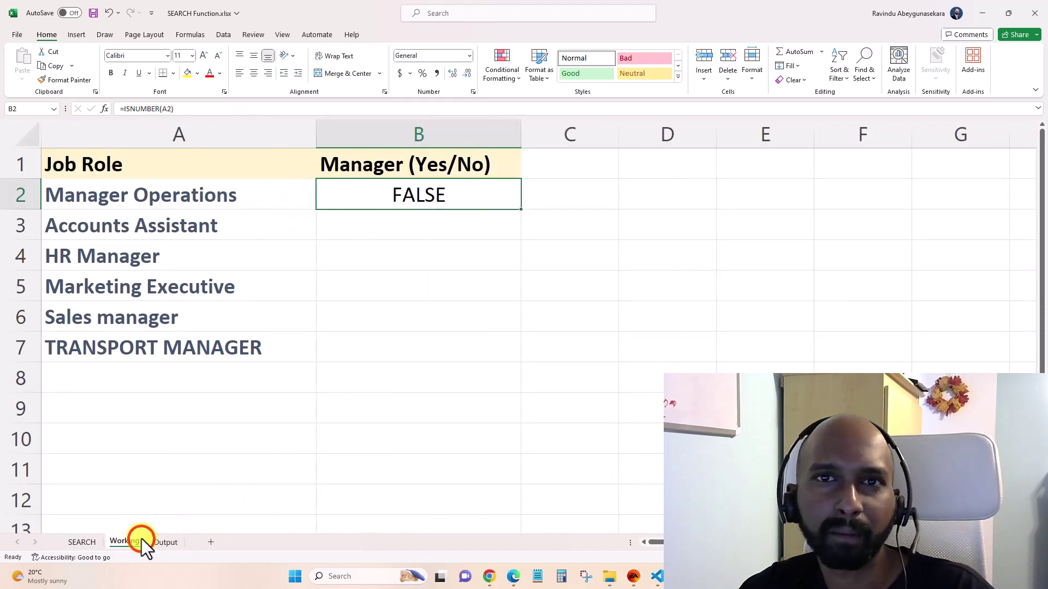
{"action": "double_click", "coordinate": [393, 206]}
{"action": "left_click", "coordinate": [481, 194]}
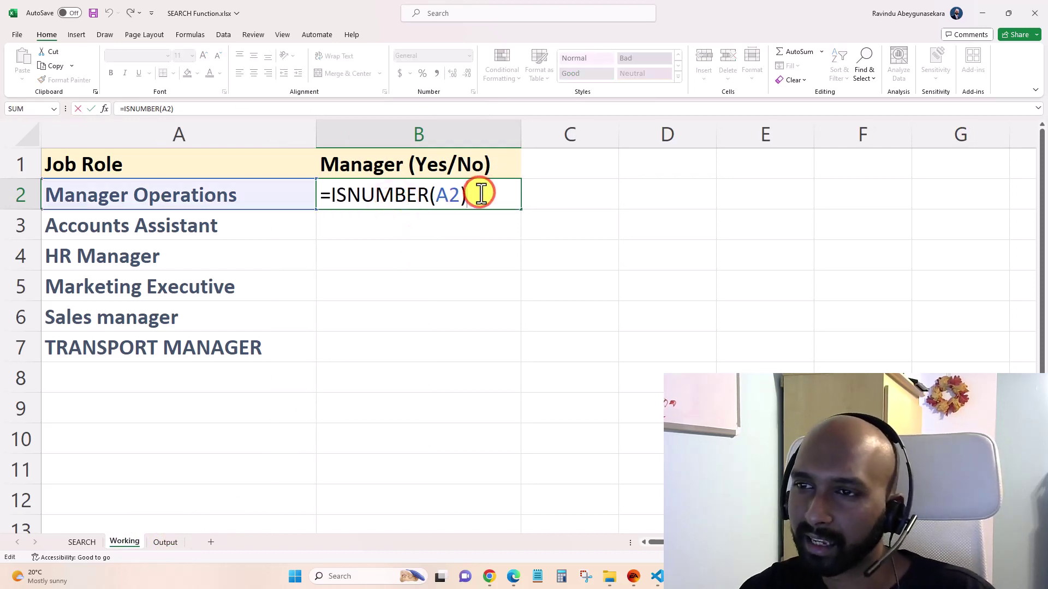
{"action": "left_click_drag", "start_coordinate": [481, 194], "coordinate": [331, 195]}
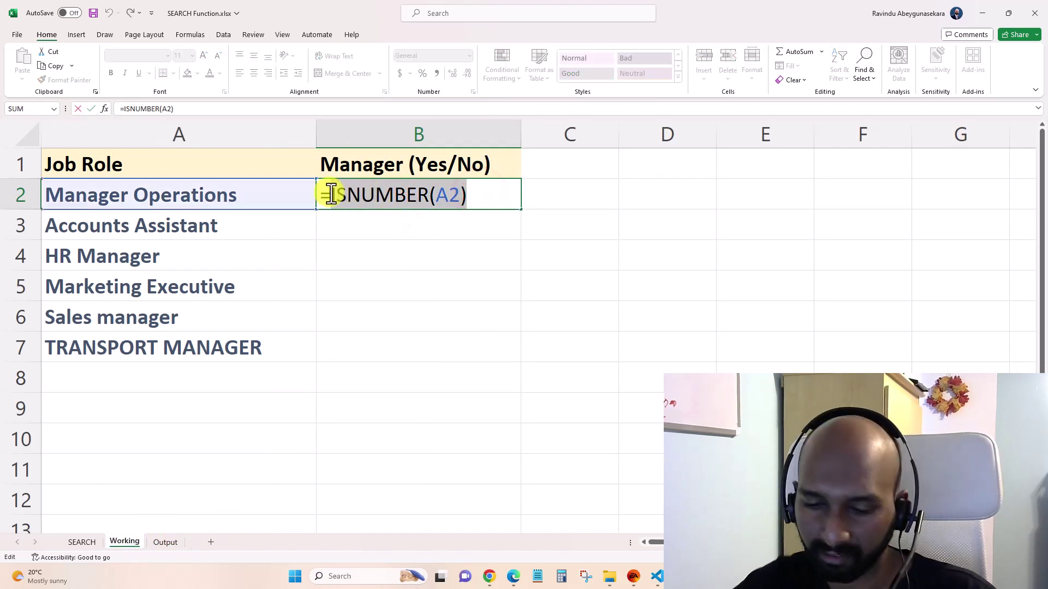
{"action": "type", "text": "=IF("}
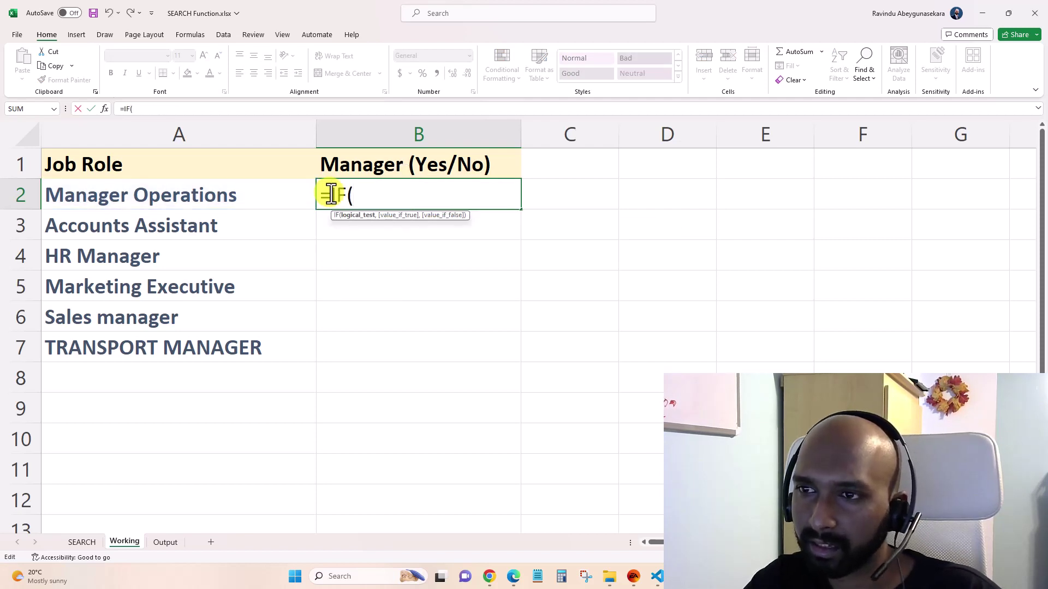
{"action": "type", "text": "isnum"}
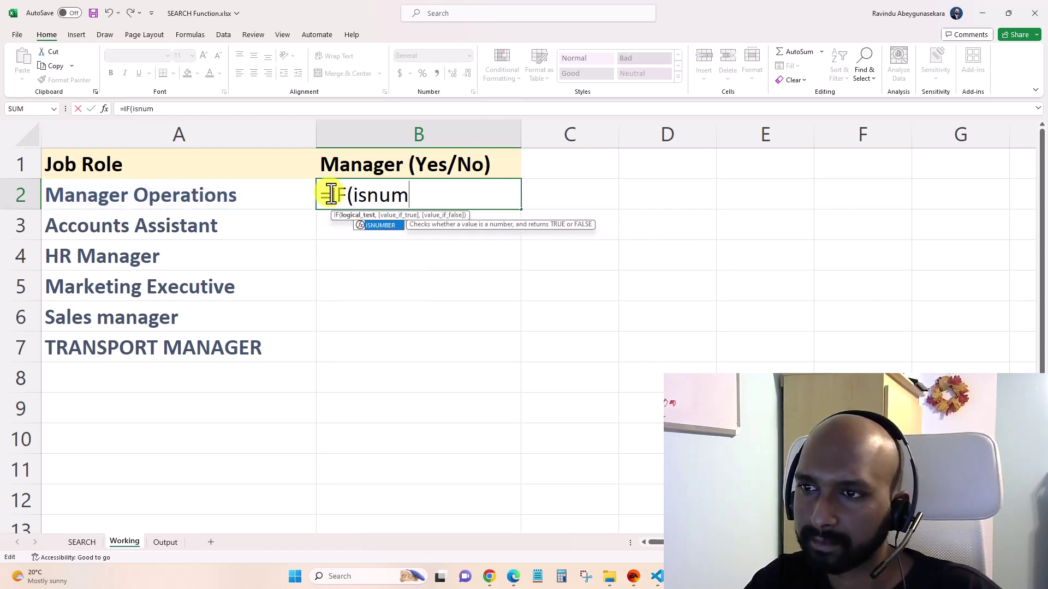
{"action": "key", "text": "Tab"}
{"action": "type", "text": "sear"}
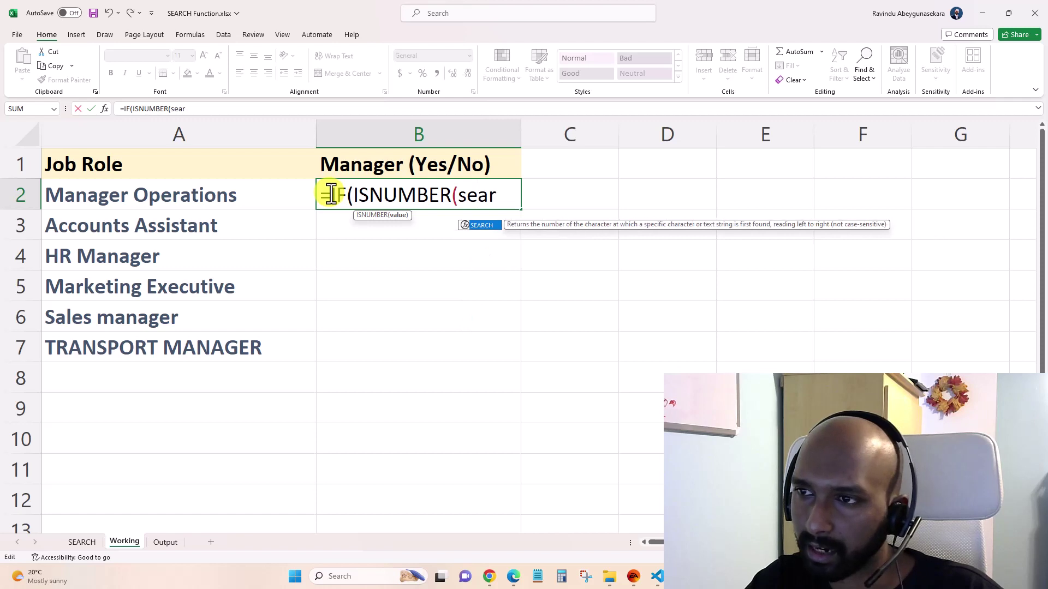
{"action": "key", "text": "Tab"}
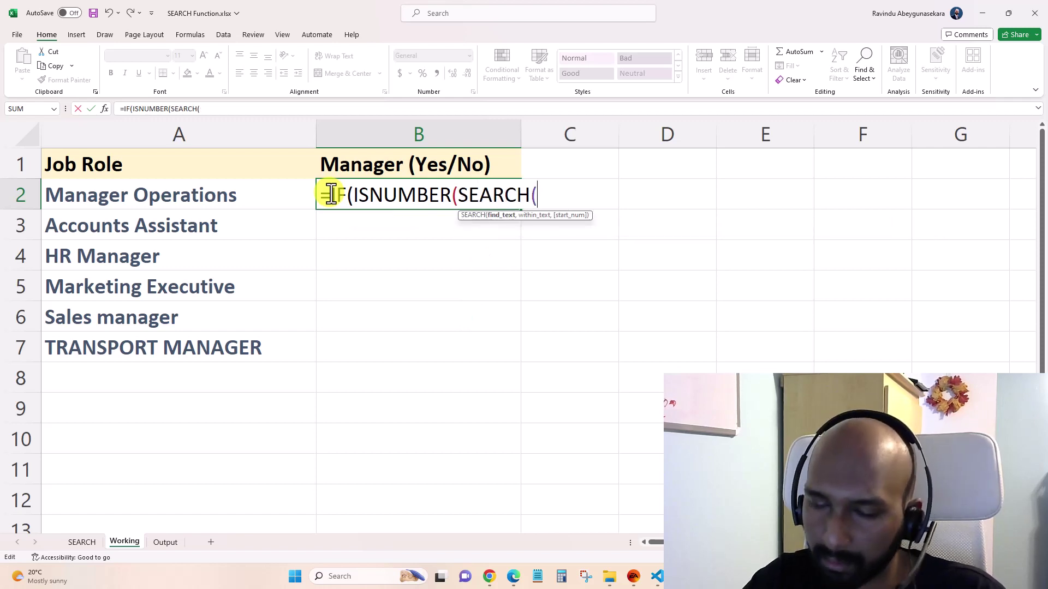
- Complete the logical test in B2 by searching for "manager" within A2 and closing the SEARCH and ISNUMBER functions
{"action": "type", "text": "\"mam"}
{"action": "key", "text": "BackSpace"}
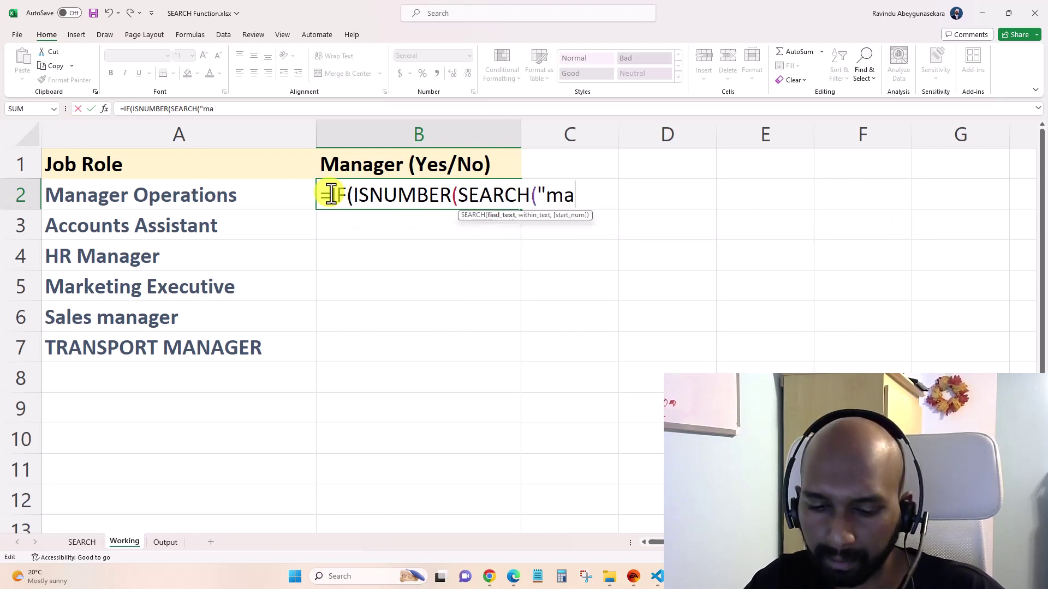
{"action": "type", "text": "nager"}
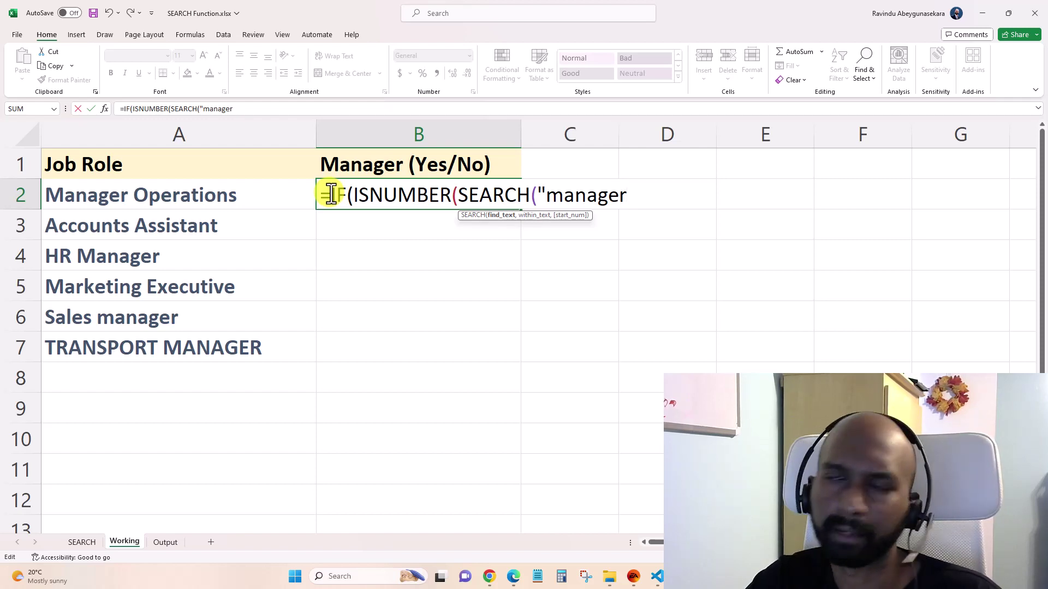
{"action": "type", "text": "\","}
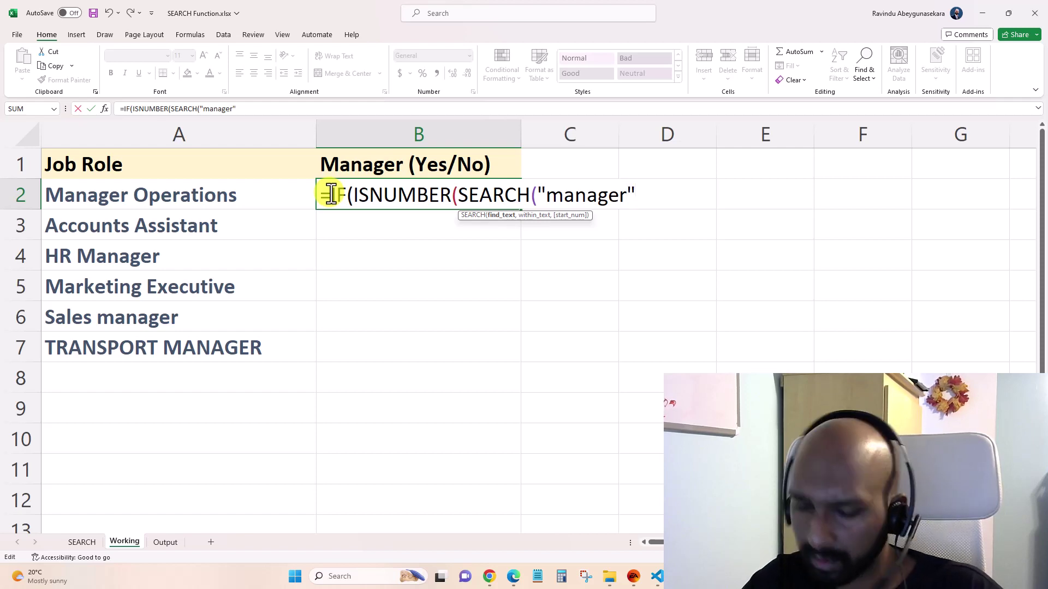
{"action": "left_click", "coordinate": [145, 194]}
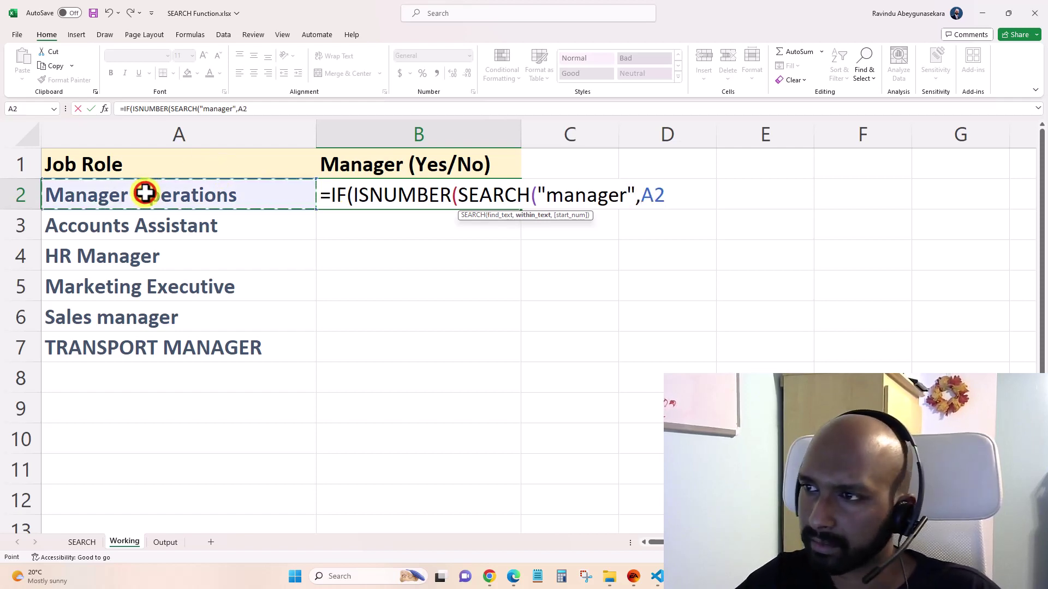
{"action": "type", "text": ")"}
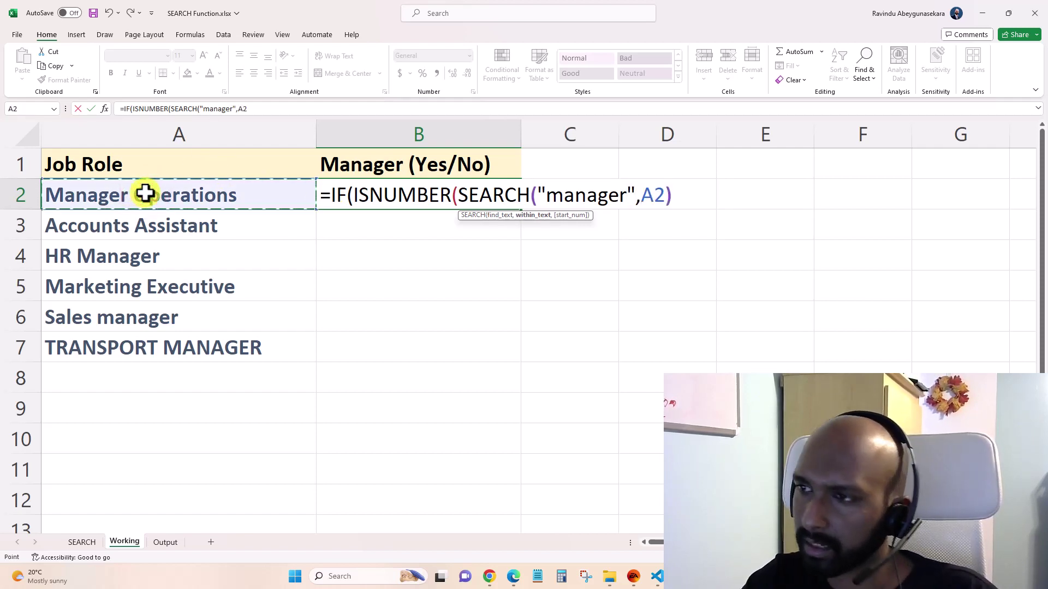
{"action": "type", "text": ")"}
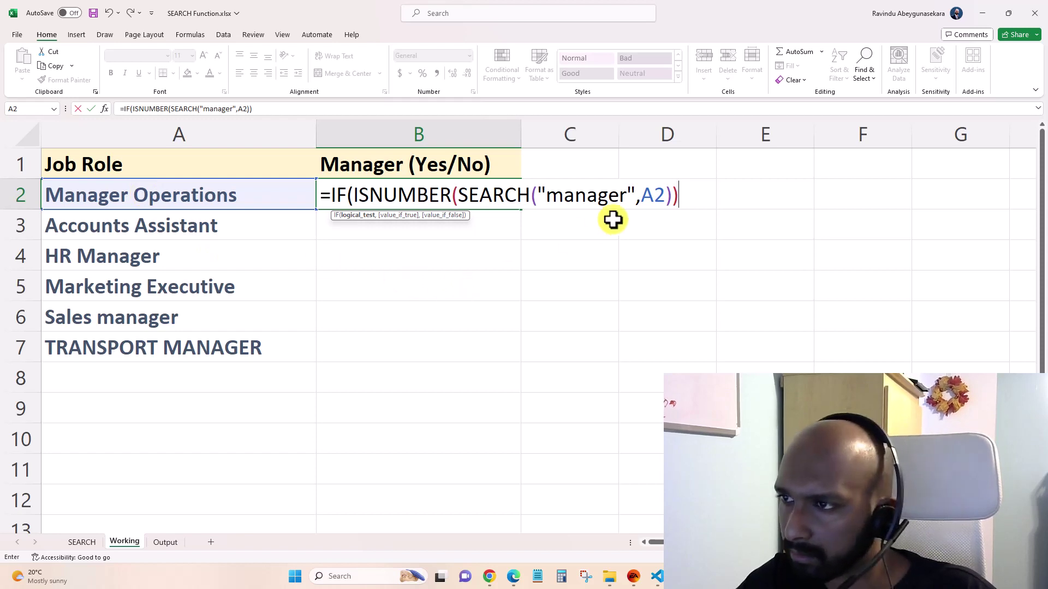
- Finish the IF formula in B2 with "Yes" as the true value and "No" as the false value
{"action": "type", "text": ","}
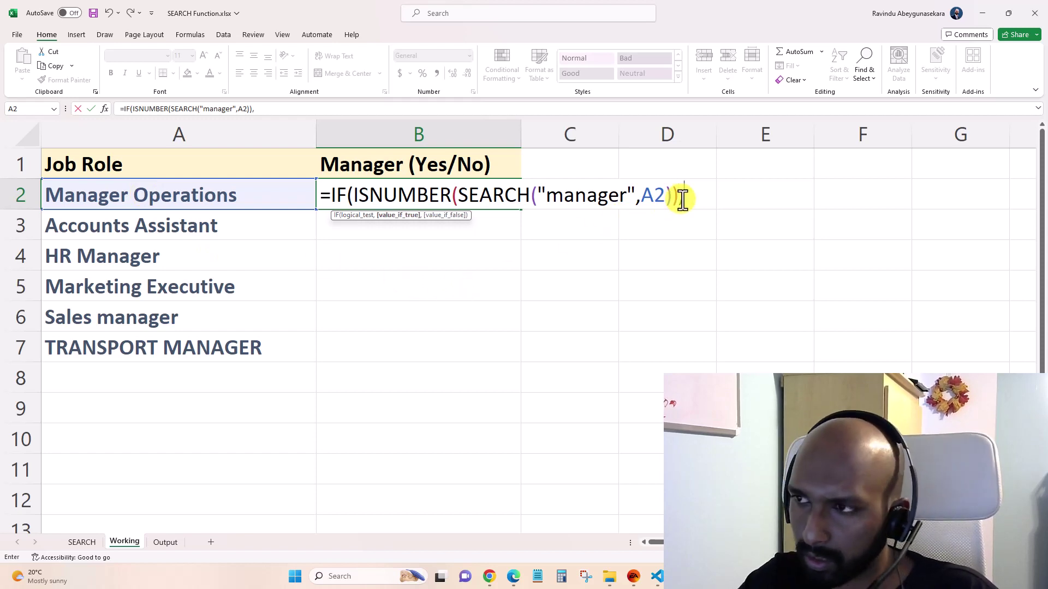
{"action": "type", "text": "\"Yes"}
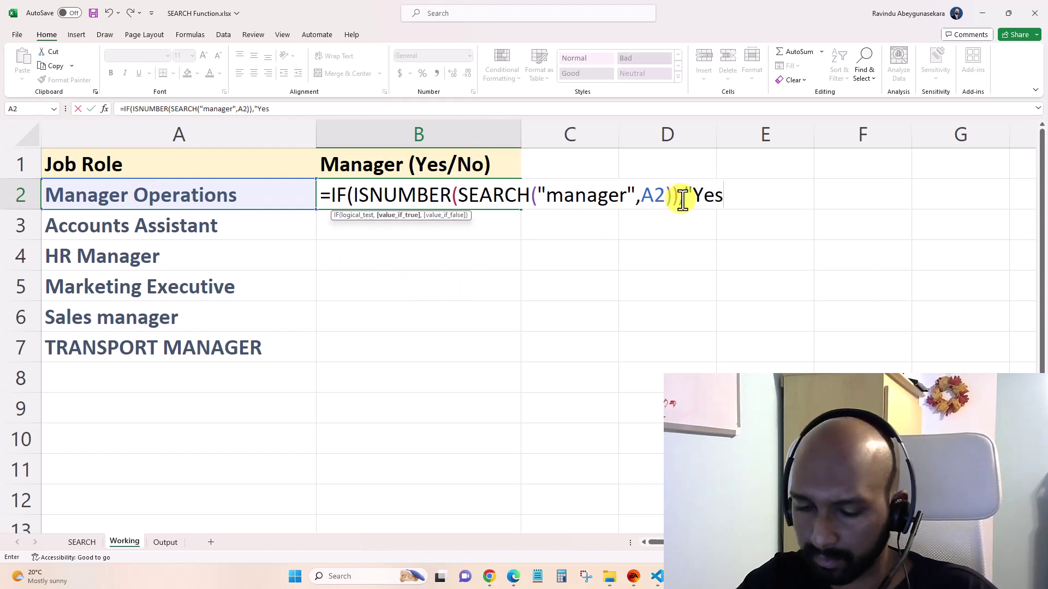
{"action": "type", "text": "\",\""}
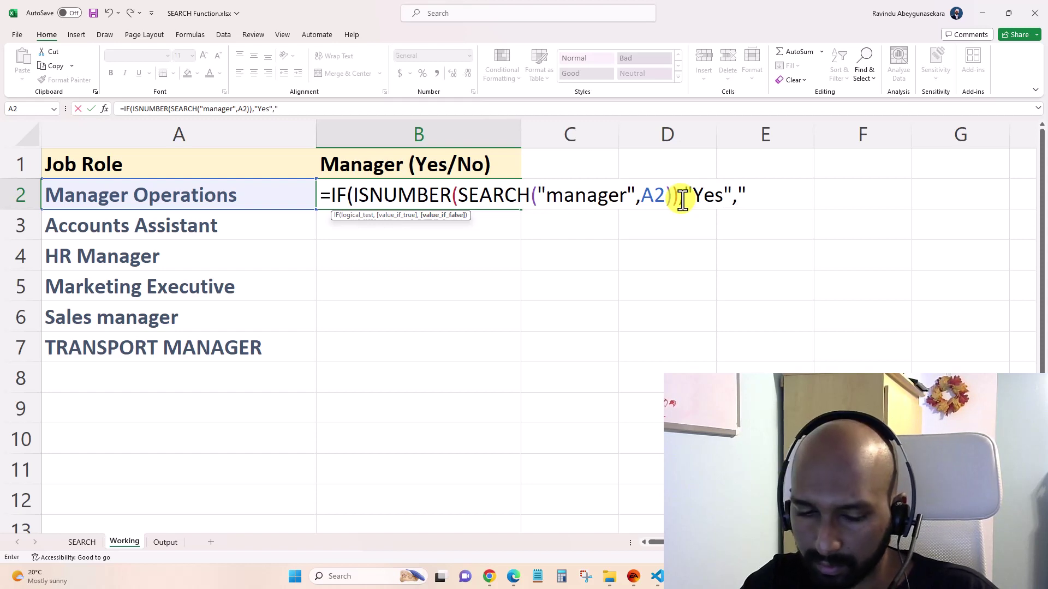
{"action": "type", "text": "No\""}
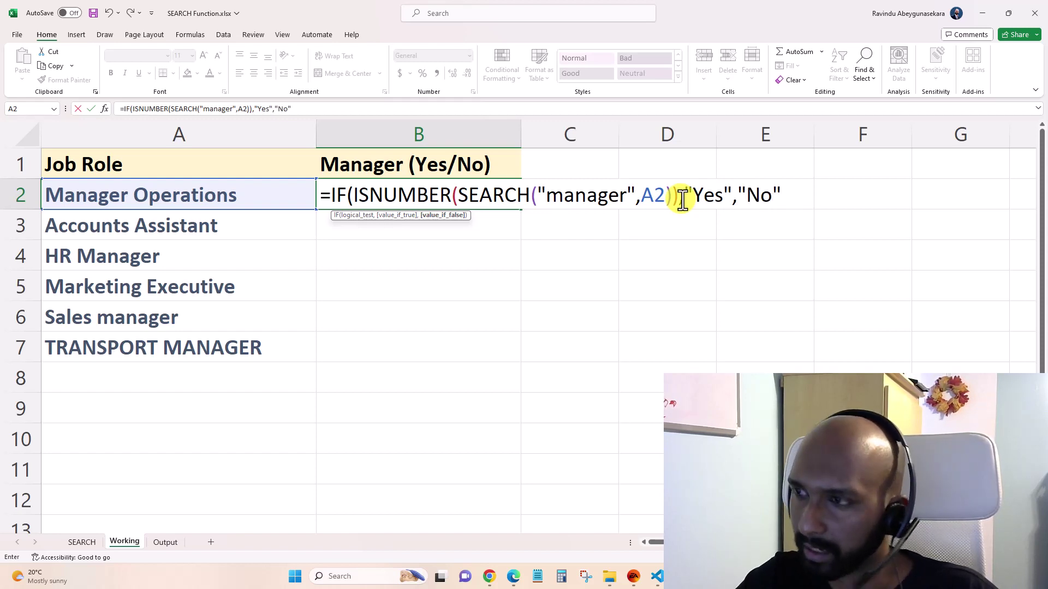
{"action": "type", "text": ")"}
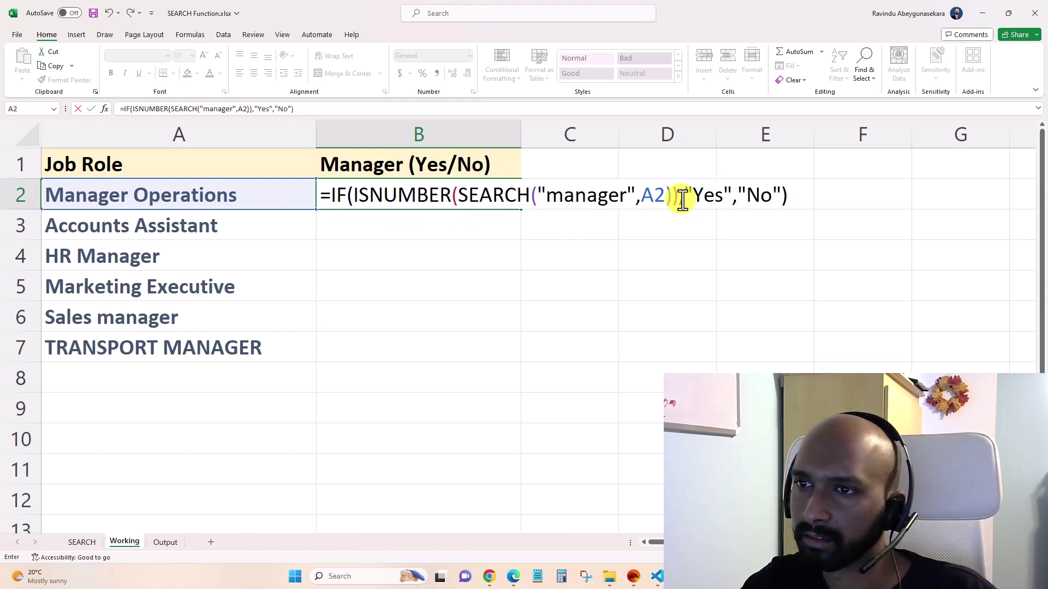
{"action": "key", "text": "Return"}
{"action": "left_click", "coordinate": [470, 196]}
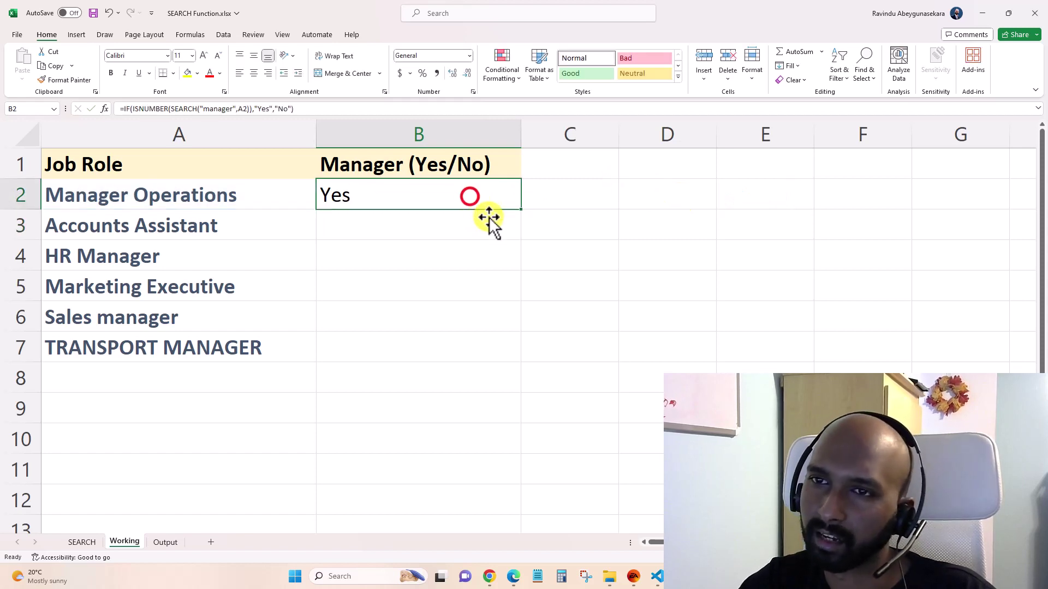
- Fill the Manager (Yes/No) formula from B2 down to B7
{"action": "left_click", "coordinate": [352, 228]}
{"action": "left_click", "coordinate": [371, 192]}
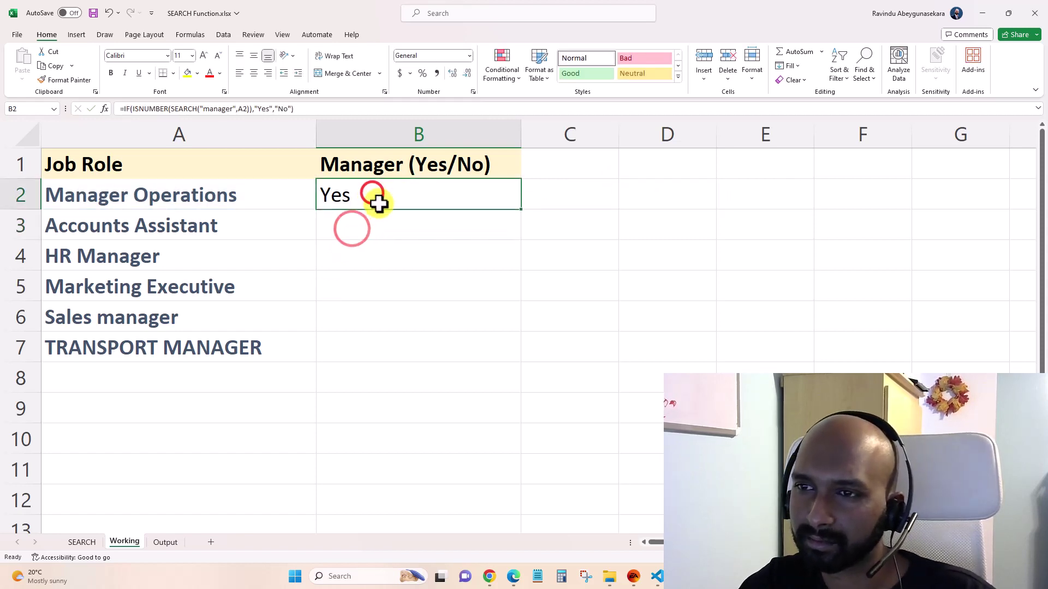
{"action": "left_click", "coordinate": [378, 228]}
{"action": "left_click", "coordinate": [393, 189]}
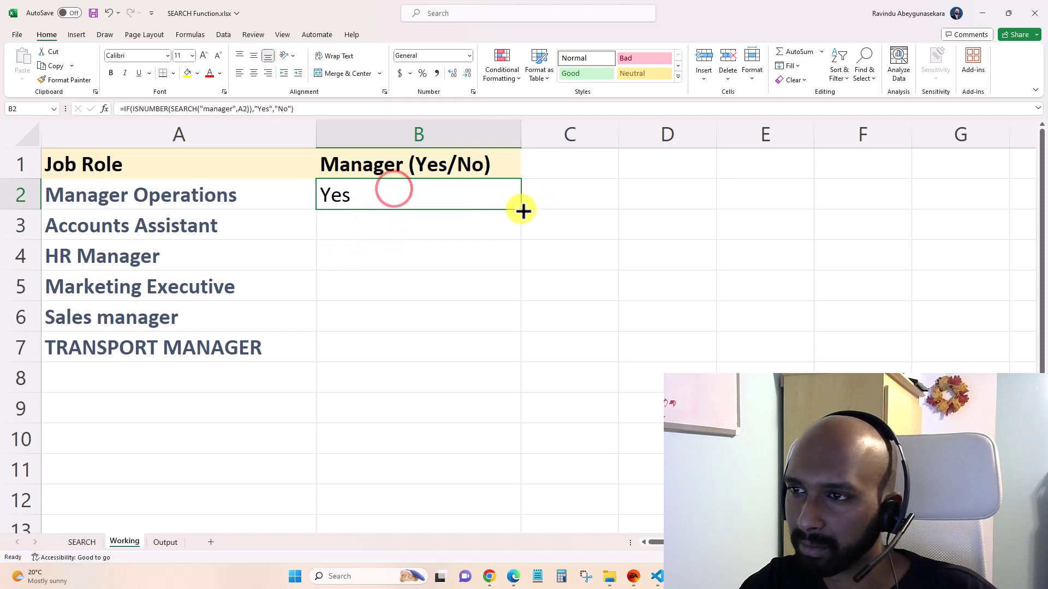
{"action": "left_click_drag", "start_coordinate": [522, 210], "coordinate": [497, 362]}
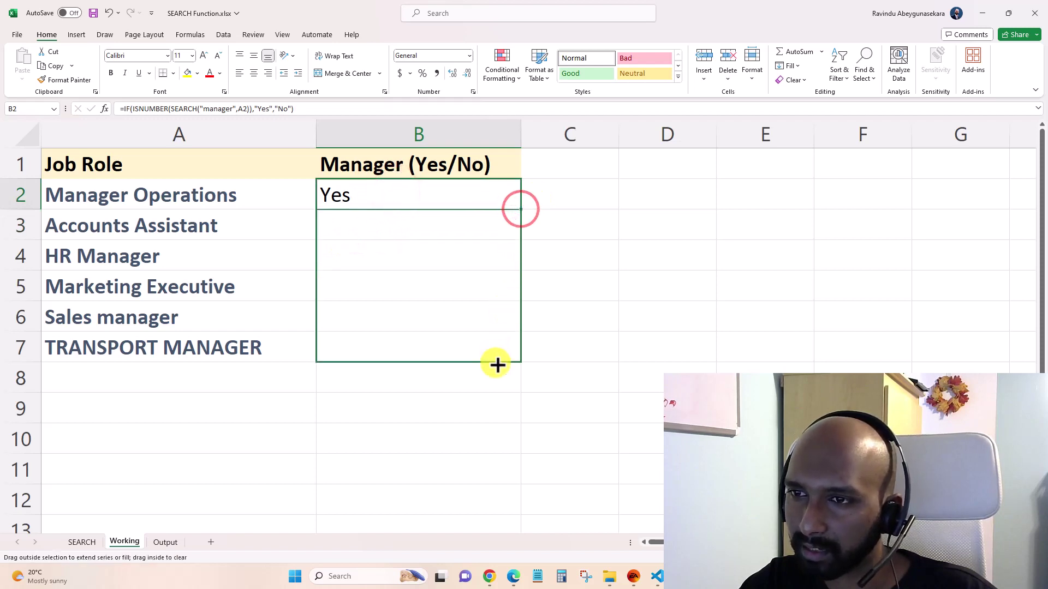
- Compare the Manager (Yes/No) results with the job roles and review the nested formula in B2
{"action": "left_click", "coordinate": [382, 230]}
{"action": "left_click", "coordinate": [175, 219]}
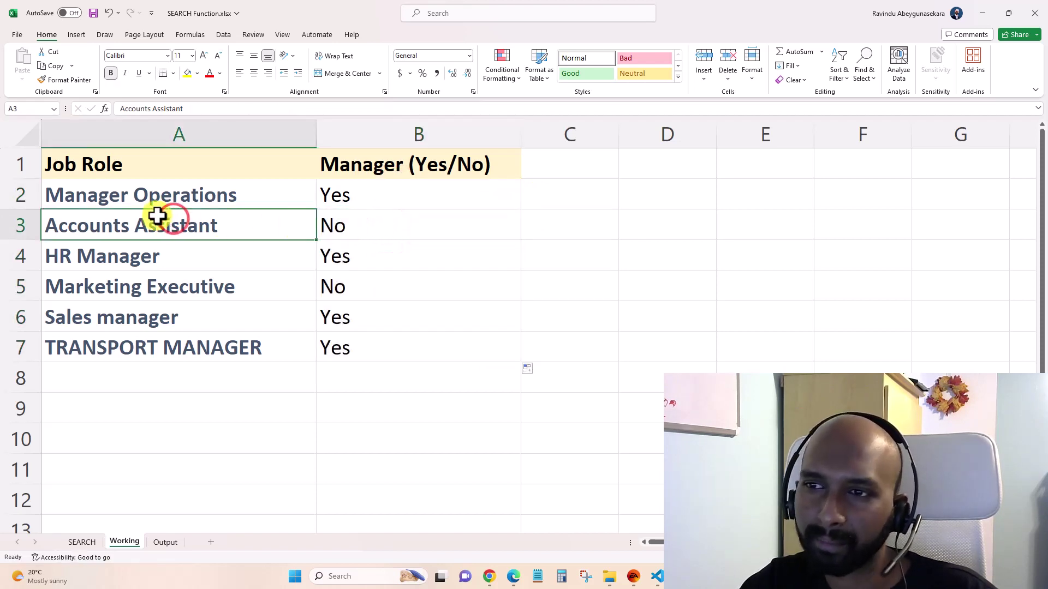
{"action": "left_click", "coordinate": [445, 224]}
{"action": "left_click", "coordinate": [353, 194]}
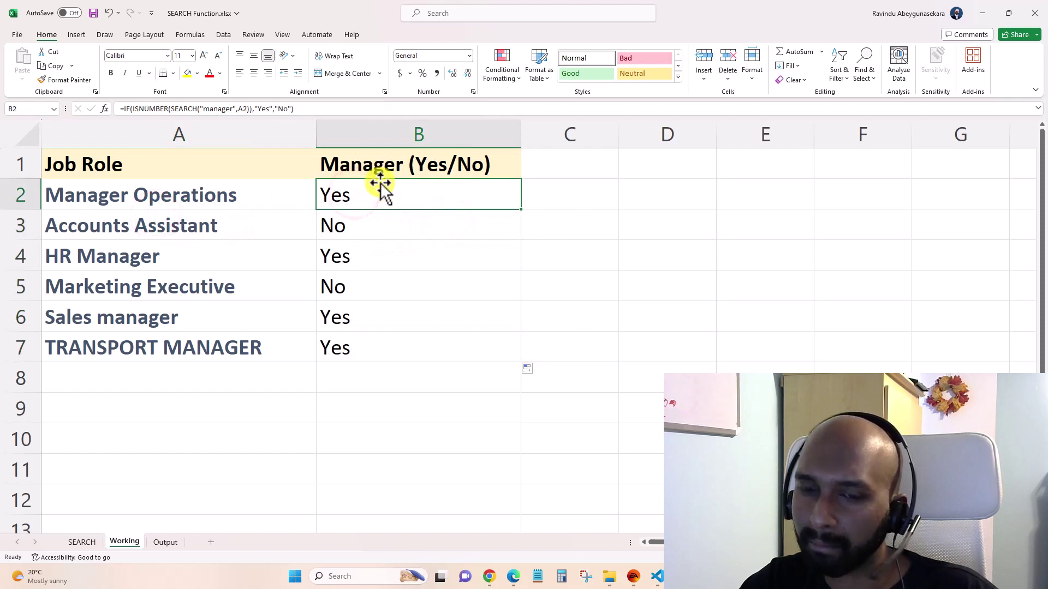
{"action": "key", "text": "F2"}
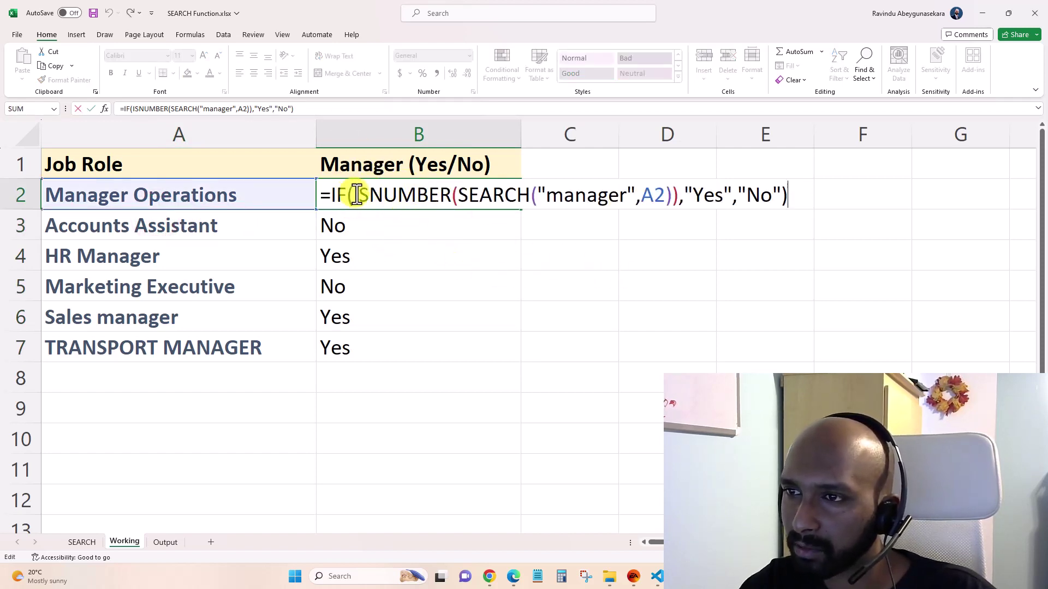
{"action": "key", "text": "Escape"}
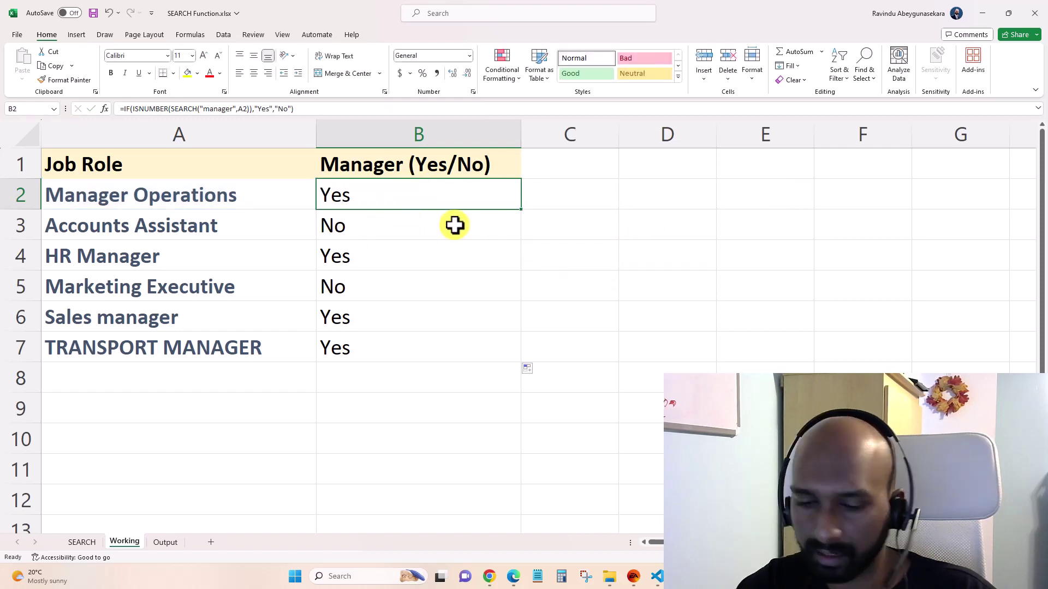
- Clear the formula from cell B2
{"action": "key", "text": "Delete"}
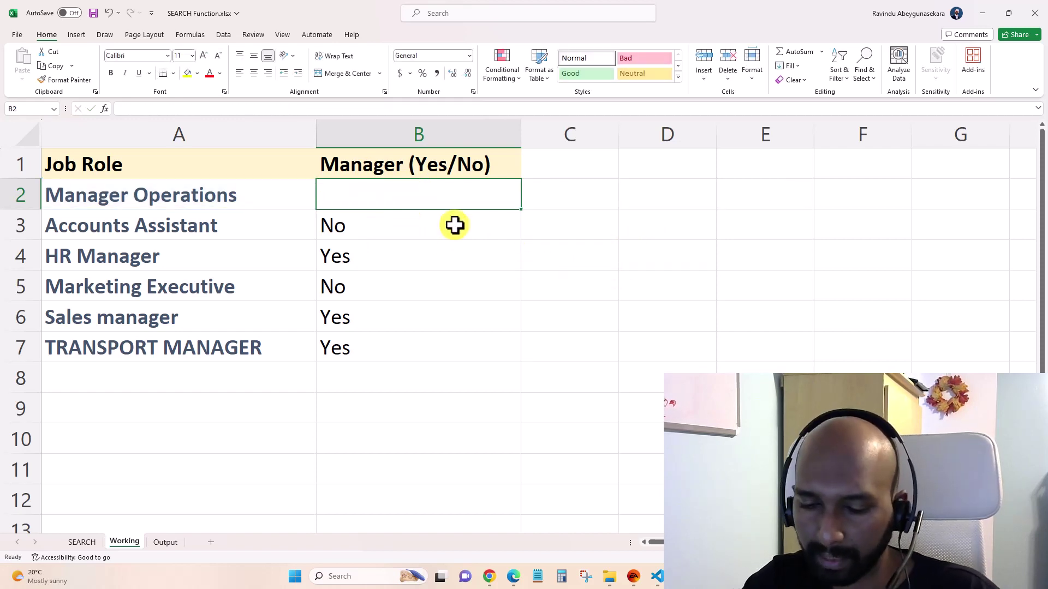
{"action": "type", "text": "=isnu"}
{"action": "key", "text": "Tab"}
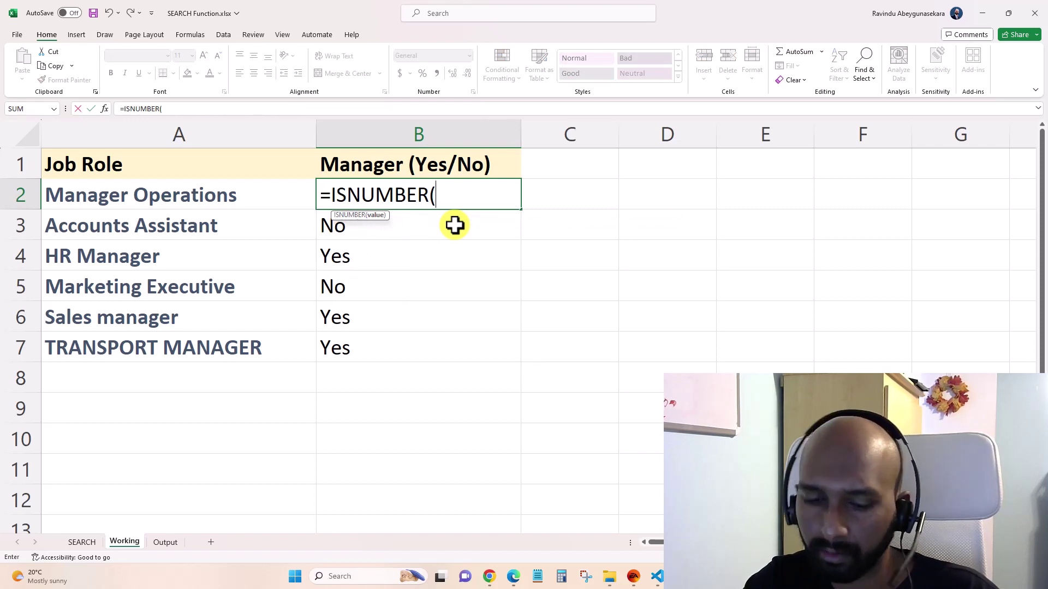
{"action": "key", "text": "BackSpace"}
{"action": "key", "text": "BackSpace"}
{"action": "key", "text": "BackSpace"}
{"action": "key", "text": "BackSpace"}
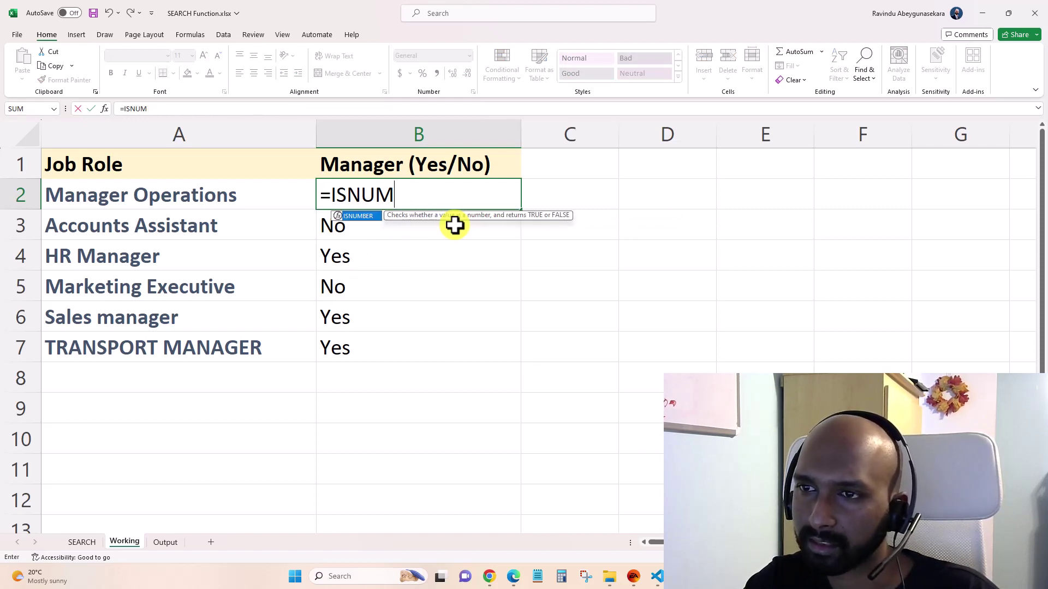
{"action": "key", "text": "Escape"}
- Replace the formula in B3 with a SEARCH for "manager" within A3
{"action": "left_click", "coordinate": [454, 225]}
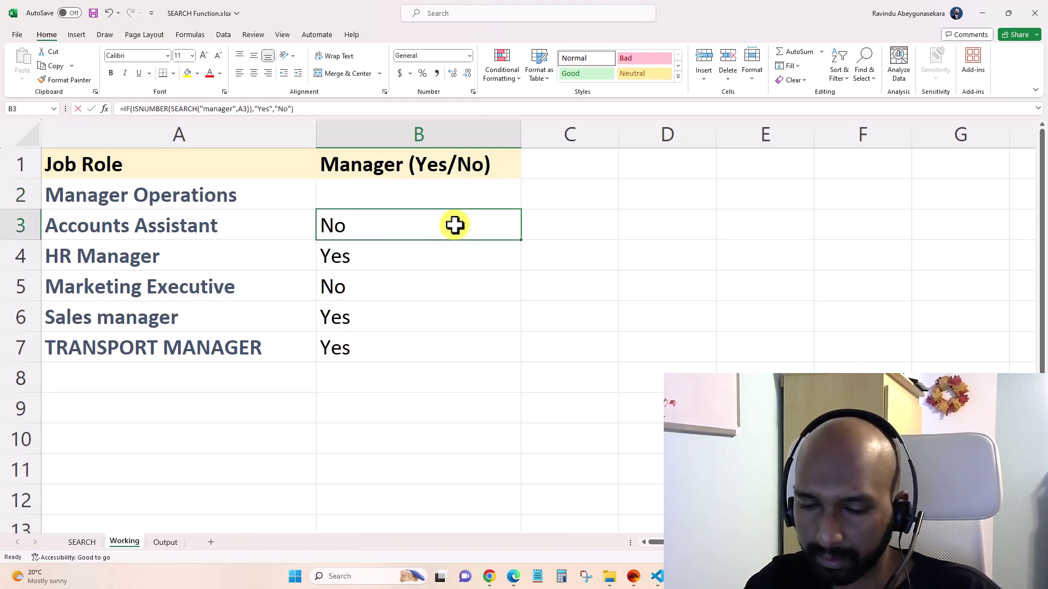
{"action": "type", "text": "=se"}
{"action": "key", "text": "Tab"}
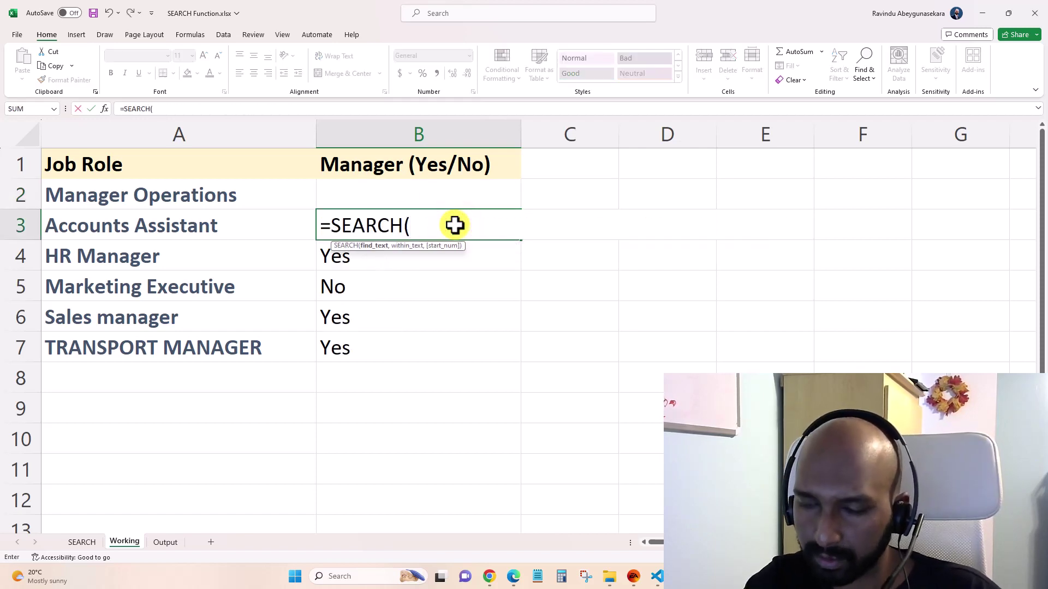
{"action": "type", "text": "\"manafg"}
{"action": "key", "text": "BackSpace"}
{"action": "key", "text": "BackSpace"}
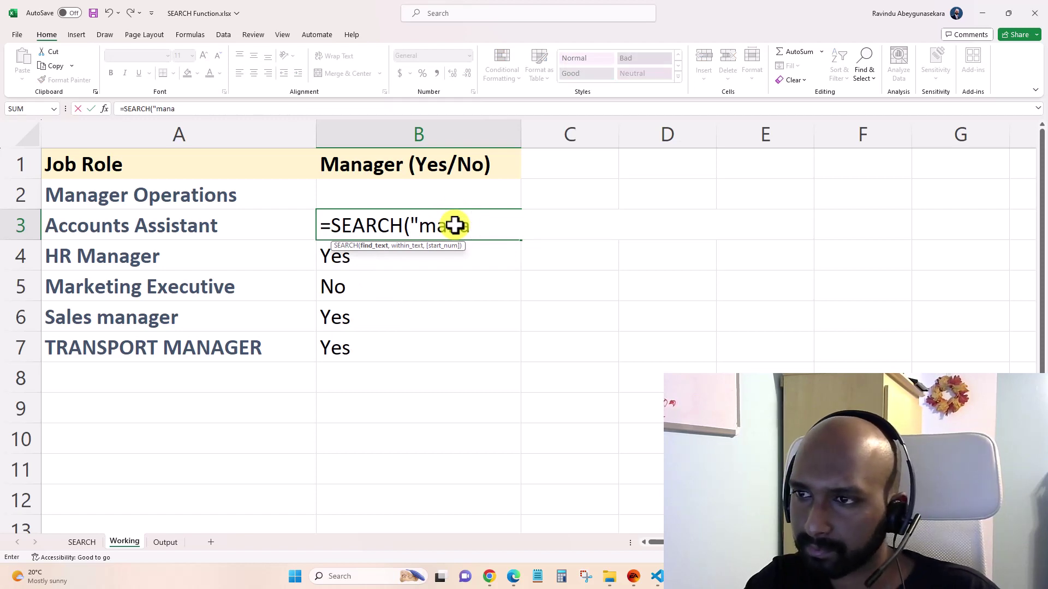
{"action": "type", "text": "ger\","}
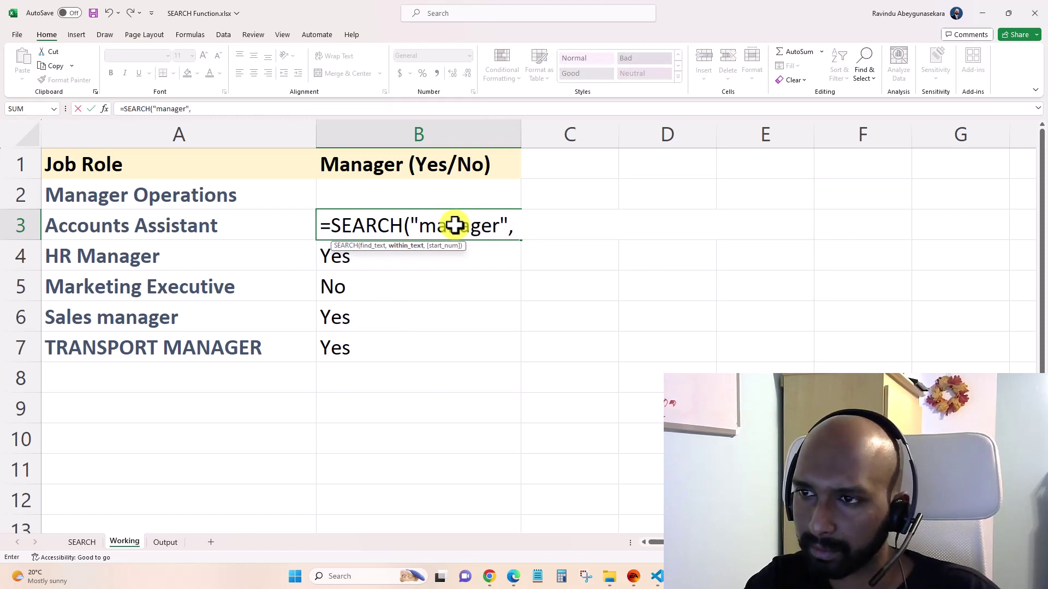
{"action": "type", "text": "\"A"}
{"action": "key", "text": "BackSpace"}
{"action": "key", "text": "BackSpace"}
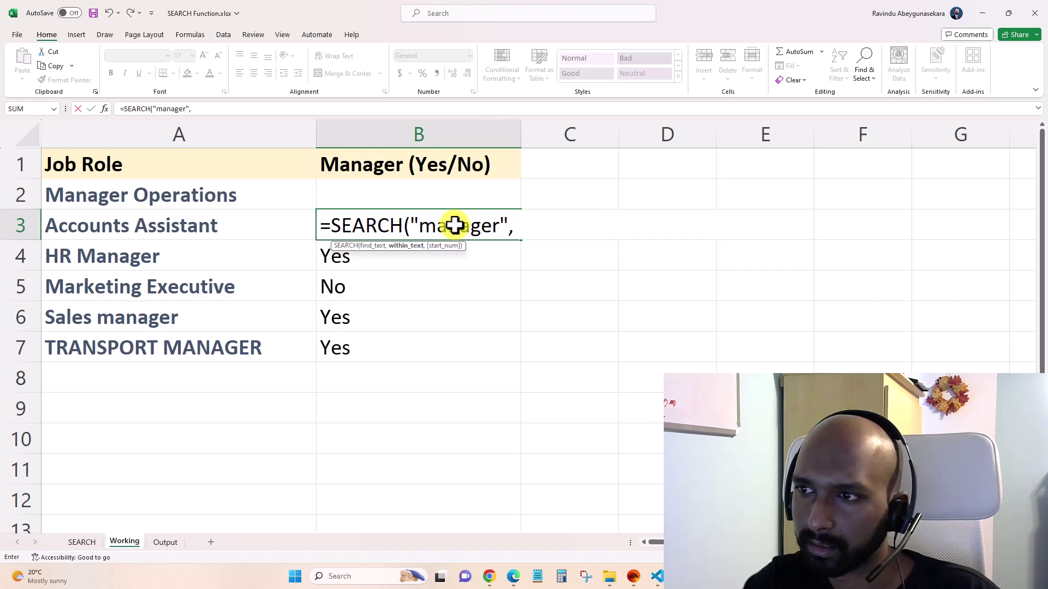
{"action": "left_click", "coordinate": [259, 223]}
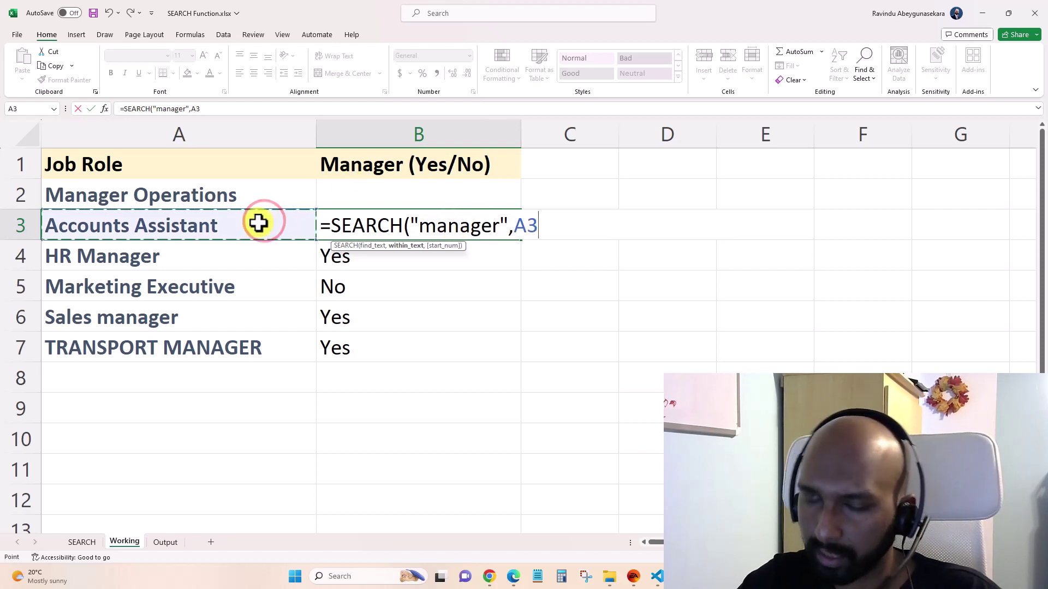
{"action": "type", "text": ")"}
{"action": "key", "text": "Return"}
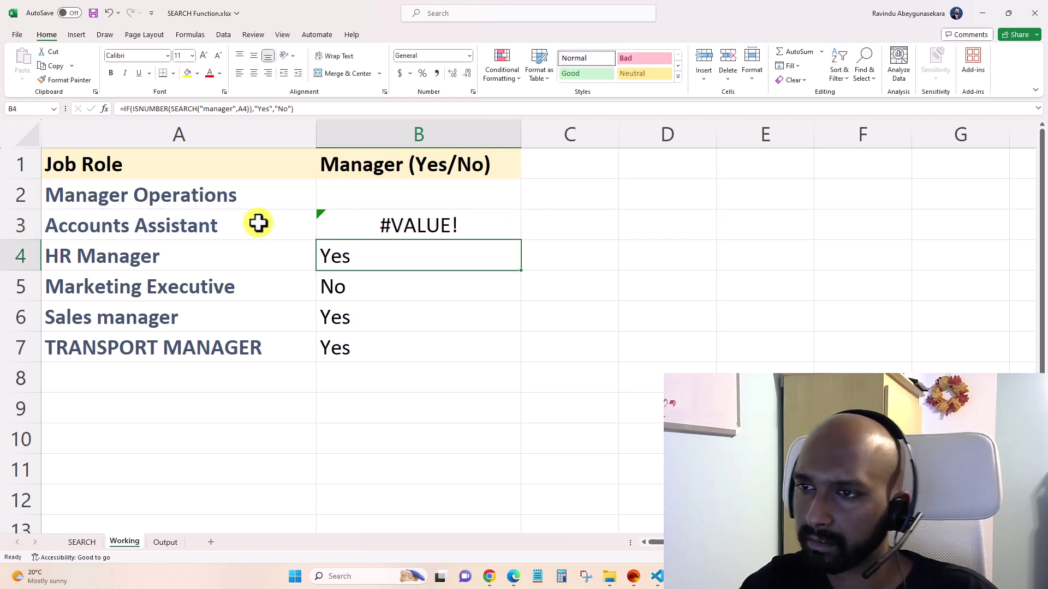
{"action": "key", "text": "Up"}
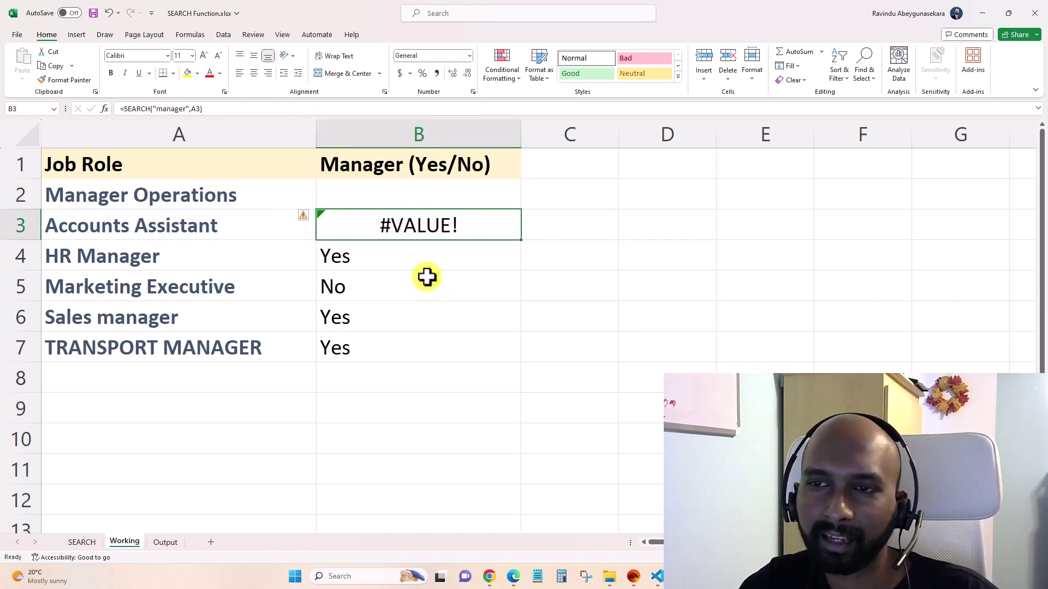
- Wrap the SEARCH formula in B3 in an ISNUMBER function
{"action": "double_click", "coordinate": [357, 241]}
{"action": "left_click", "coordinate": [330, 225]}
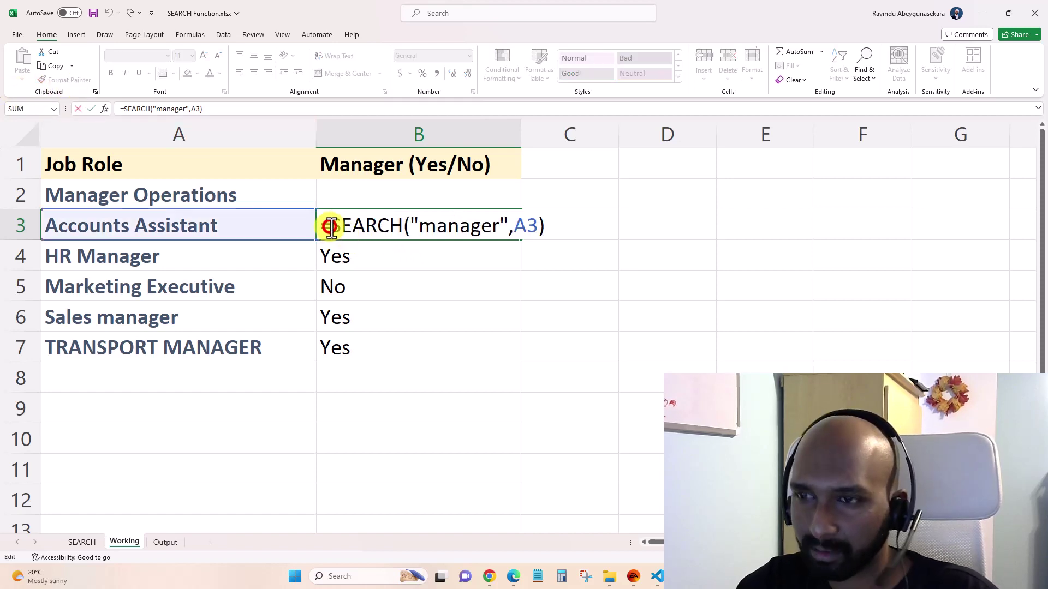
{"action": "type", "text": "isnumber("}
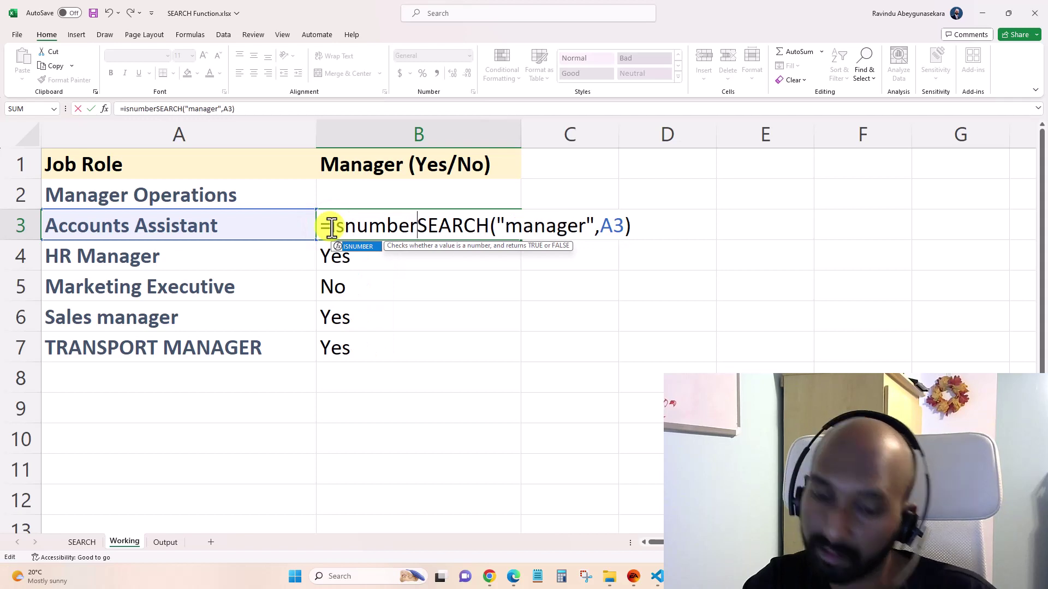
{"action": "left_click", "coordinate": [345, 109]}
{"action": "type", "text": ")"}
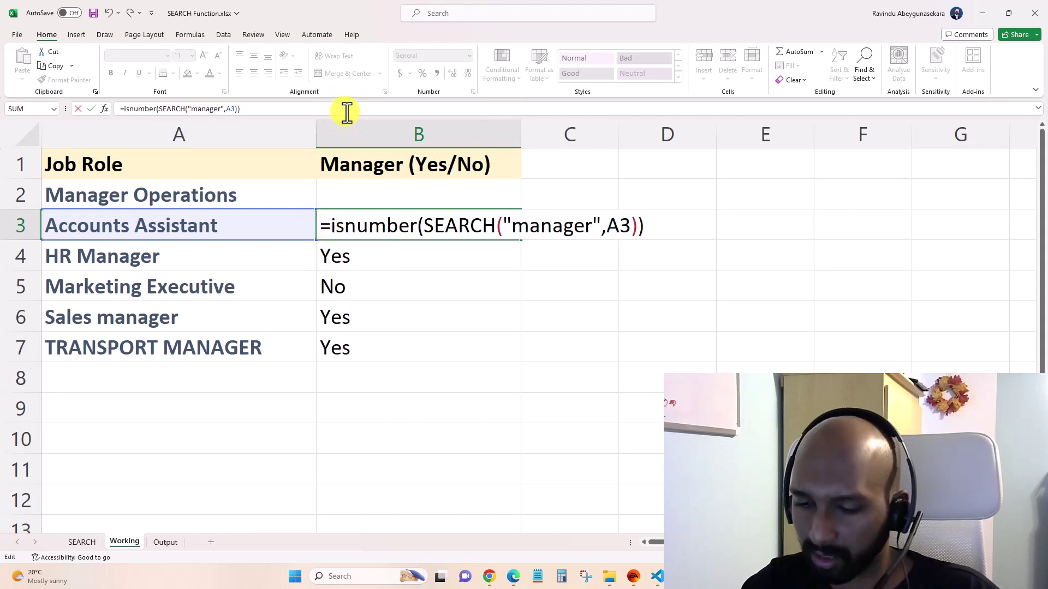
{"action": "key", "text": "Return"}
{"action": "key", "text": "Up"}
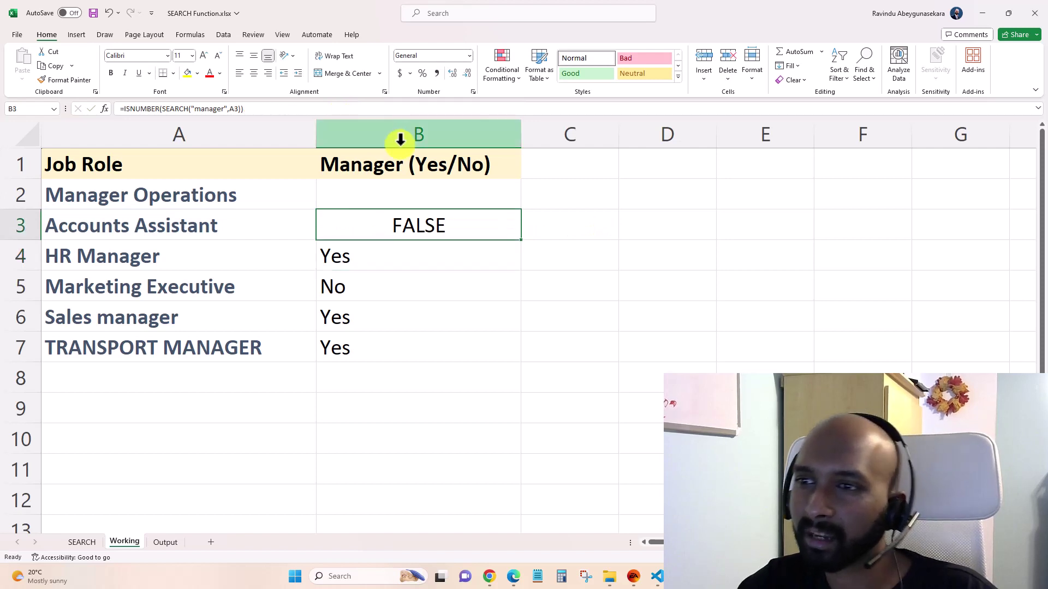
- Append "manager" to the Accounts Assistant job role in A3 and check the ISNUMBER result in B3
{"action": "left_click", "coordinate": [188, 218]}
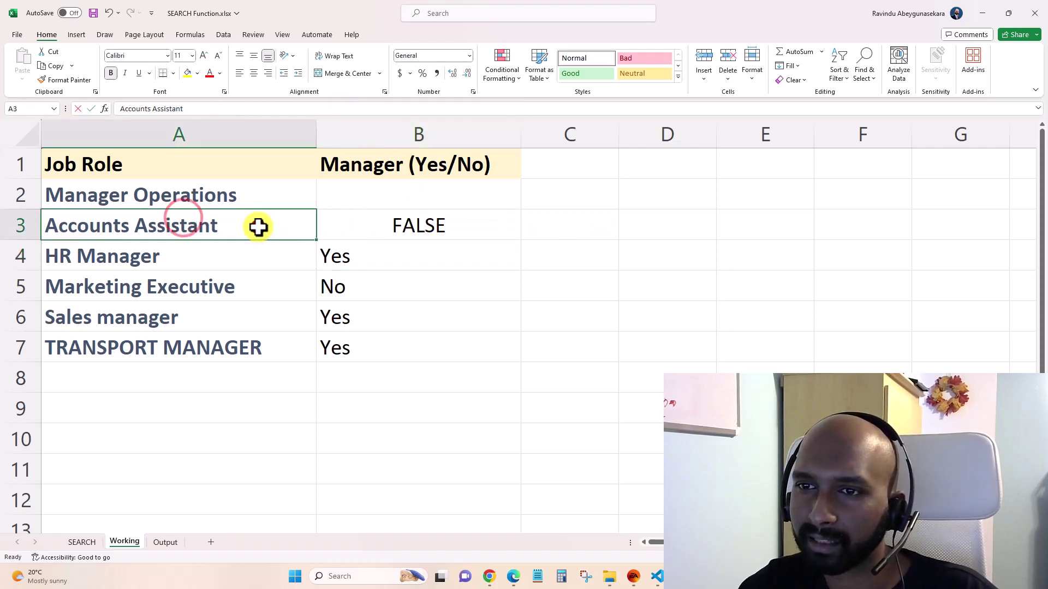
{"action": "double_click", "coordinate": [257, 227]}
{"action": "type", "text": "manager"}
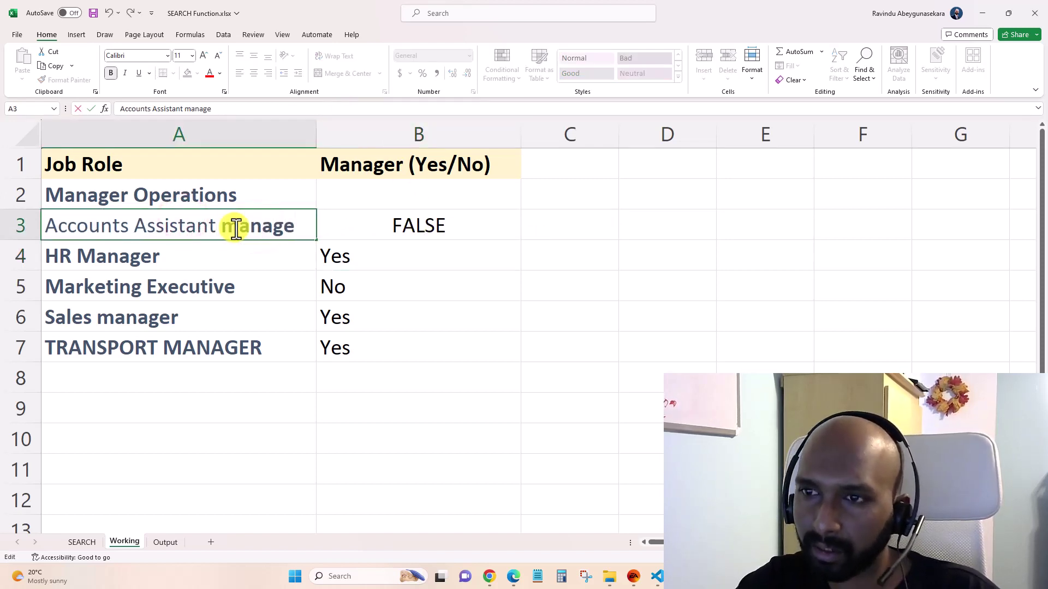
{"action": "key", "text": "Return"}
{"action": "left_click", "coordinate": [443, 224]}
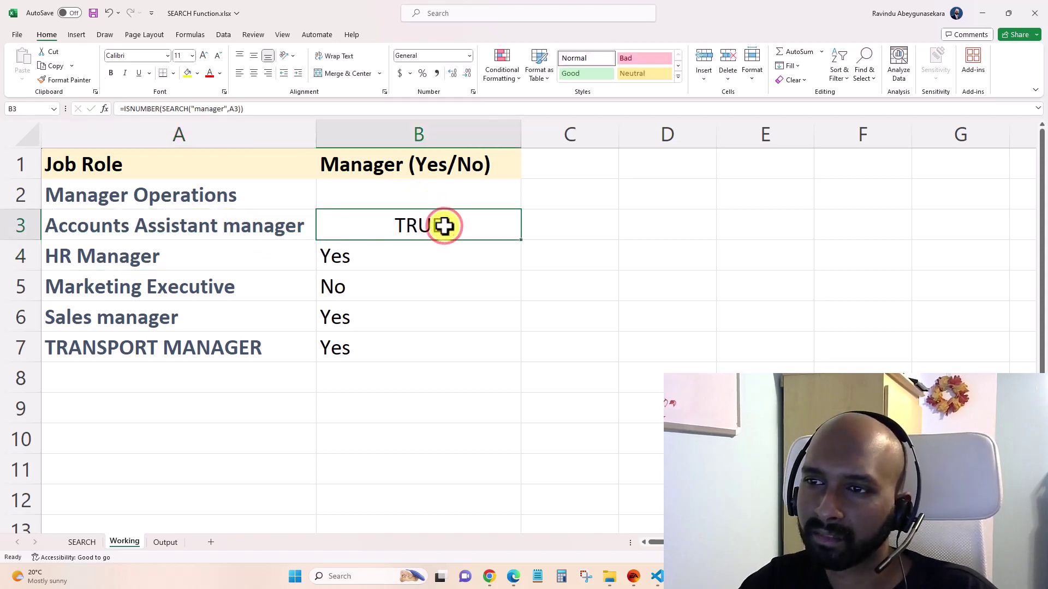
- Wrap the formula in B3 in an IF function, with the ISNUMBER expression as its logical test
{"action": "double_click", "coordinate": [388, 226]}
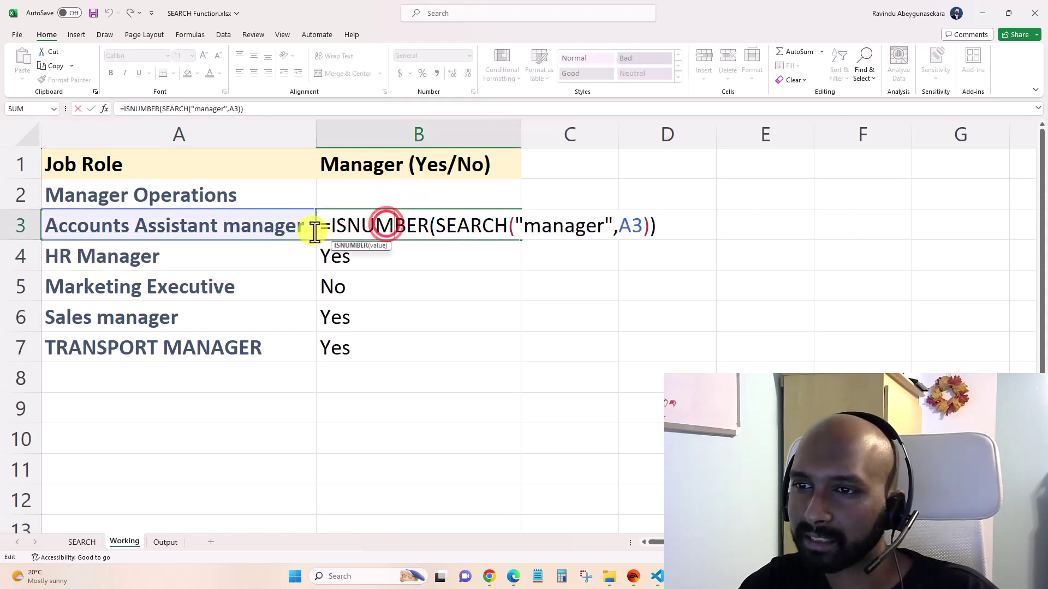
{"action": "left_click", "coordinate": [330, 226]}
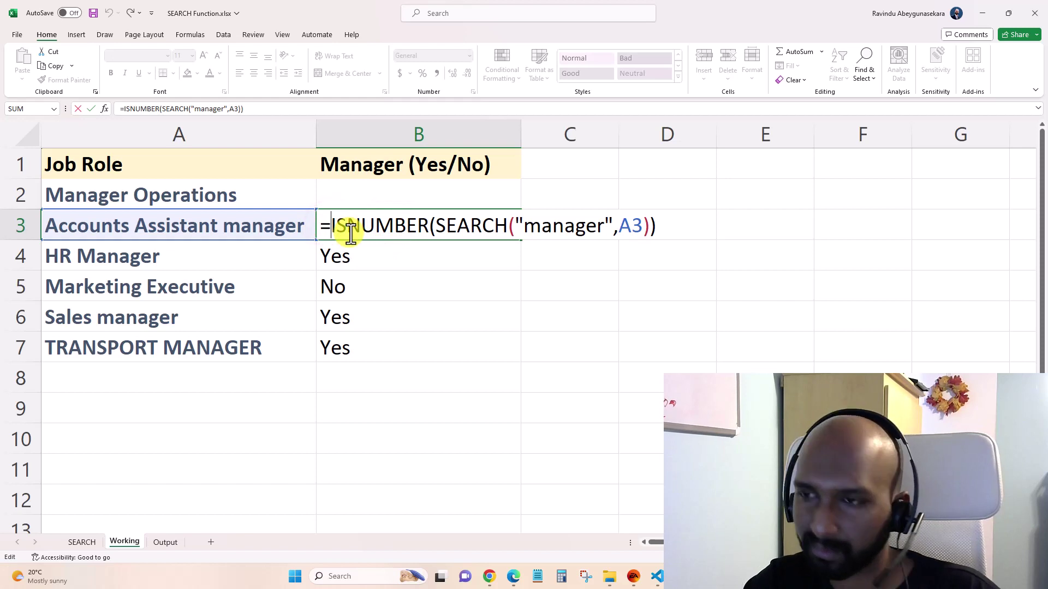
{"action": "type", "text": "if"}
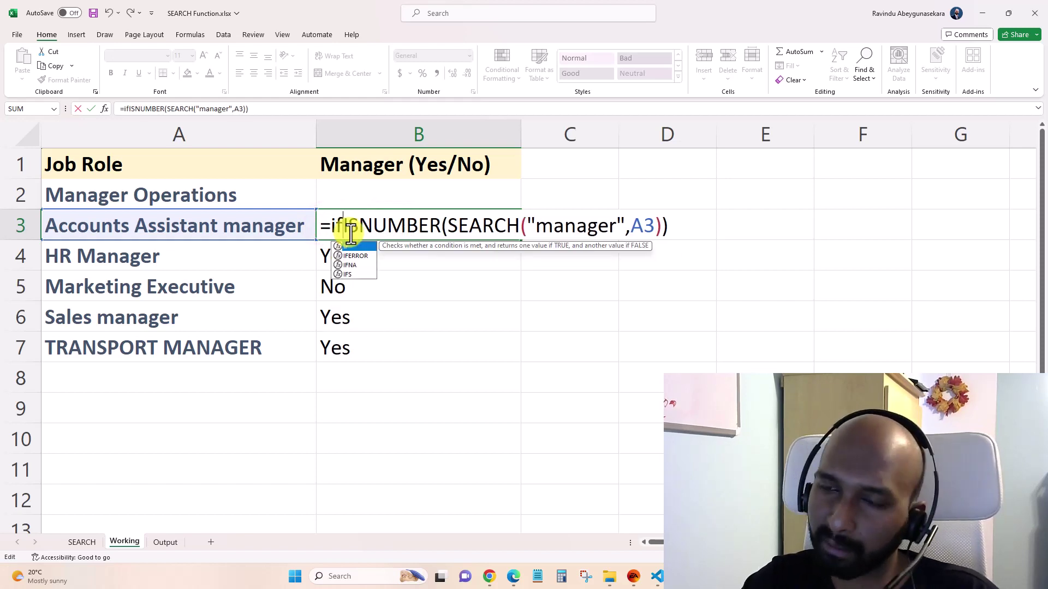
{"action": "type", "text": "("}
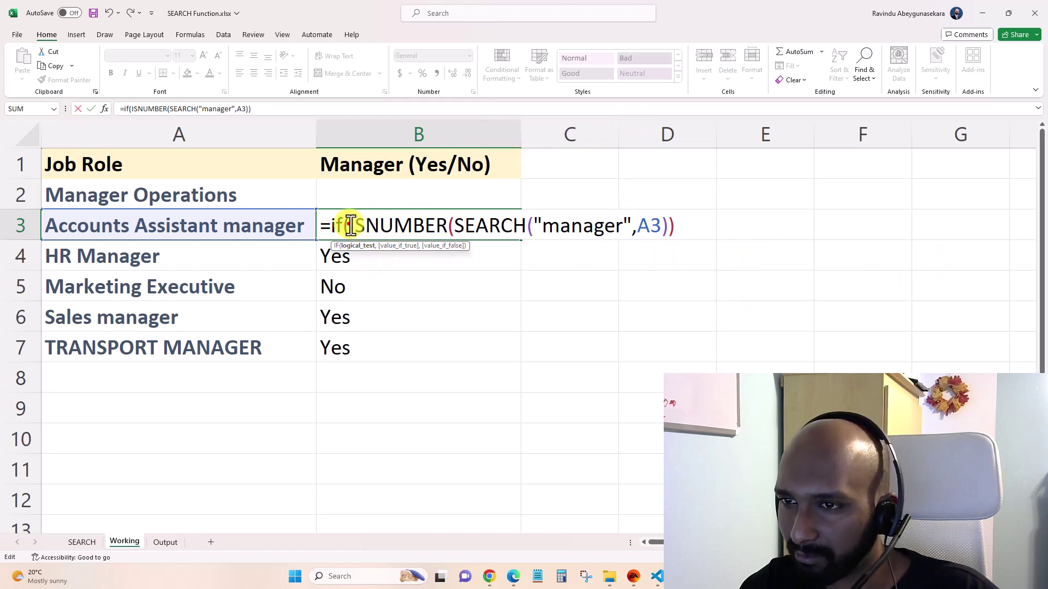
{"action": "left_click_drag", "start_coordinate": [349, 225], "coordinate": [678, 230]}
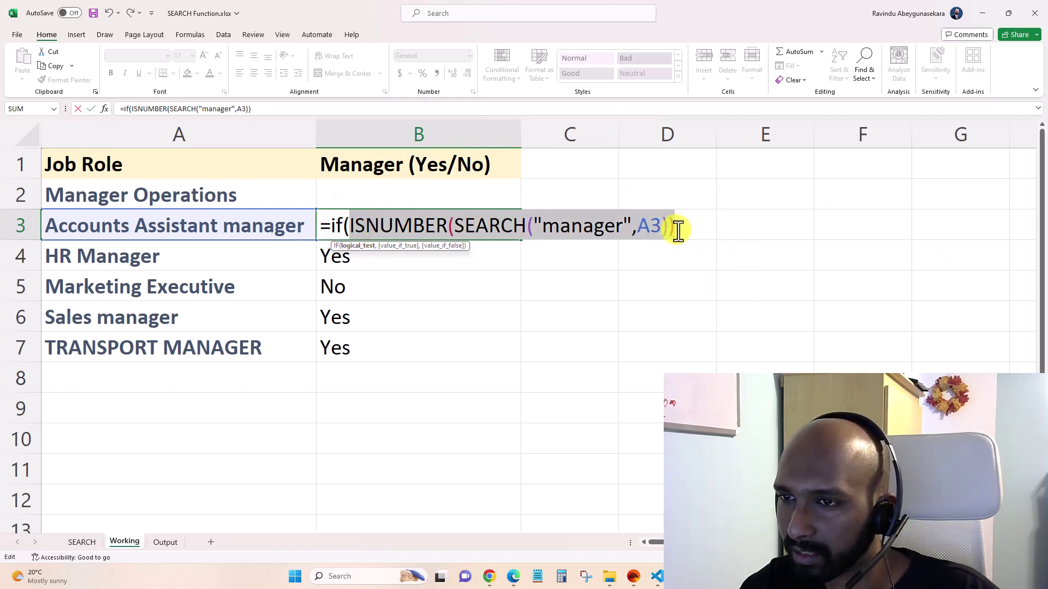
{"action": "left_click", "coordinate": [287, 107]}
{"action": "type", "text": ","}
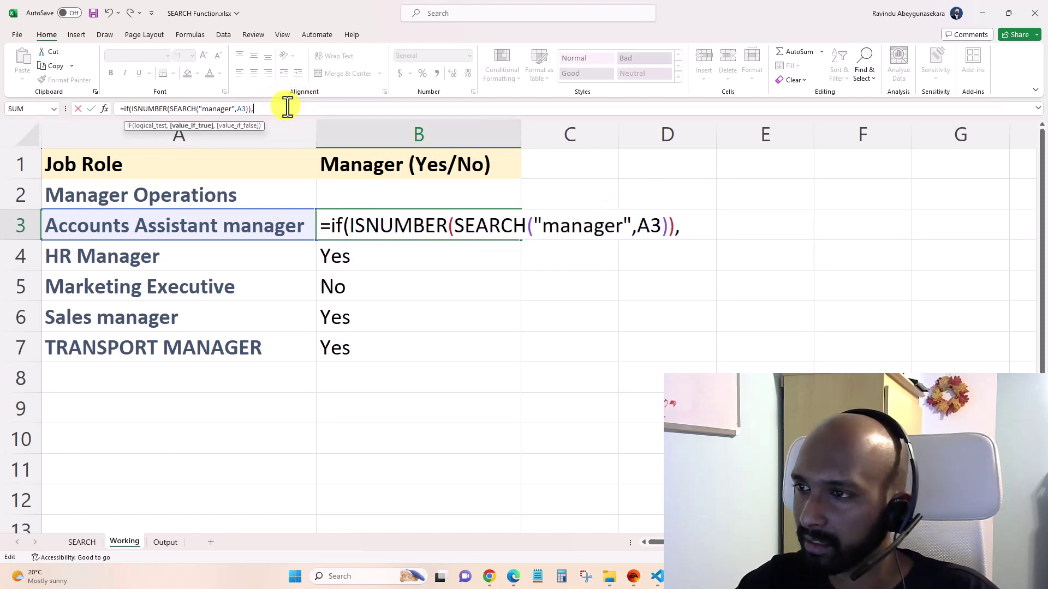
- Complete the IF formula in B3 with "Yes" as the true value and "No" as the false value
{"action": "left_click", "coordinate": [687, 225]}
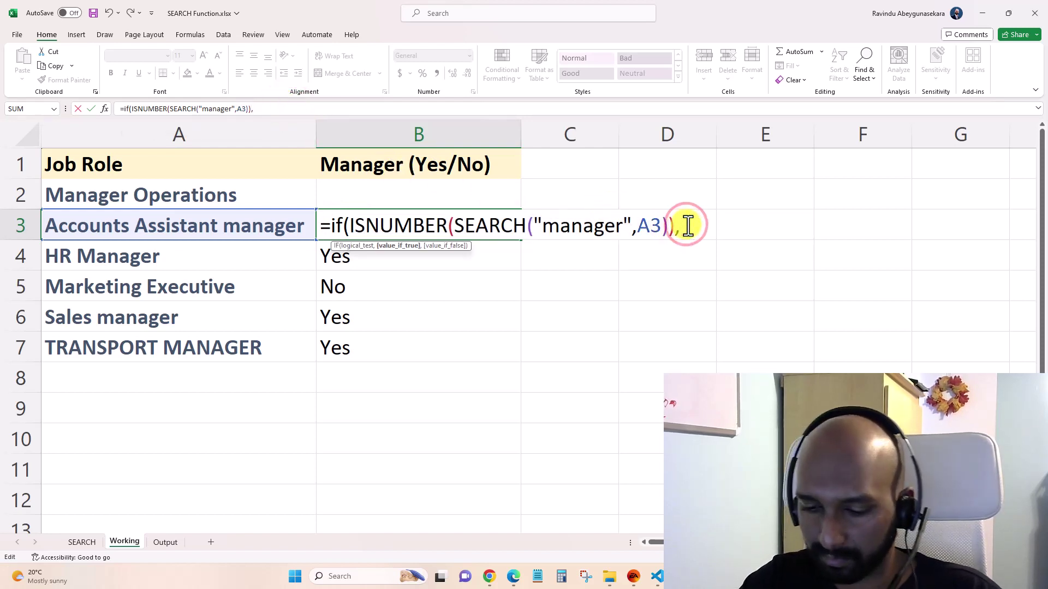
{"action": "type", "text": "\"Yes\",\""}
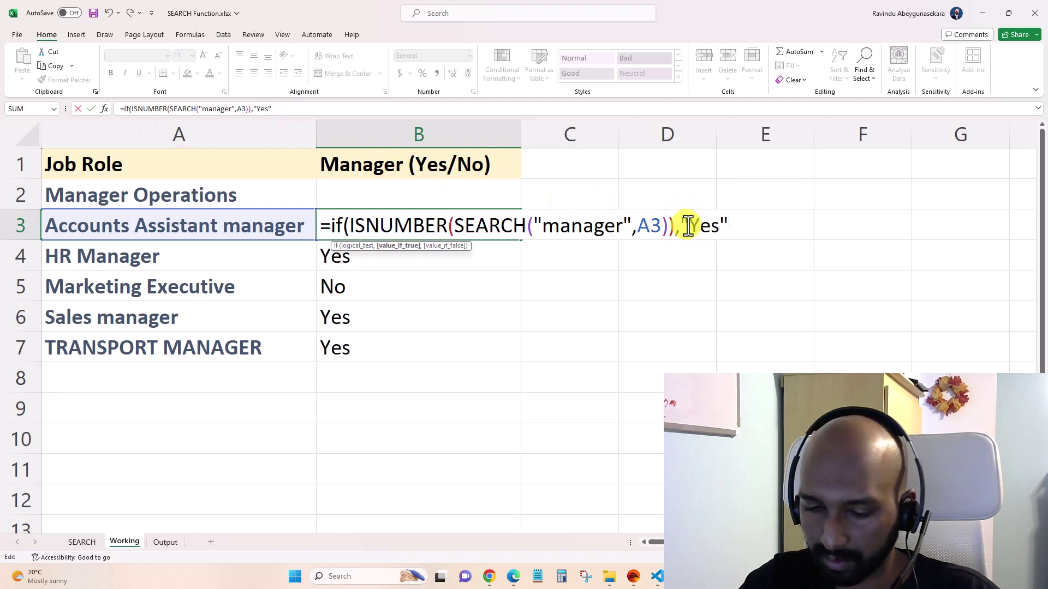
{"action": "type", "text": "No\""}
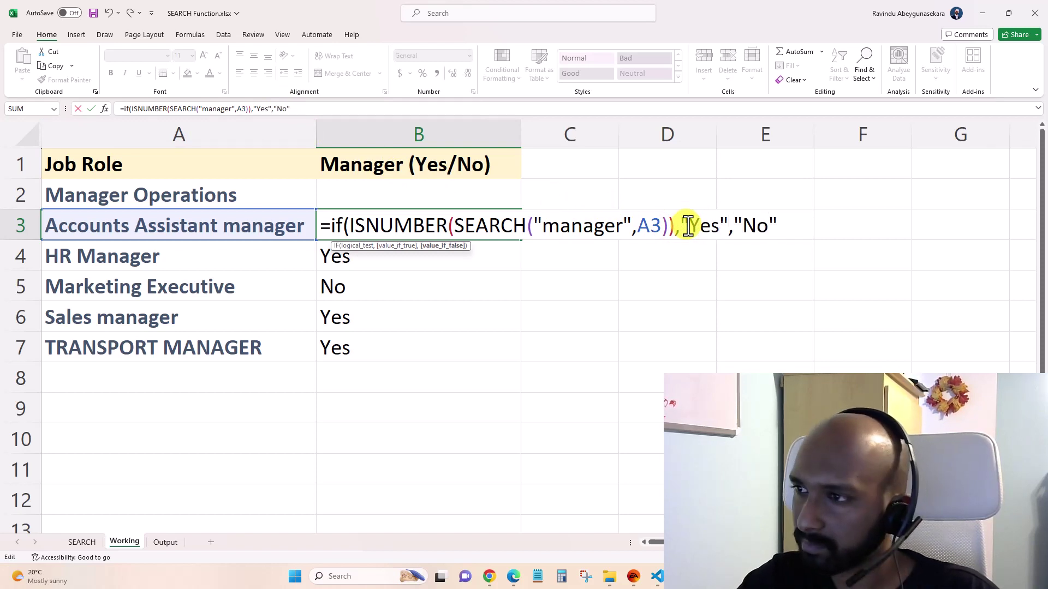
{"action": "type", "text": ")"}
{"action": "key", "text": "Return"}
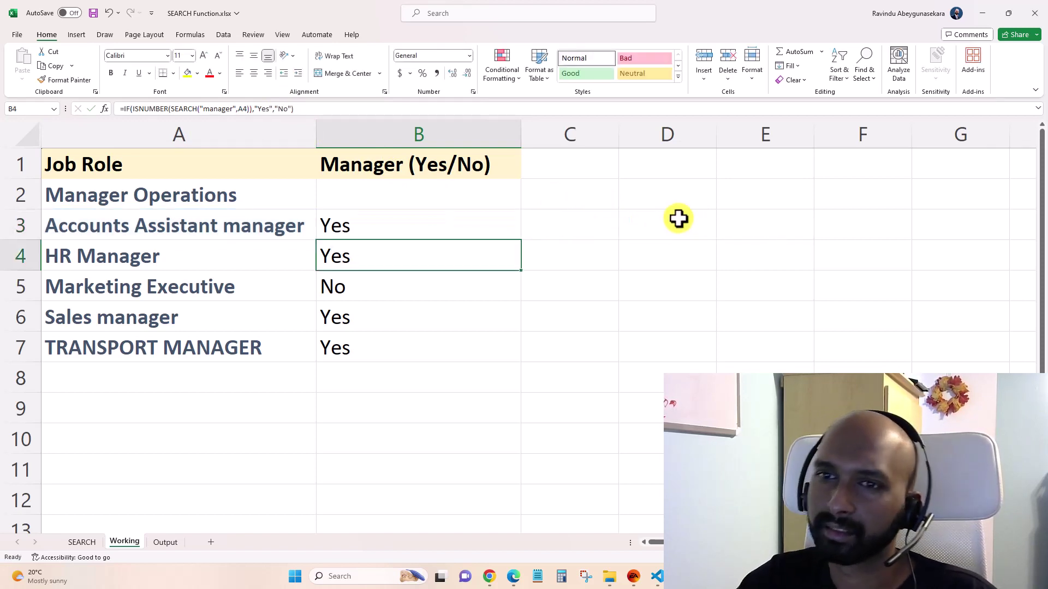
{"action": "left_click_drag", "start_coordinate": [409, 224], "coordinate": [415, 350]}
{"action": "left_click", "coordinate": [386, 227]}
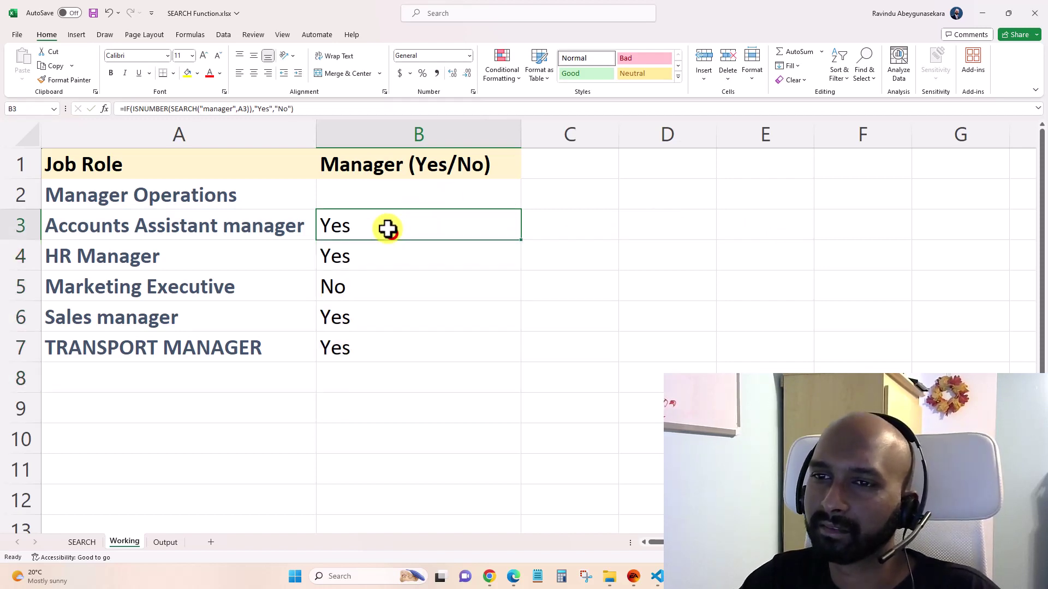
- Remove "manager" from the end of the job role in A3 and check the result in B3
{"action": "left_click", "coordinate": [234, 225]}
{"action": "double_click", "coordinate": [234, 225]}
{"action": "left_click_drag", "start_coordinate": [225, 225], "coordinate": [311, 241]}
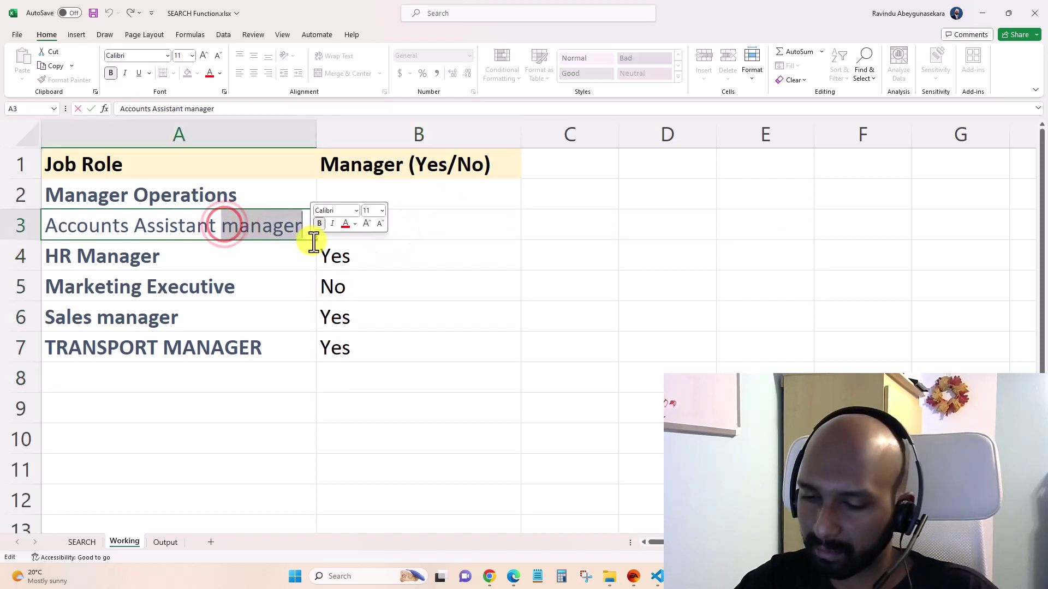
{"action": "key", "text": "Delete"}
{"action": "key", "text": "Return"}
{"action": "left_click", "coordinate": [426, 200]}
{"action": "left_click", "coordinate": [424, 224]}
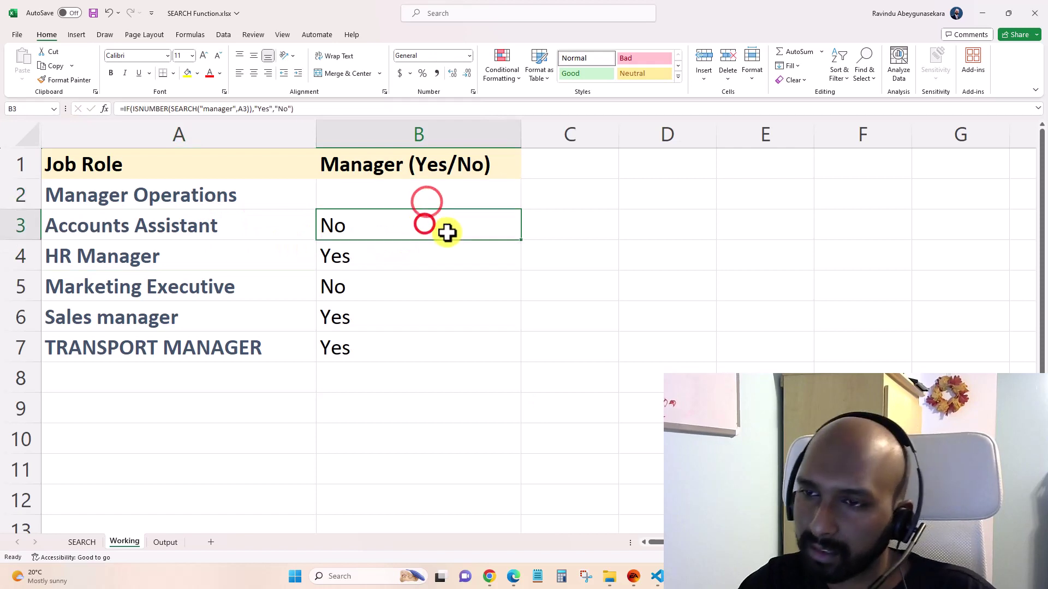